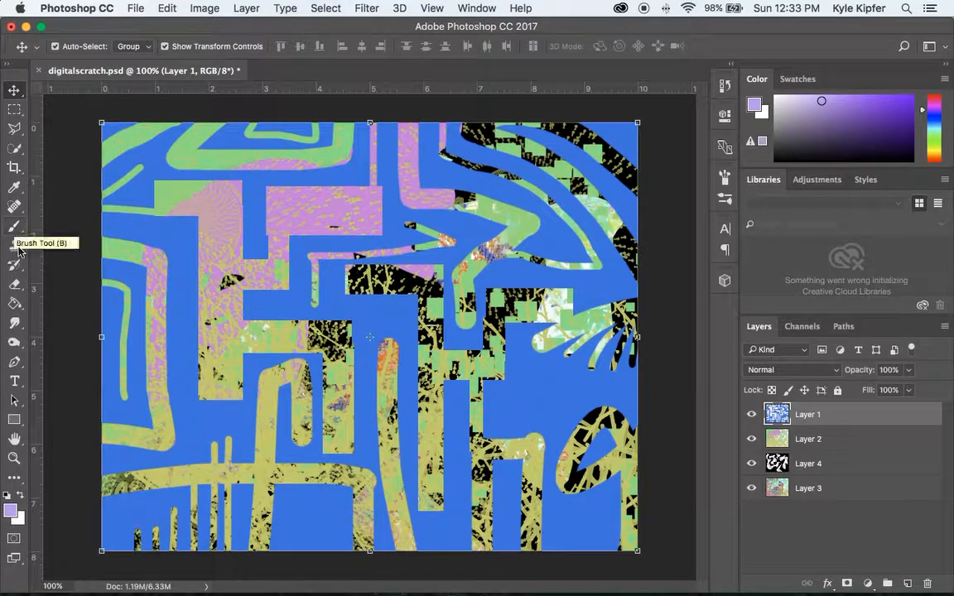
pyautogui.click(17, 304)
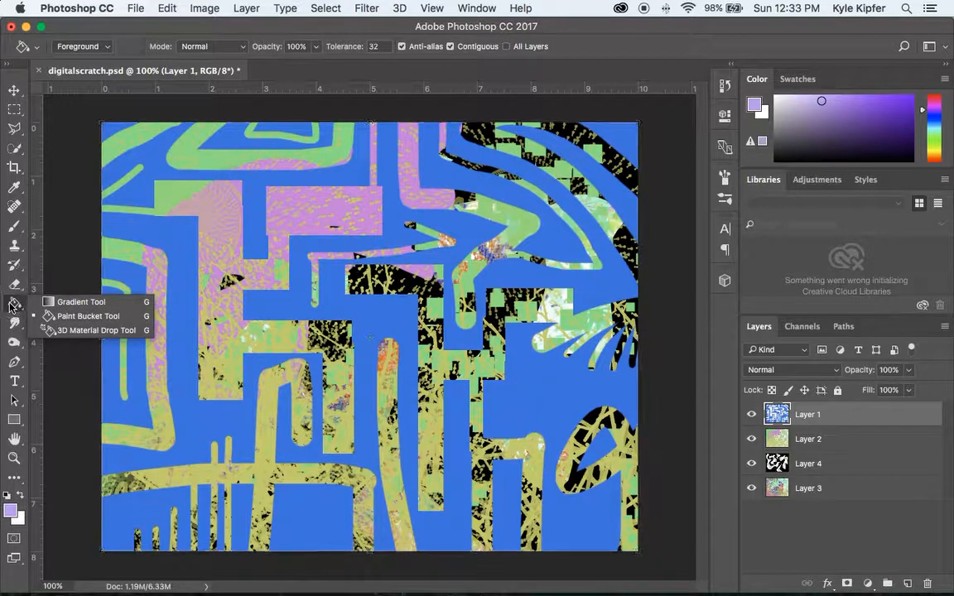
pyautogui.click(12, 304)
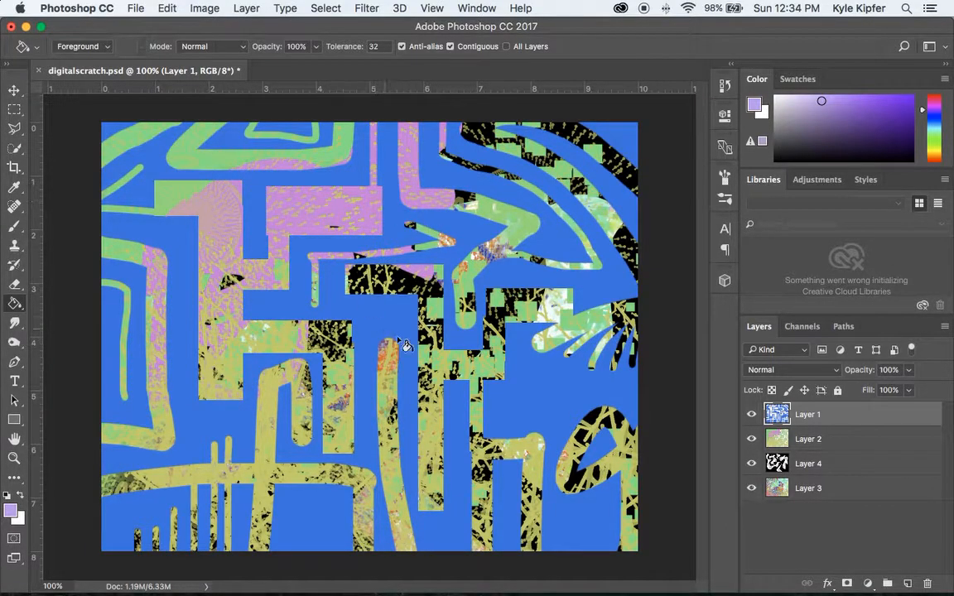
# Step: Create a new document 10 inches wide and 8 inches high at 72 pixels/inch with transparent background contents
pyautogui.click(136, 7)
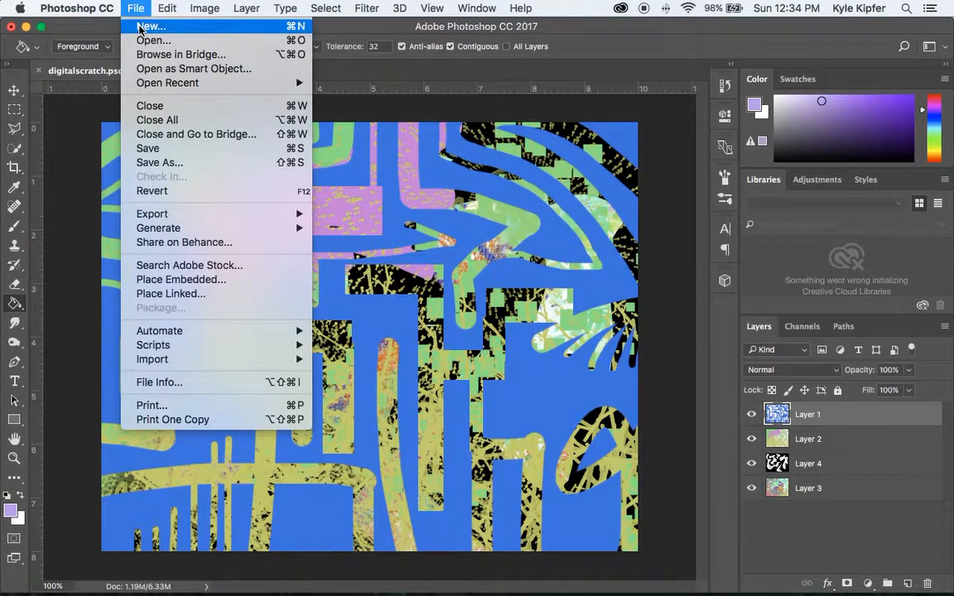
pyautogui.click(141, 27)
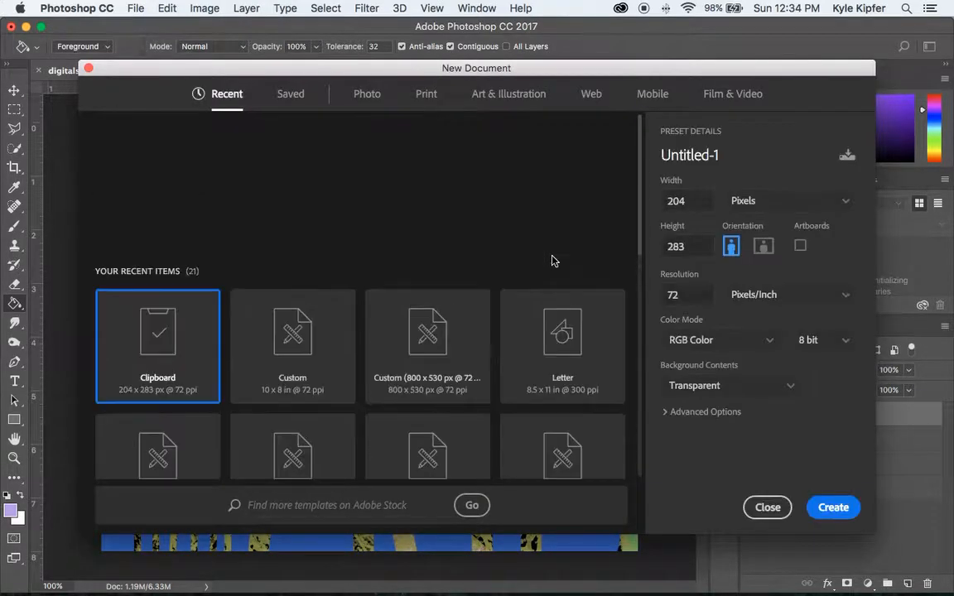
pyautogui.click(843, 206)
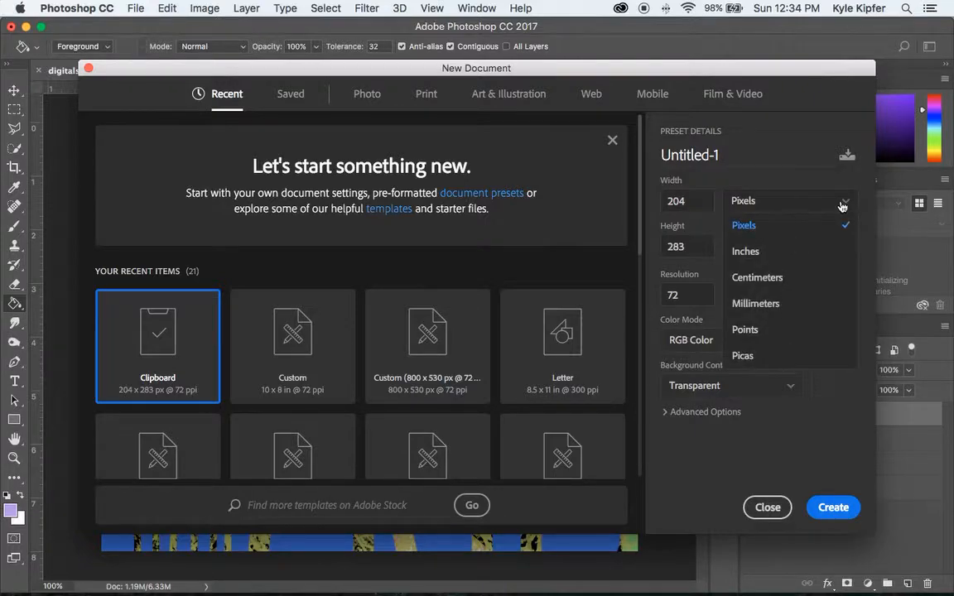
pyautogui.click(747, 253)
pyautogui.click(699, 205)
pyautogui.moveTo(666, 207); pyautogui.dragTo(709, 201)
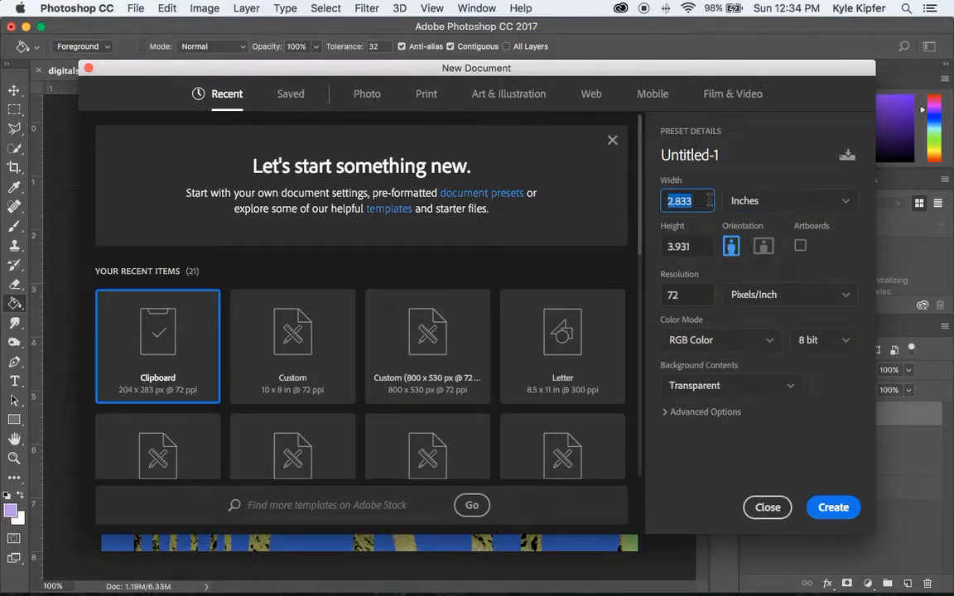
pyautogui.write('10')
pyautogui.press('Tab')
pyautogui.write('8')
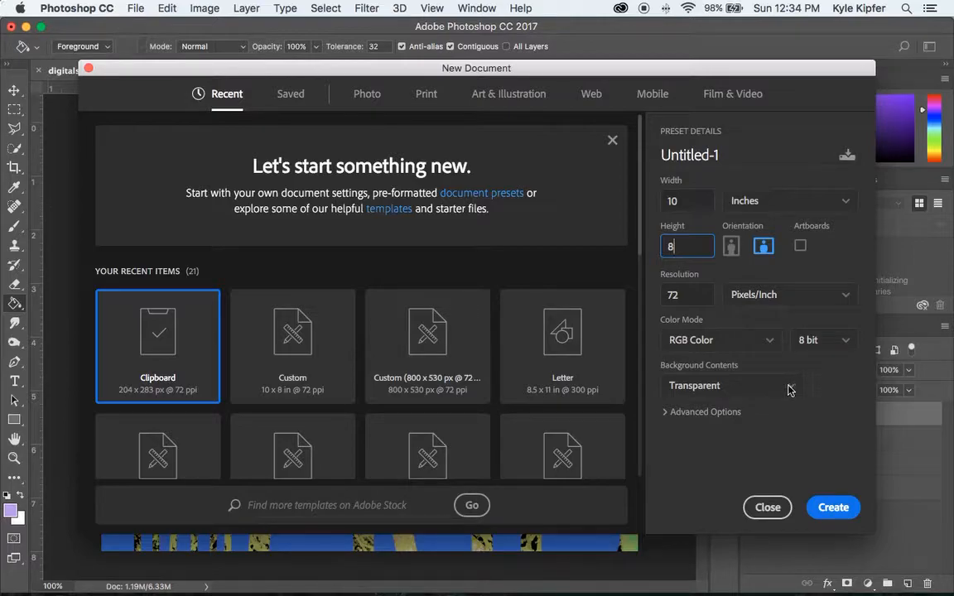
pyautogui.click(843, 508)
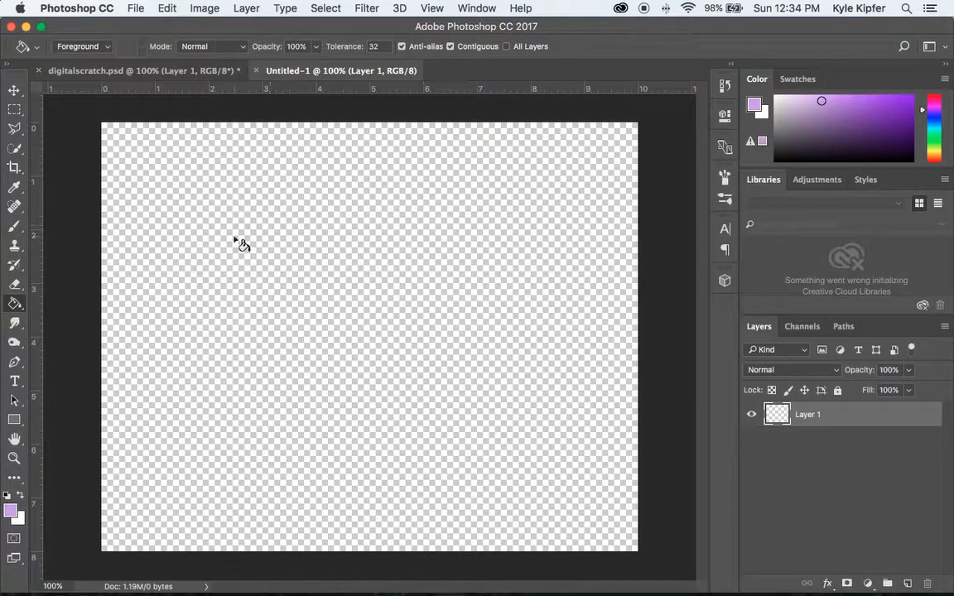
# Step: Choose the Brush tool with a soft round 95 px tip at 0% hardness
pyautogui.click(15, 229)
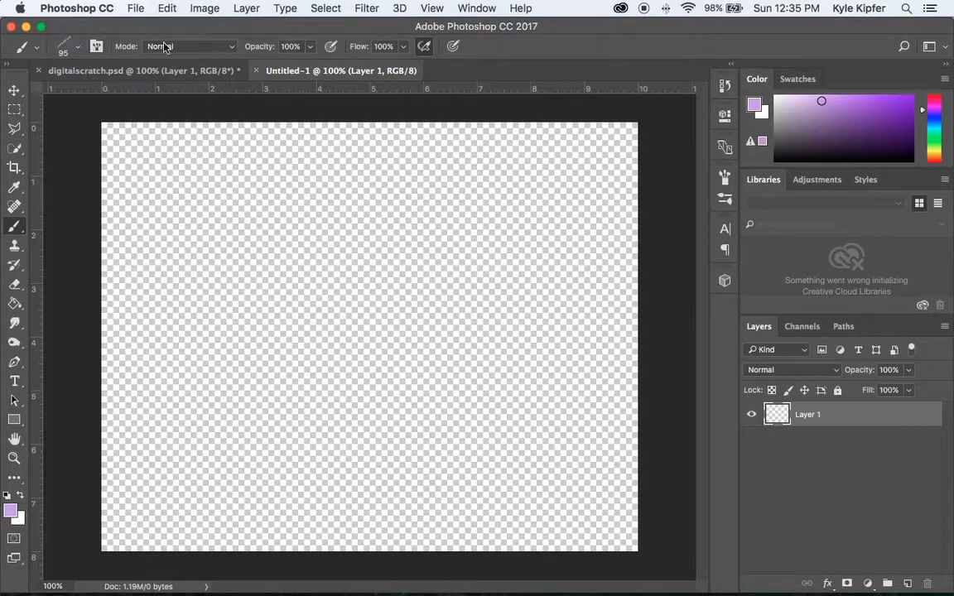
pyautogui.click(74, 52)
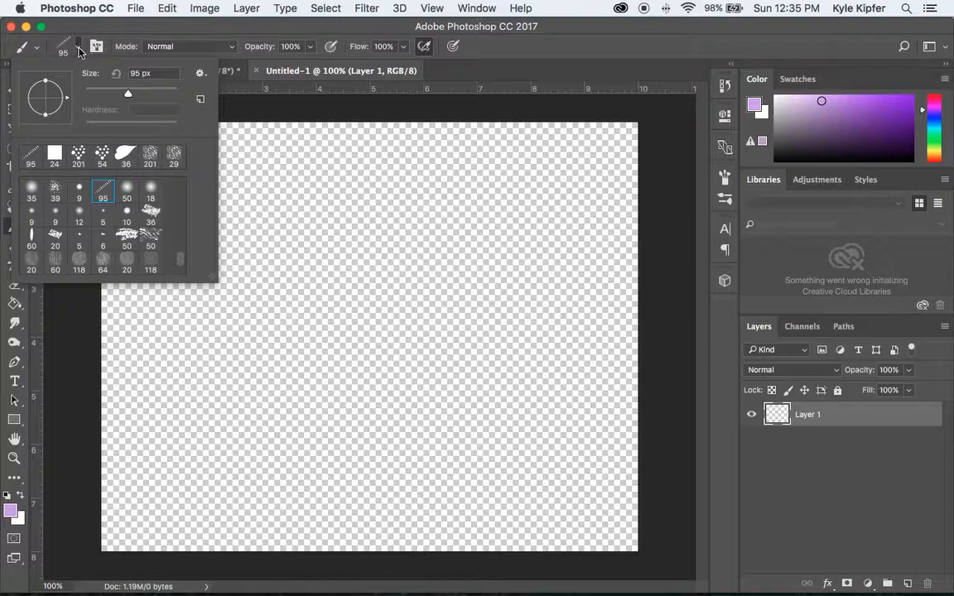
pyautogui.scroll(3, 104, 202)
pyautogui.scroll(5, 103, 203)
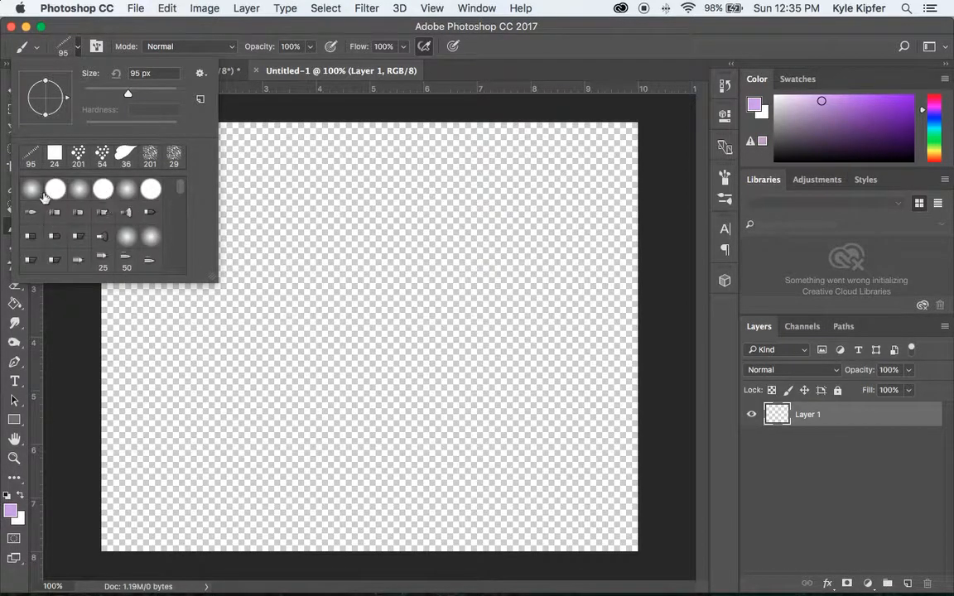
pyautogui.scroll(-5, 94, 213)
pyautogui.scroll(5, 104, 212)
pyautogui.click(75, 195)
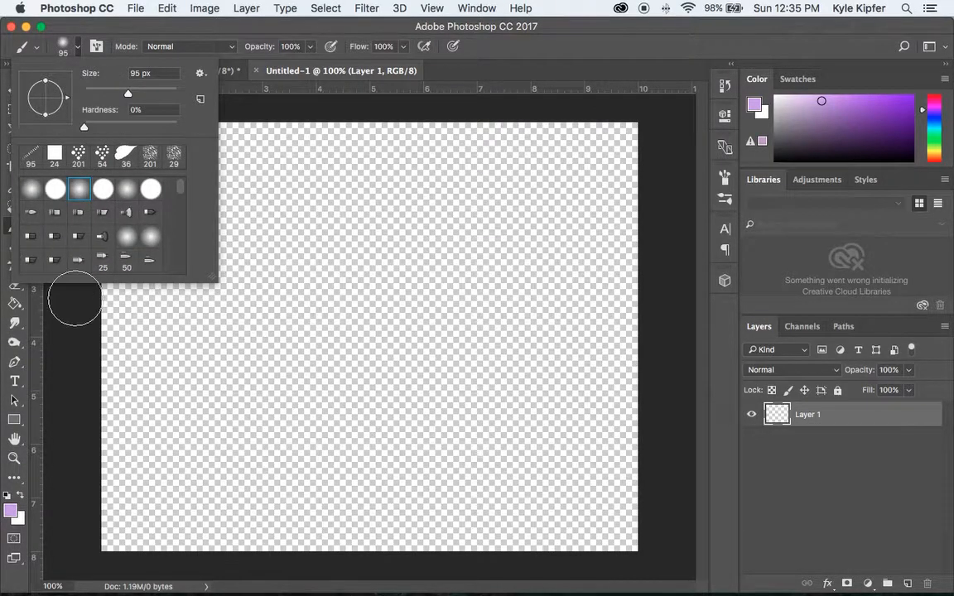
pyautogui.click(77, 47)
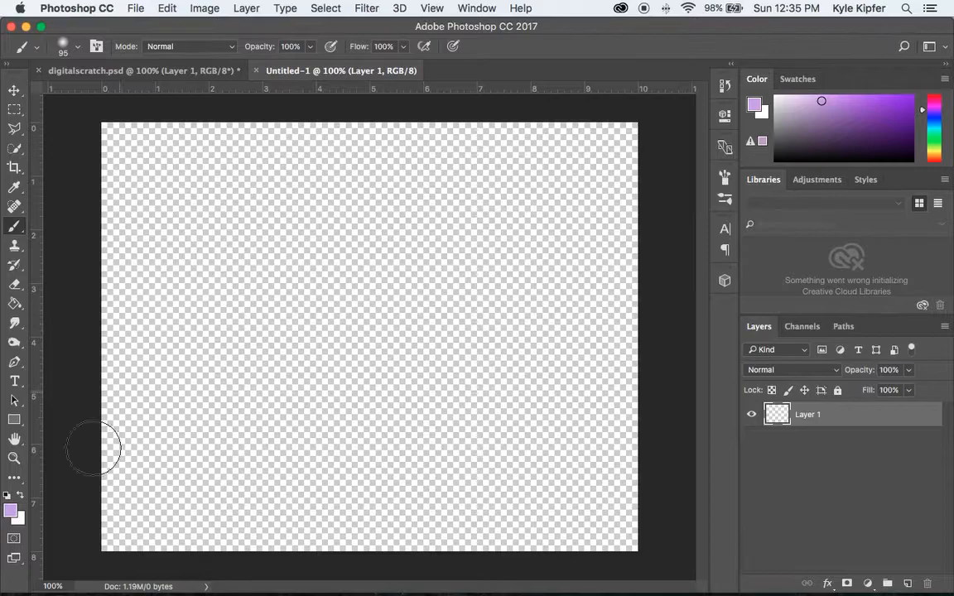
# Step: Set the foreground color to purple b157f6 and paint a broad zigzag from the canvas's upper-left corner to its lower-right corner
pyautogui.click(12, 513)
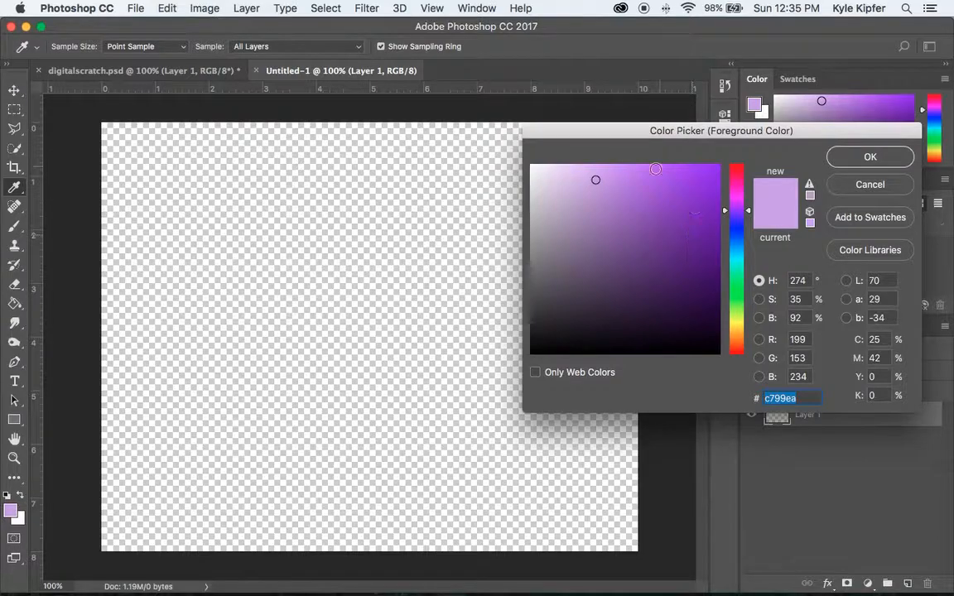
pyautogui.click(653, 170)
pyautogui.click(862, 157)
pyautogui.moveTo(139, 149)
pyautogui.mouseDown()
pyautogui.moveTo(153, 130)
pyautogui.moveTo(193, 192)
pyautogui.moveTo(104, 396)
pyautogui.moveTo(366, 355)
pyautogui.moveTo(473, 532)
pyautogui.moveTo(626, 509)
pyautogui.mouseUp()
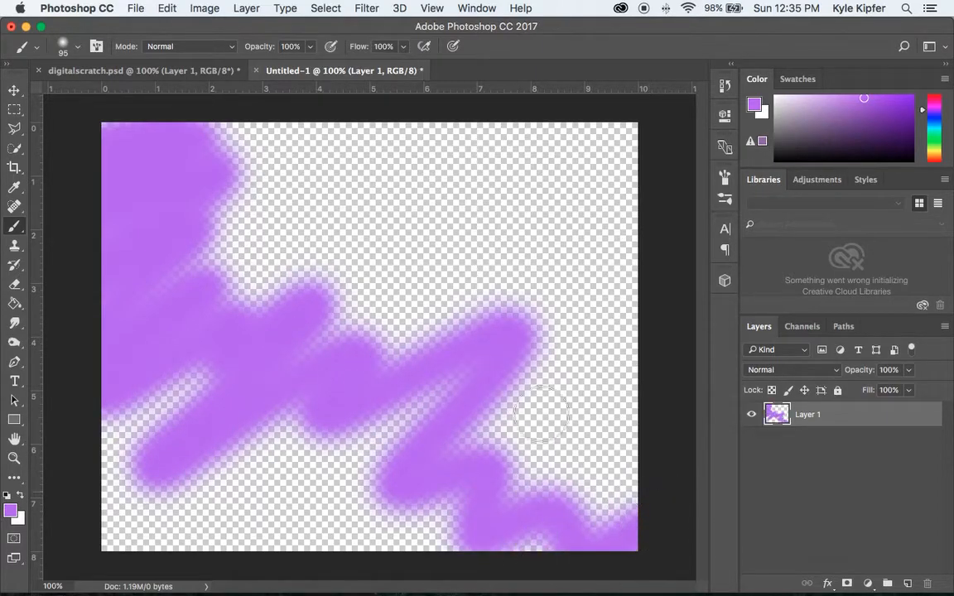
pyautogui.click(38, 47)
pyautogui.click(37, 46)
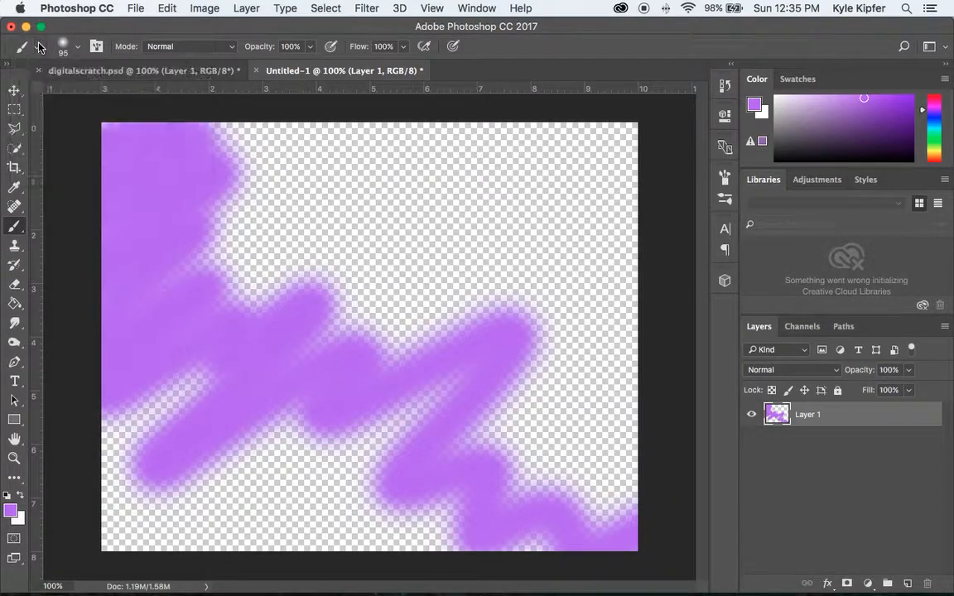
pyautogui.click(37, 48)
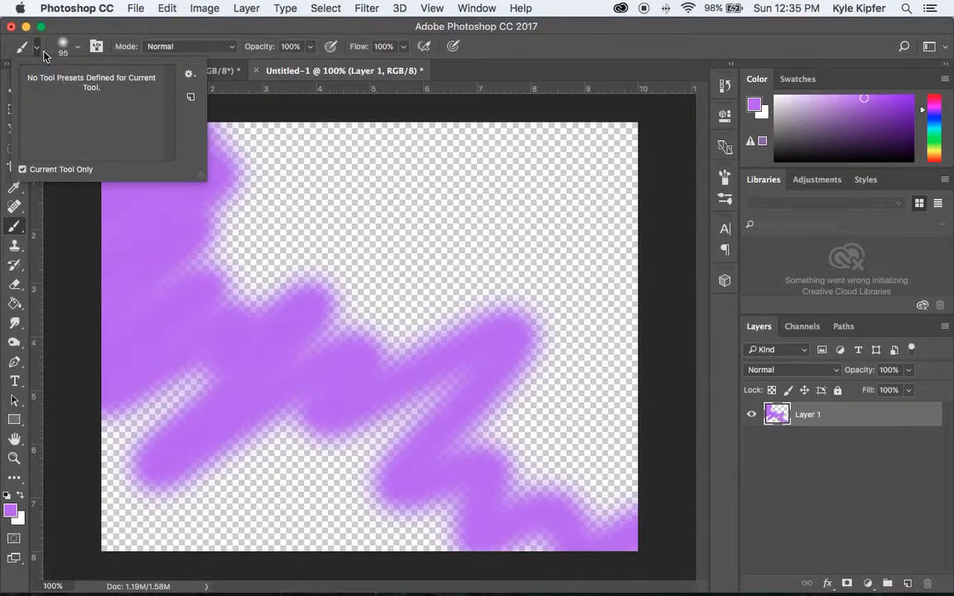
pyautogui.click(37, 47)
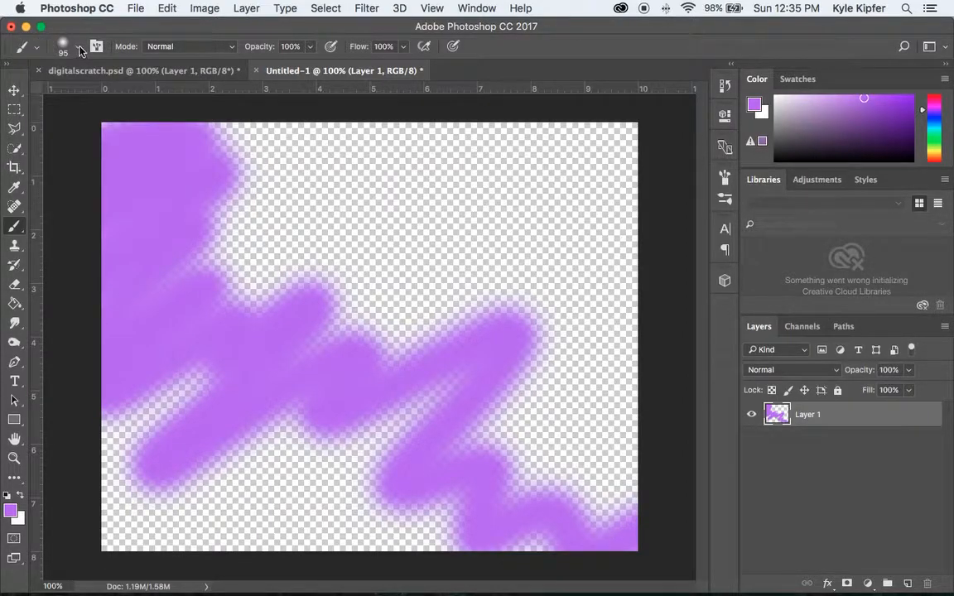
# Step: Replace the current brushes with the Wet Media Brushes set and pick the 54 px dotted bristle brush in its third row
pyautogui.click(79, 48)
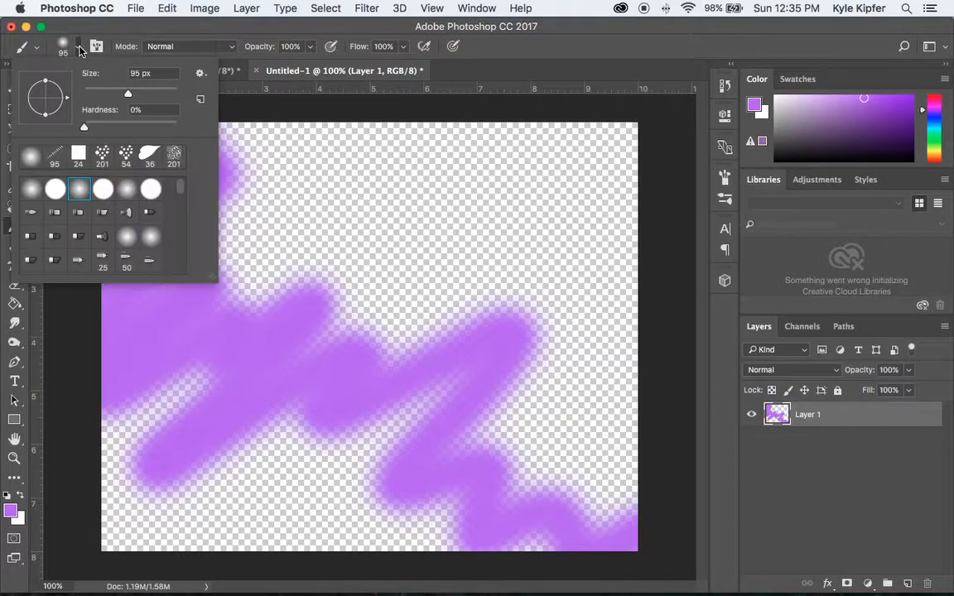
pyautogui.click(200, 76)
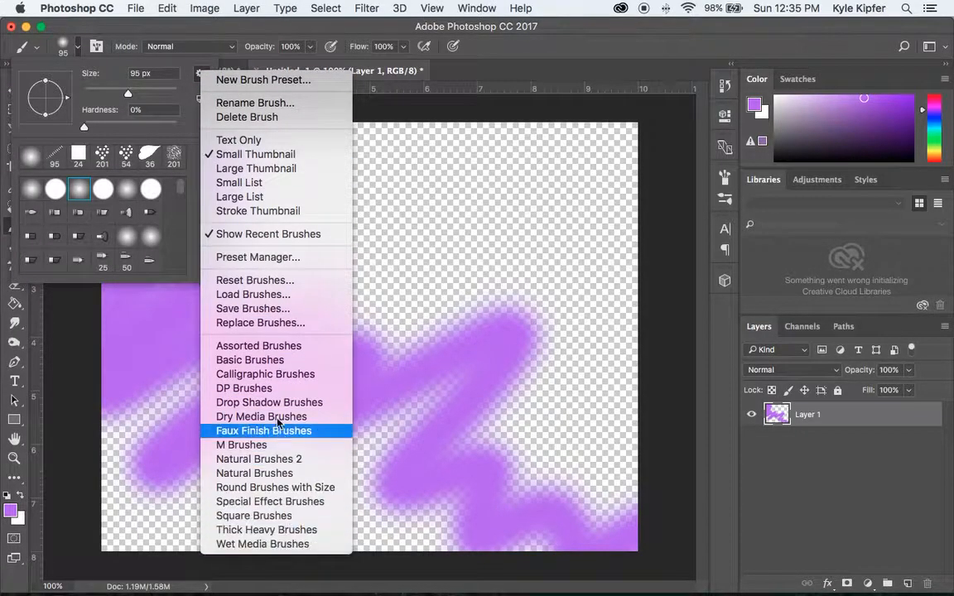
pyautogui.click(303, 545)
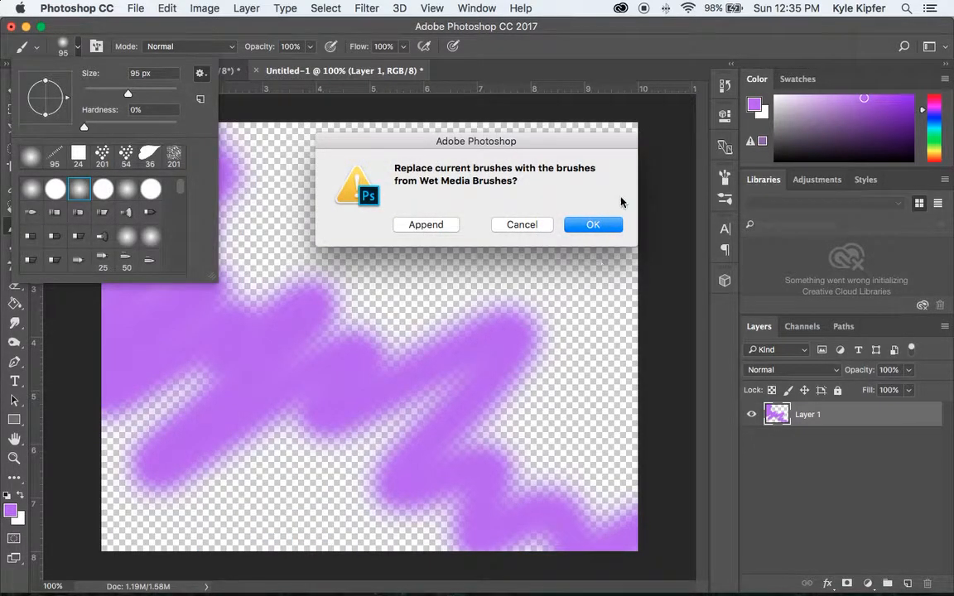
pyautogui.click(600, 225)
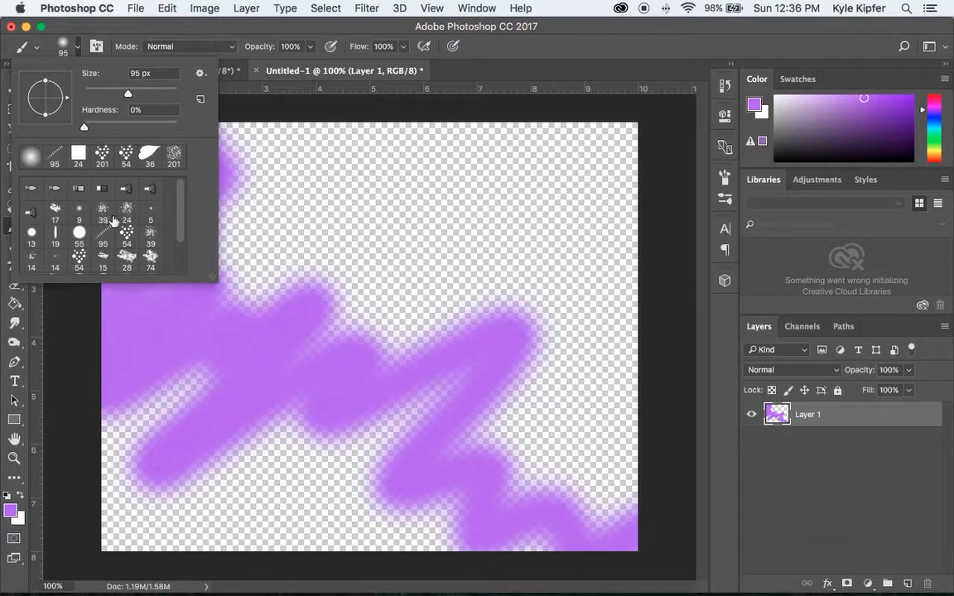
pyautogui.scroll(-2, 95, 207)
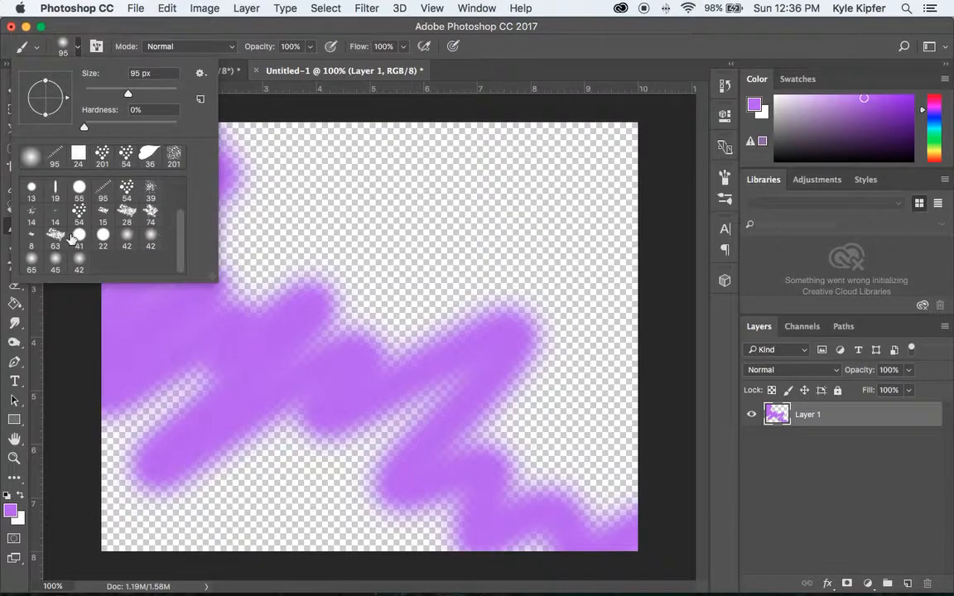
pyautogui.scroll(2, 124, 215)
pyautogui.click(130, 241)
# Step: Try purple bristle strokes across the upper-right part of the canvas, and undo them
pyautogui.click(575, 160)
pyautogui.moveTo(575, 159)
pyautogui.mouseDown()
pyautogui.moveTo(332, 170)
pyautogui.moveTo(288, 239)
pyautogui.moveTo(660, 239)
pyautogui.moveTo(580, 507)
pyautogui.mouseUp()
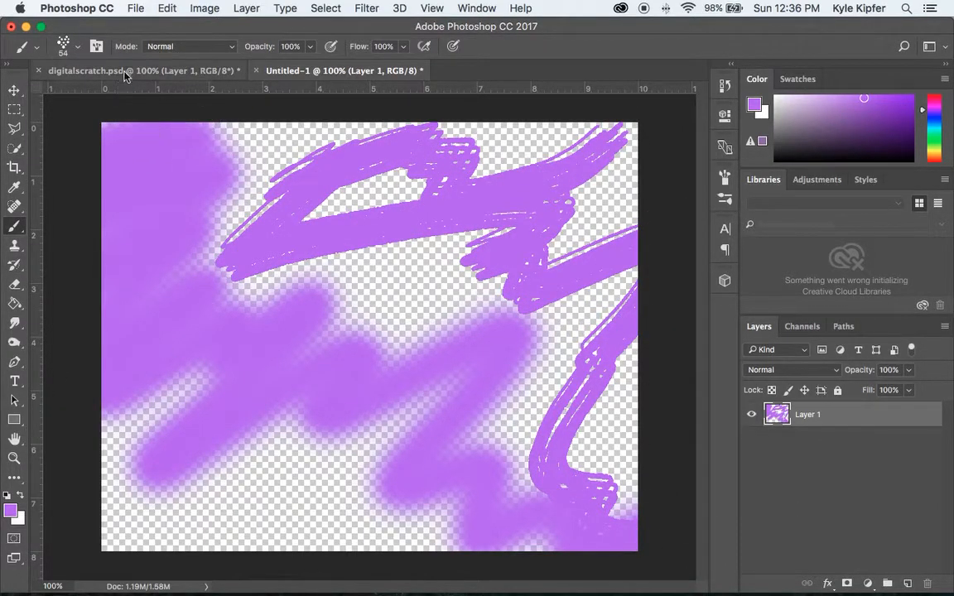
pyautogui.click(12, 512)
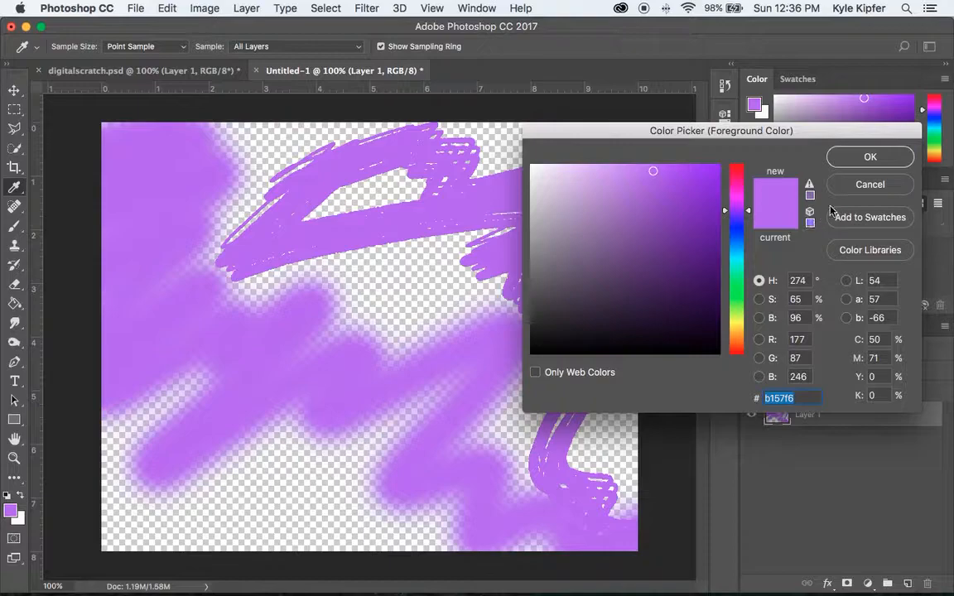
pyautogui.click(862, 184)
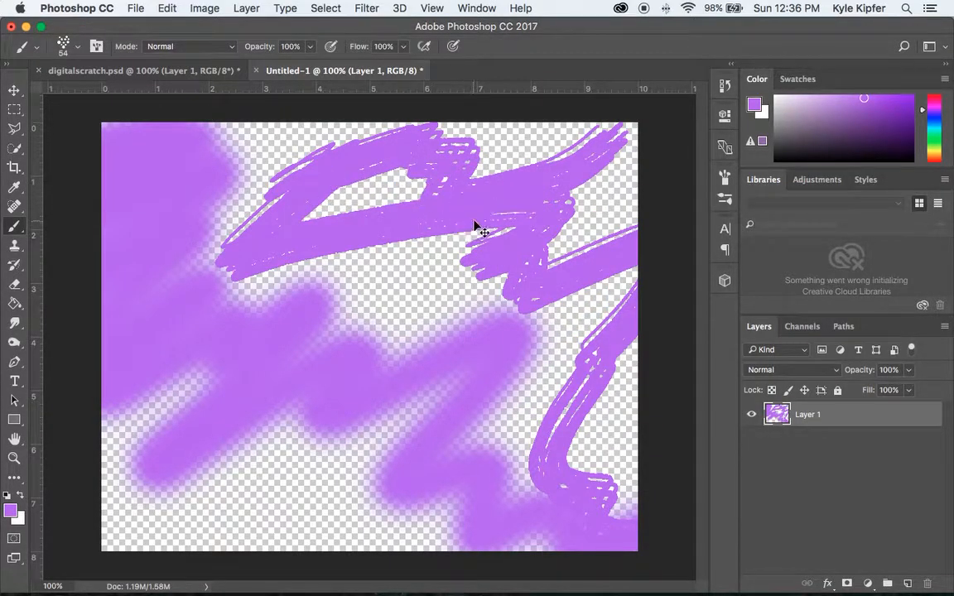
pyautogui.press('super+z')
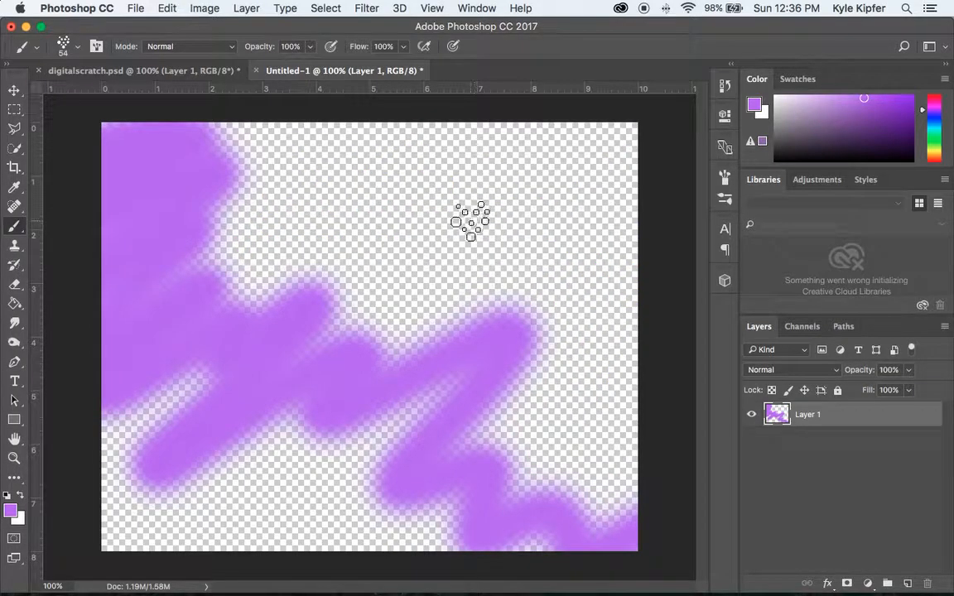
pyautogui.click(167, 7)
pyautogui.click(173, 26)
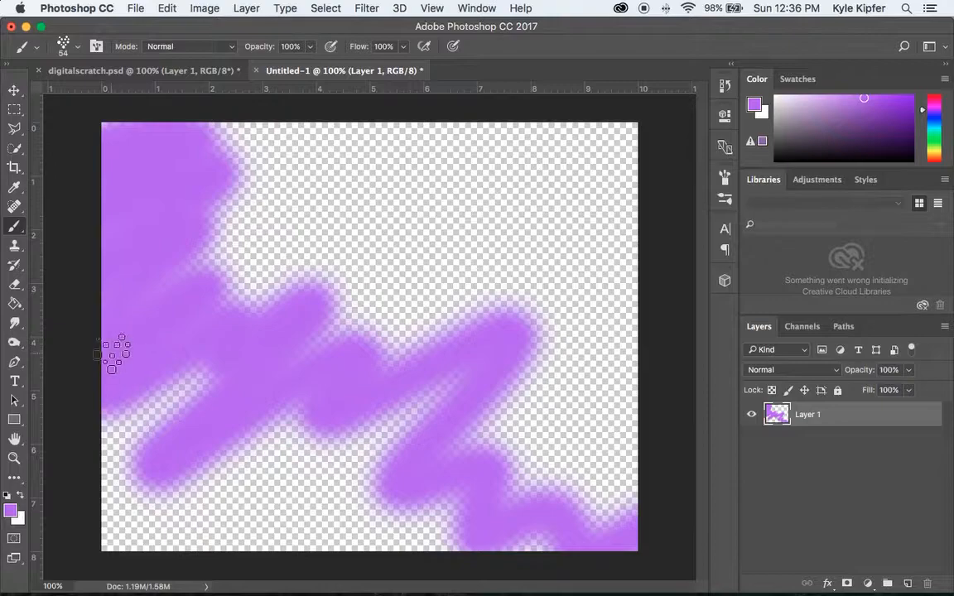
# Step: Set the foreground color to blue 5788f6 and scribble bristle strokes across the lower-left part of the canvas
pyautogui.click(11, 509)
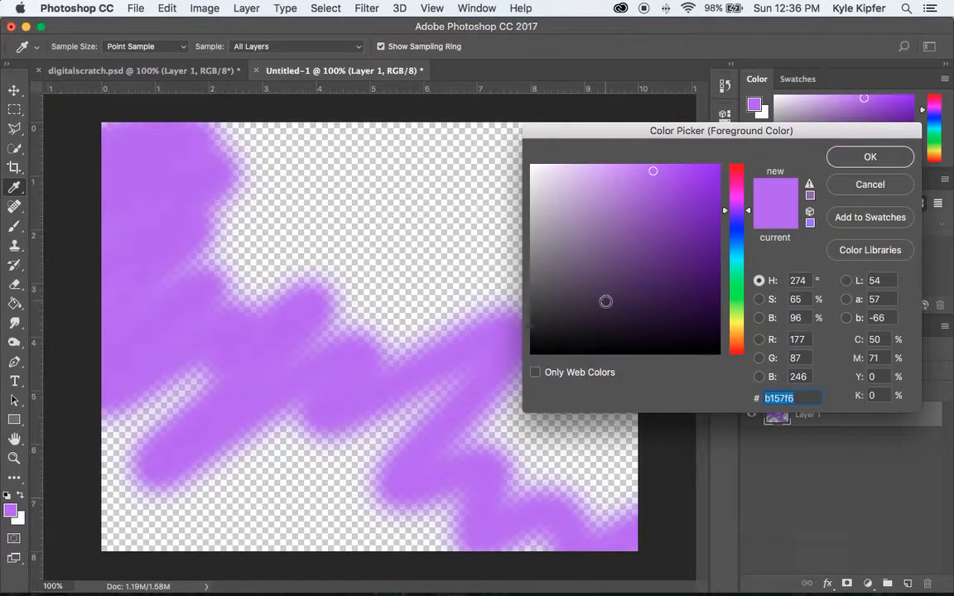
pyautogui.click(739, 246)
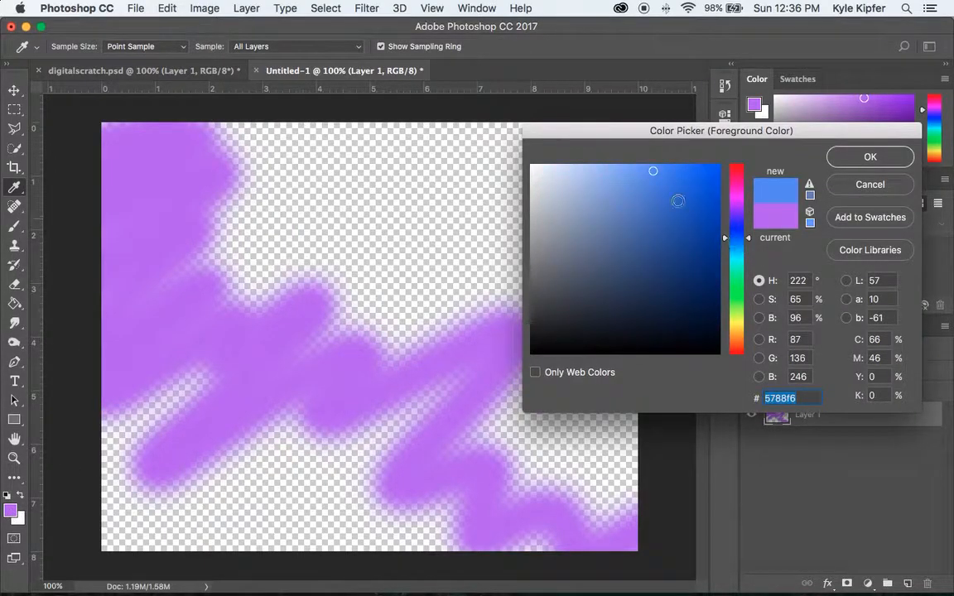
pyautogui.click(904, 157)
pyautogui.moveTo(128, 439)
pyautogui.mouseDown()
pyautogui.moveTo(192, 380)
pyautogui.moveTo(85, 522)
pyautogui.moveTo(251, 500)
pyautogui.moveTo(431, 510)
pyautogui.moveTo(444, 490)
pyautogui.mouseUp()
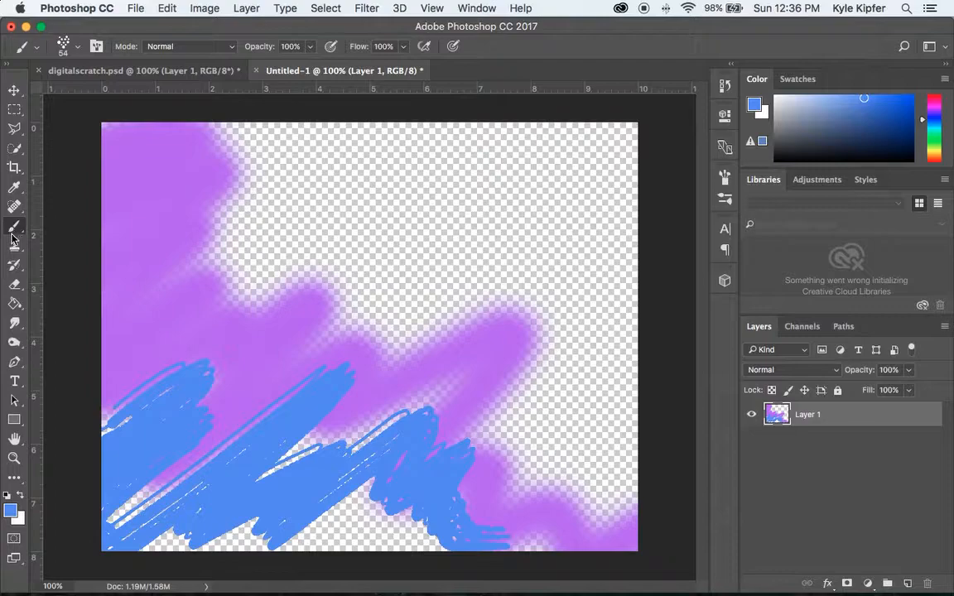
# Step: Replace the current brushes with the Thick Heavy Brushes set
pyautogui.click(80, 49)
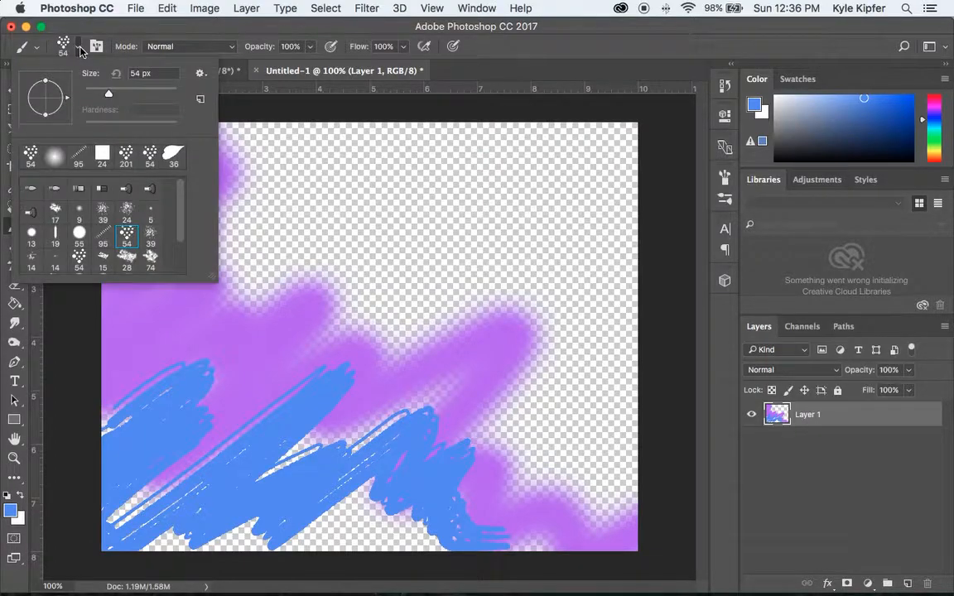
pyautogui.click(198, 73)
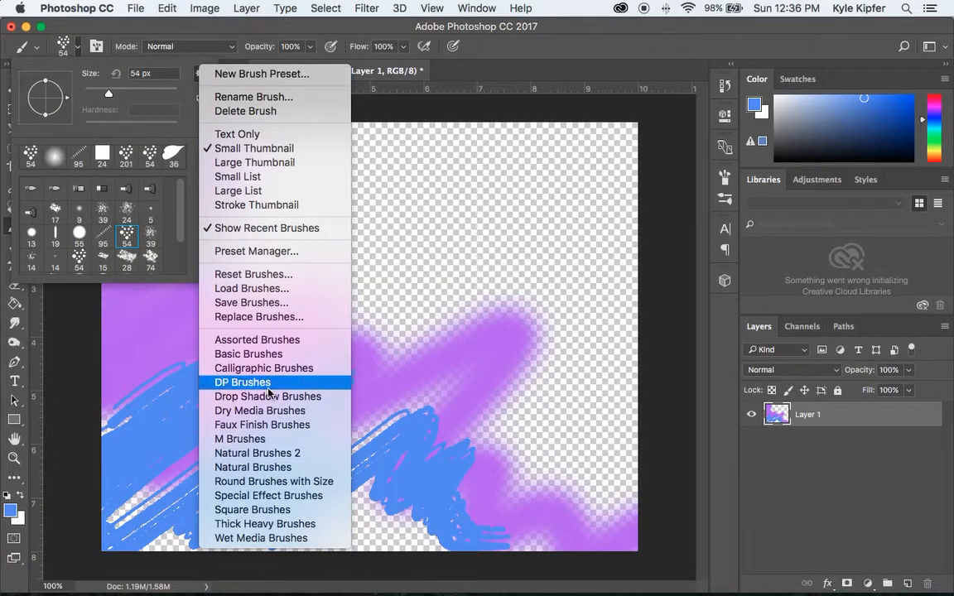
pyautogui.click(265, 525)
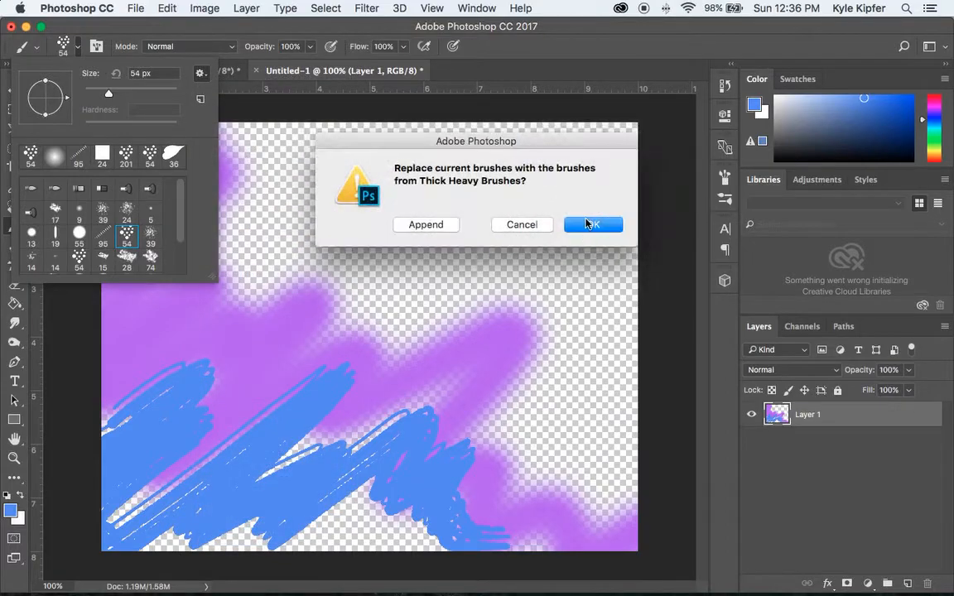
pyautogui.click(590, 225)
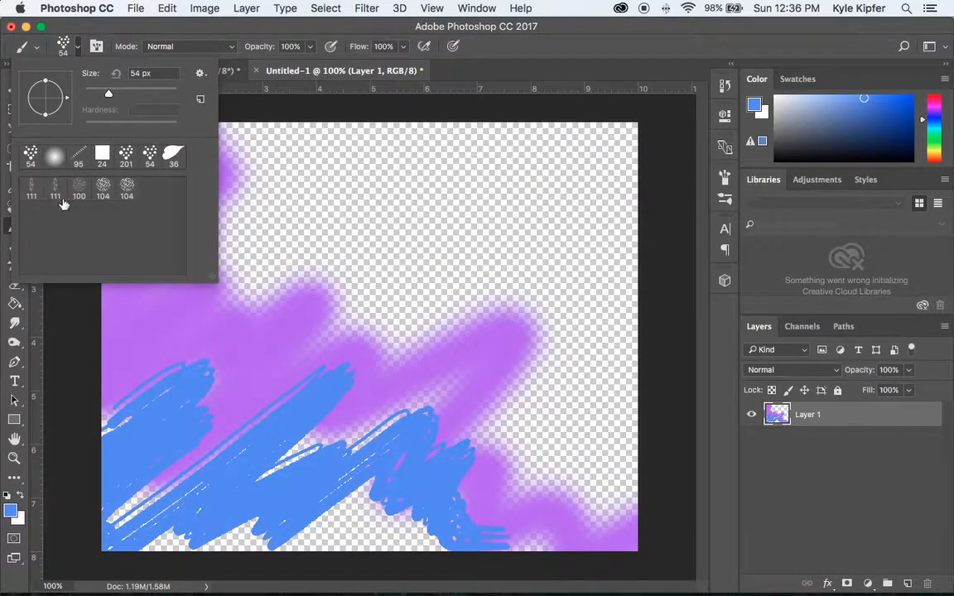
# Step: Pick the last 104 px brush, set the foreground color to teal 57f6c3, and paint thick strokes across the upper canvas
pyautogui.click(128, 192)
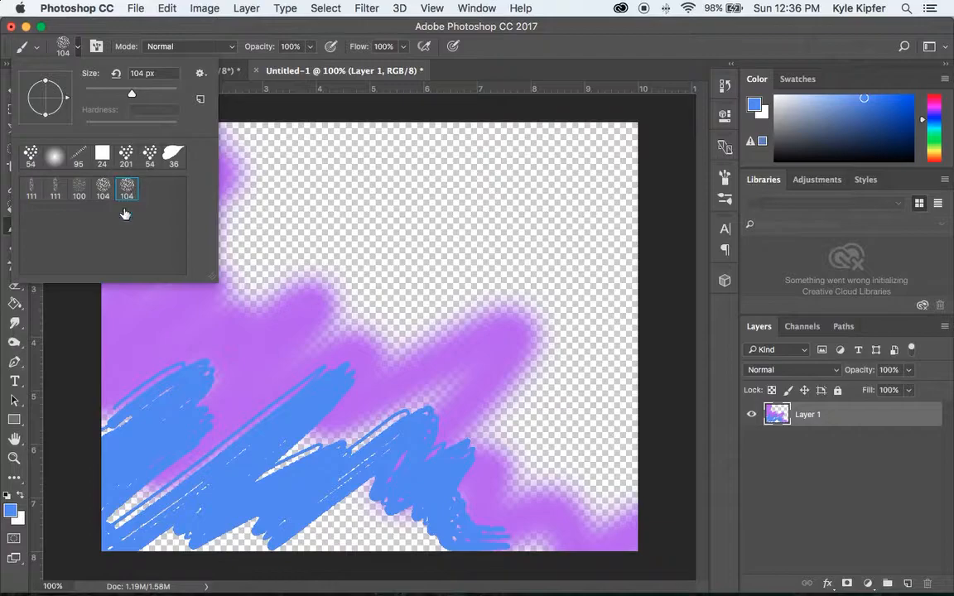
pyautogui.click(10, 510)
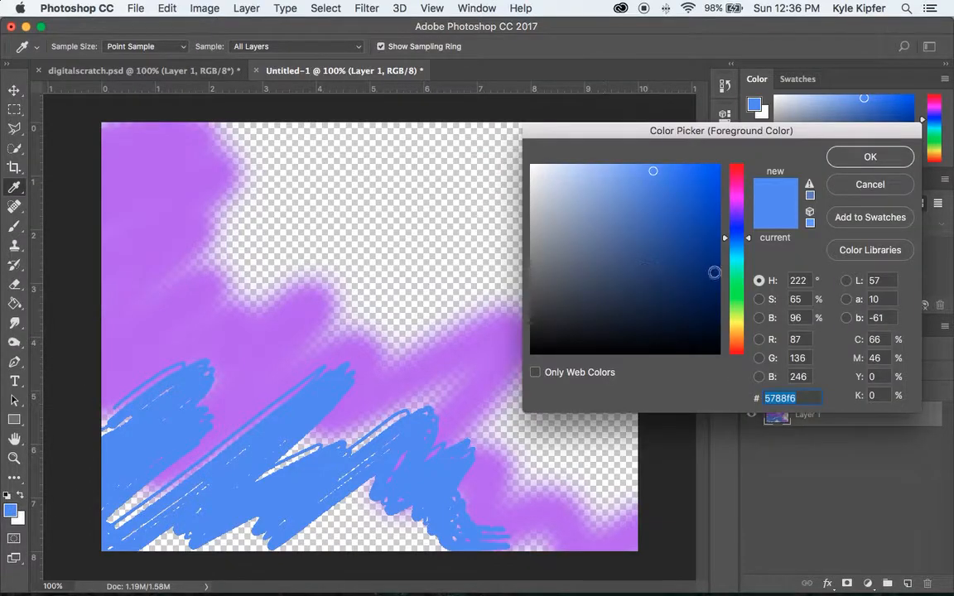
pyautogui.click(740, 270)
pyautogui.click(852, 158)
pyautogui.moveTo(639, 199)
pyautogui.mouseDown()
pyautogui.moveTo(559, 250)
pyautogui.moveTo(529, 171)
pyautogui.moveTo(303, 199)
pyautogui.moveTo(290, 130)
pyautogui.moveTo(322, 247)
pyautogui.moveTo(543, 348)
pyautogui.mouseUp()
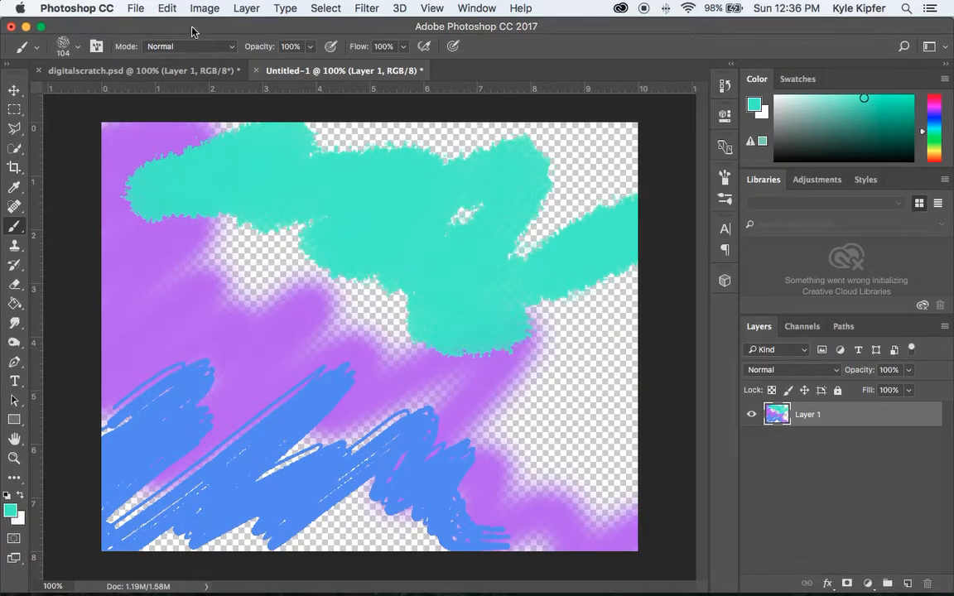
# Step: Replace the current brushes with the Square Brushes set and pick the 24 px square brush
pyautogui.click(77, 52)
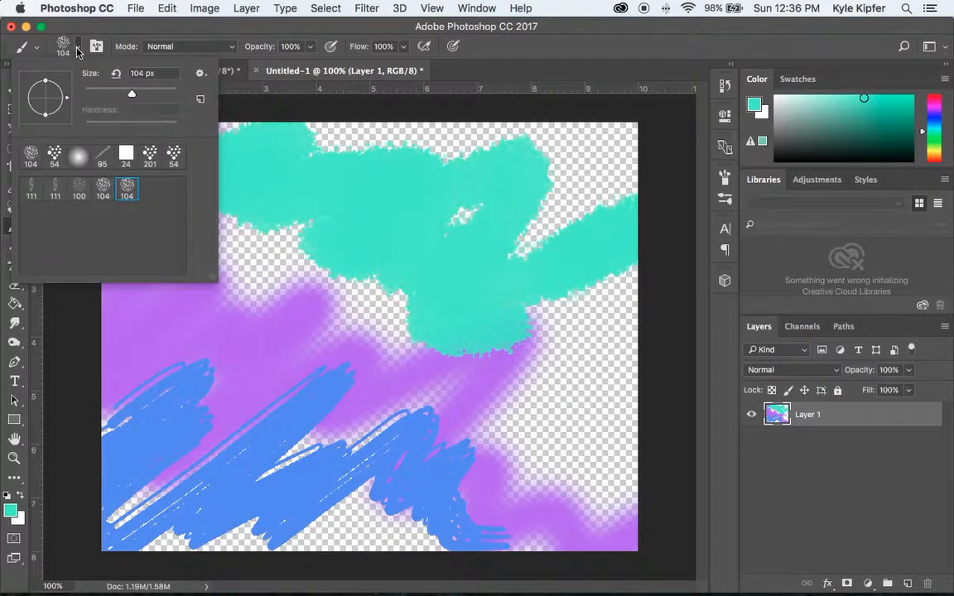
pyautogui.click(199, 73)
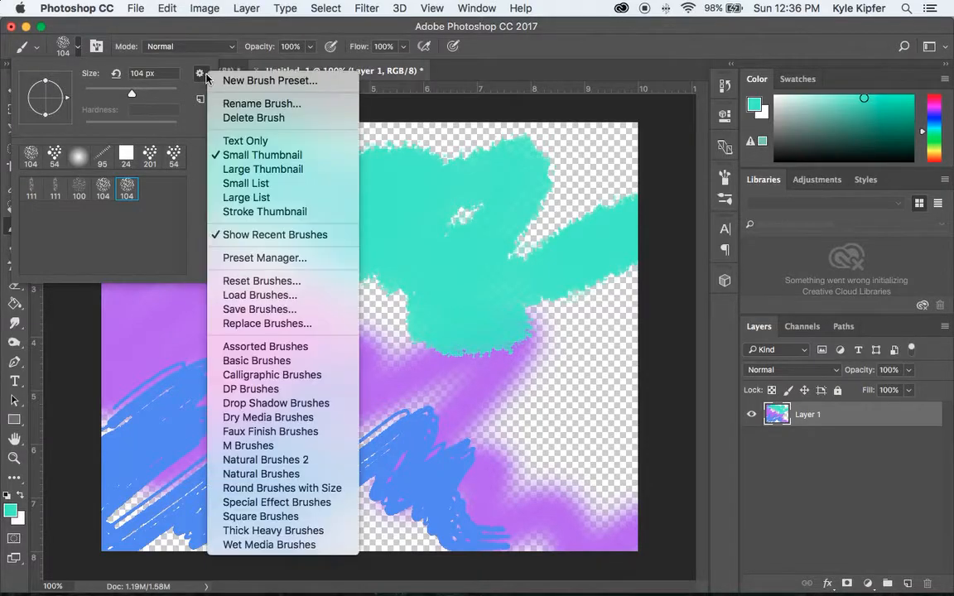
pyautogui.click(310, 523)
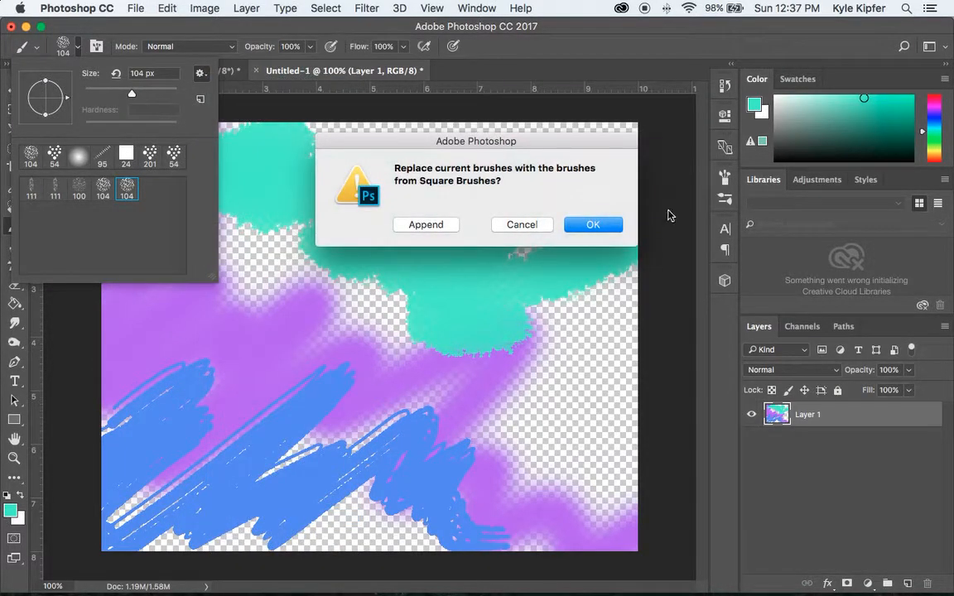
pyautogui.click(593, 224)
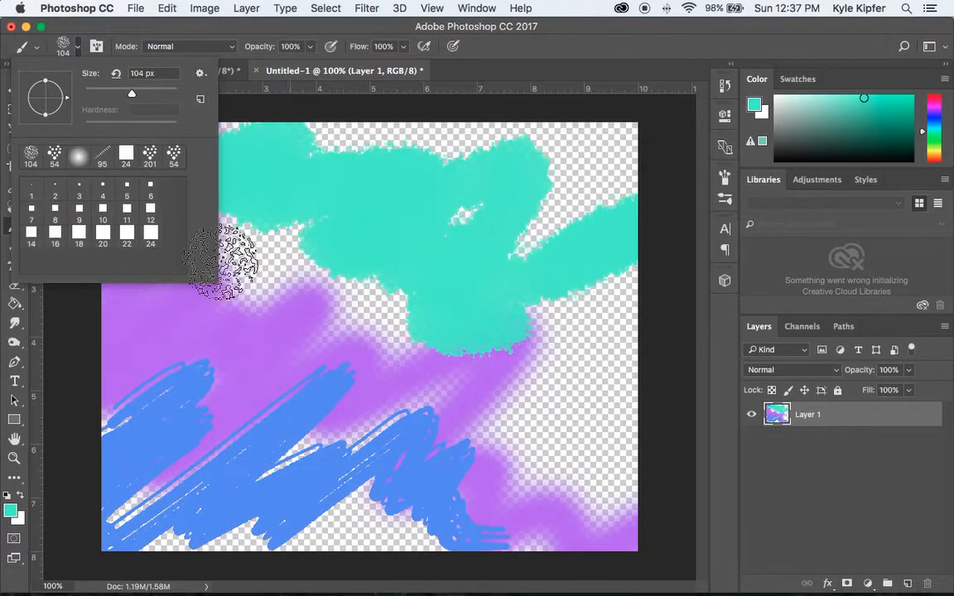
pyautogui.click(150, 236)
# Step: Set the foreground color to lime green cbf657 and scribble square-brush strokes along the top edge and upper-right area
pyautogui.click(11, 513)
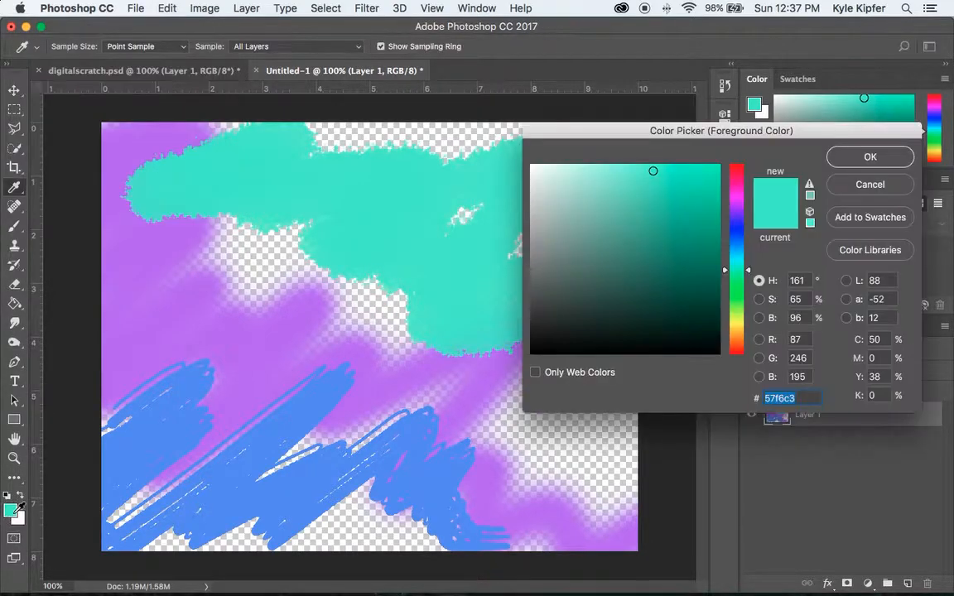
pyautogui.click(741, 316)
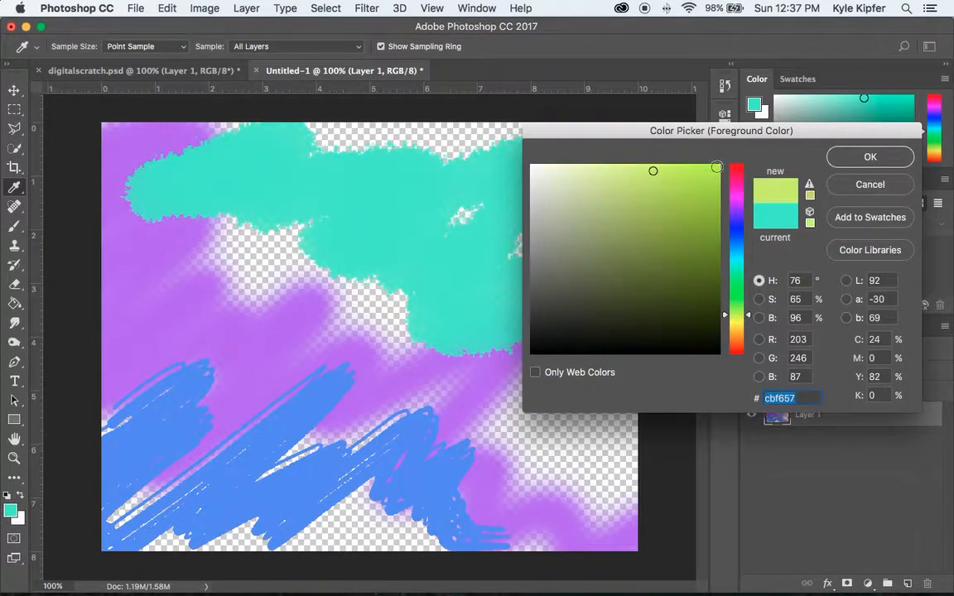
pyautogui.click(866, 158)
pyautogui.press('b')
pyautogui.moveTo(339, 122)
pyautogui.mouseDown()
pyautogui.moveTo(285, 138)
pyautogui.moveTo(351, 145)
pyautogui.moveTo(347, 157)
pyautogui.moveTo(504, 114)
pyautogui.moveTo(543, 149)
pyautogui.moveTo(571, 205)
pyautogui.moveTo(600, 248)
pyautogui.mouseUp()
# Step: Stamp scattered single lime green squares over the lower-right part of the canvas
pyautogui.click(609, 374)
pyautogui.click(575, 432)
pyautogui.click(554, 376)
pyautogui.click(598, 331)
pyautogui.click(559, 328)
pyautogui.click(603, 461)
pyautogui.click(538, 468)
pyautogui.click(521, 430)
pyautogui.click(484, 421)
pyautogui.click(493, 370)
pyautogui.click(564, 310)
pyautogui.click(614, 290)
pyautogui.click(629, 358)
pyautogui.click(619, 447)
pyautogui.click(574, 476)
pyautogui.click(626, 508)
pyautogui.click(597, 513)
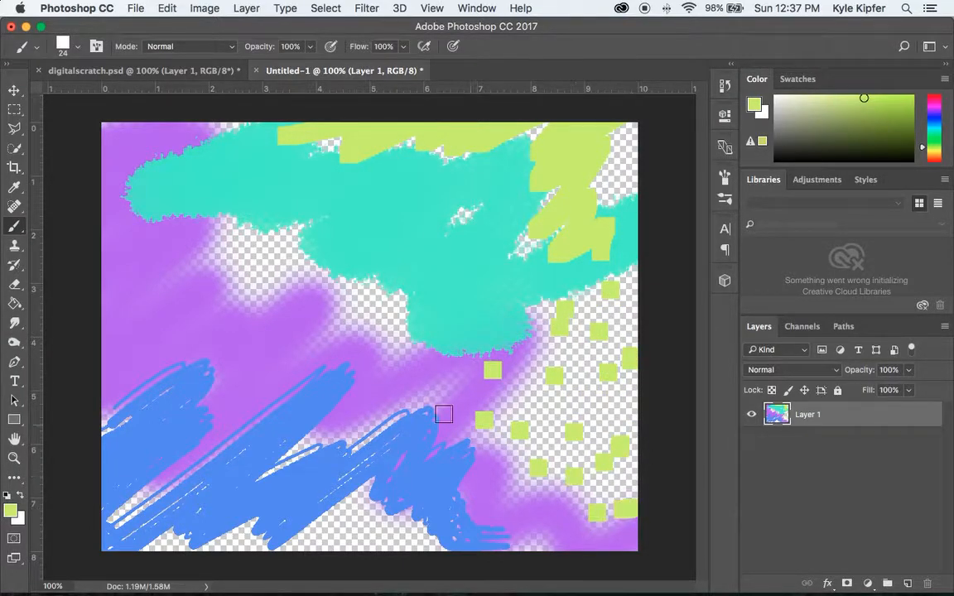
# Step: Replace the current brushes with the Special Effect Brushes set
pyautogui.click(75, 48)
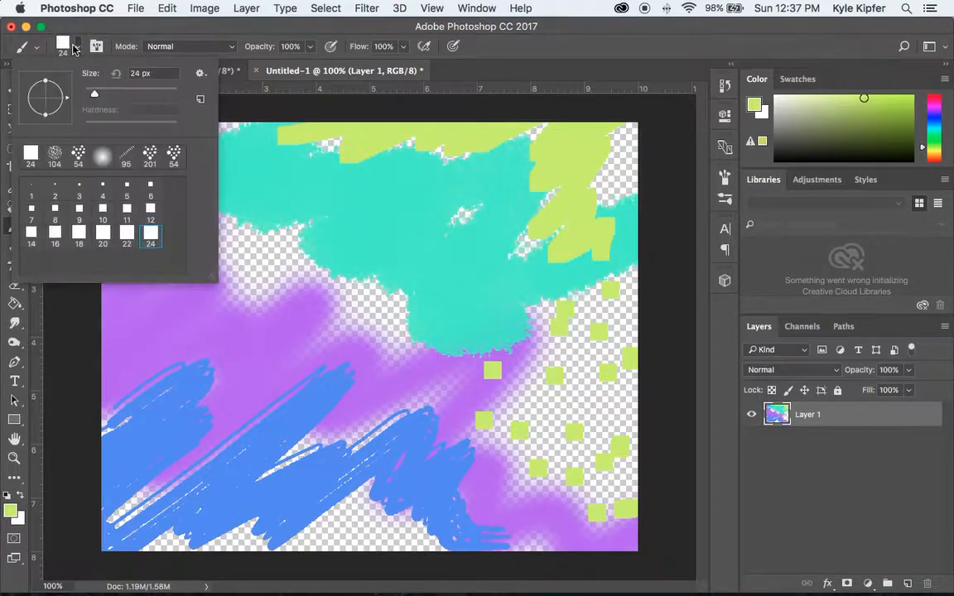
pyautogui.click(200, 73)
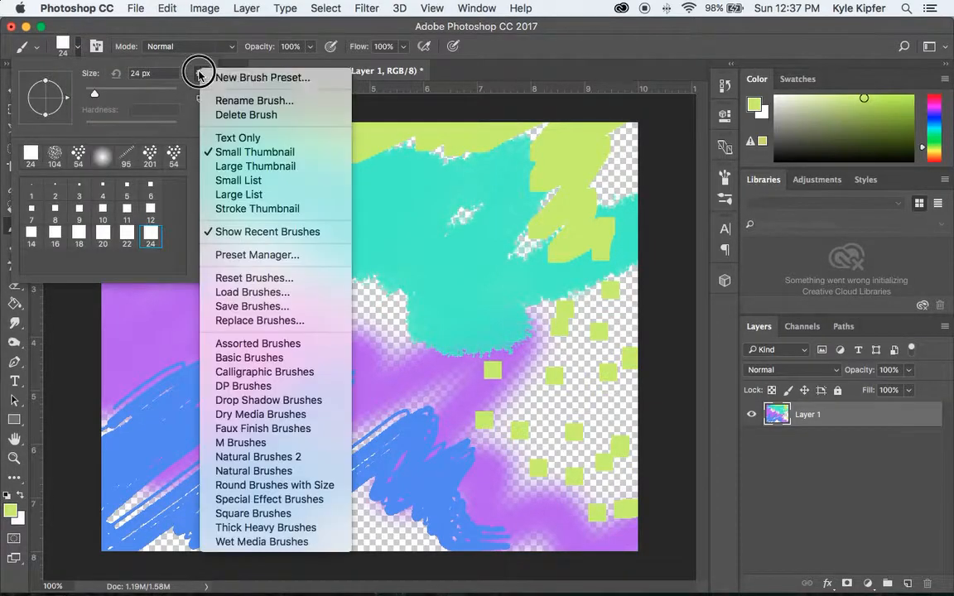
pyautogui.click(289, 499)
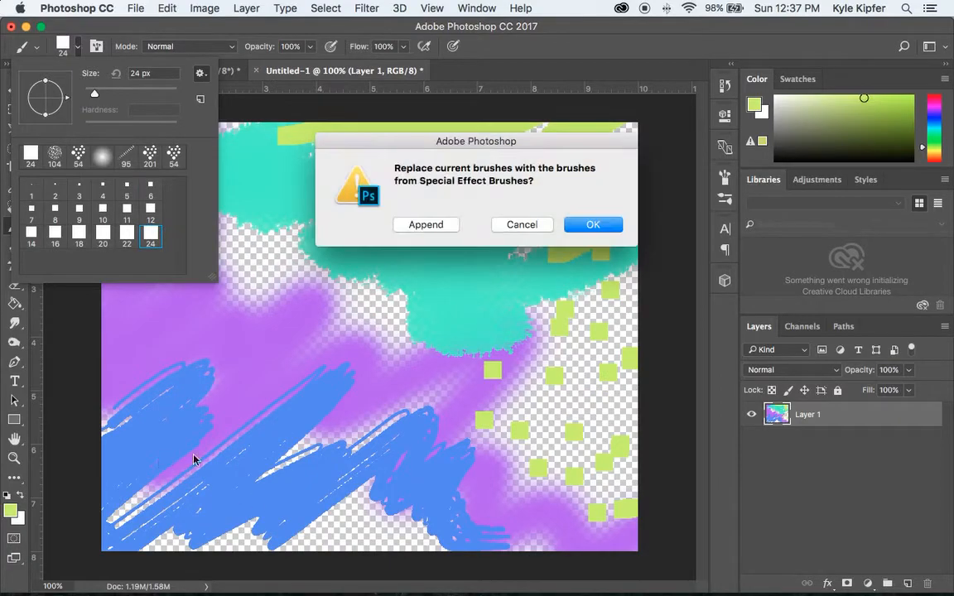
pyautogui.click(592, 225)
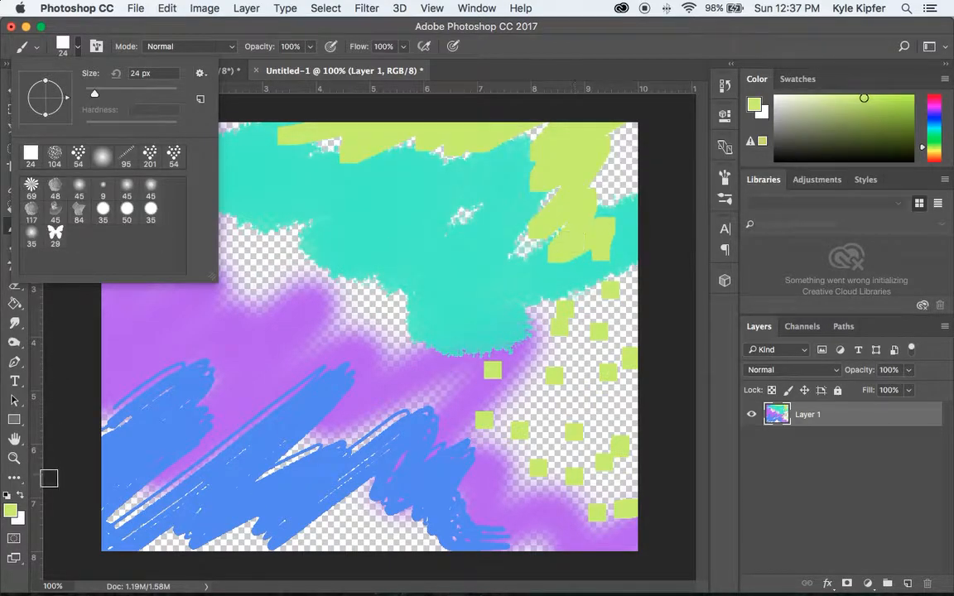
# Step: Set the foreground color to orange f6b157 and paint 29 px butterflies from the canvas's upper-left corner toward its center
pyautogui.click(10, 511)
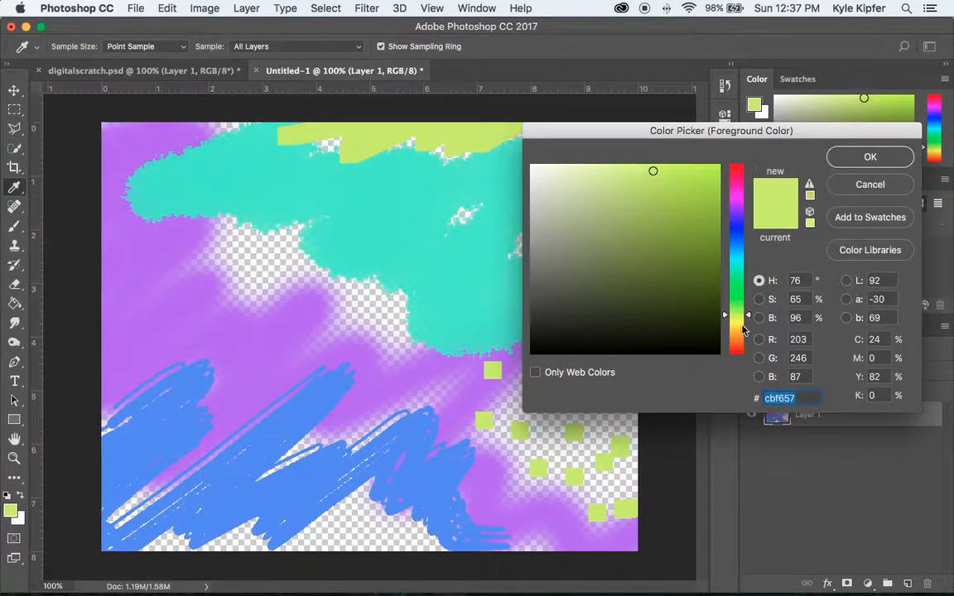
pyautogui.click(738, 339)
pyautogui.click(869, 156)
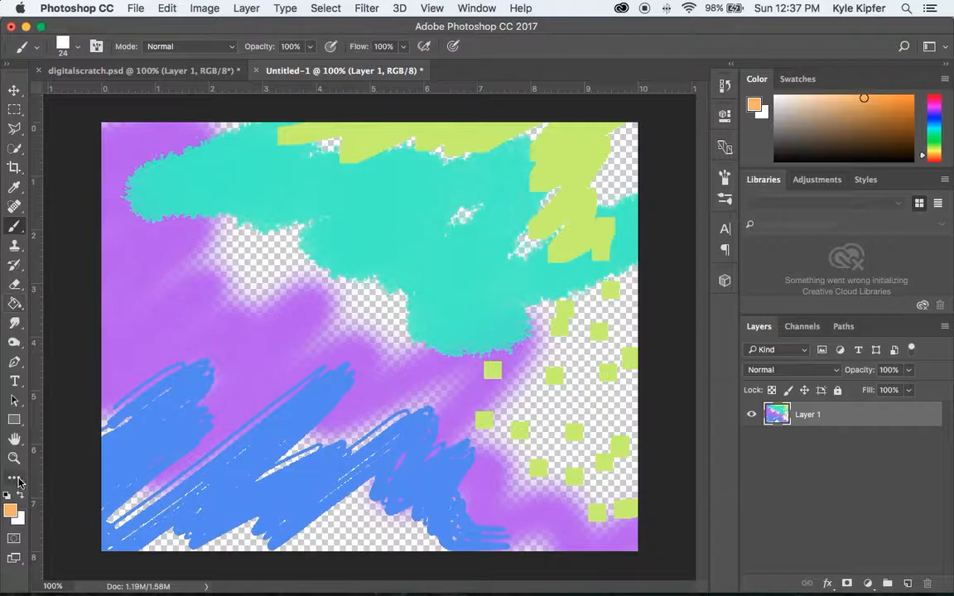
pyautogui.click(80, 47)
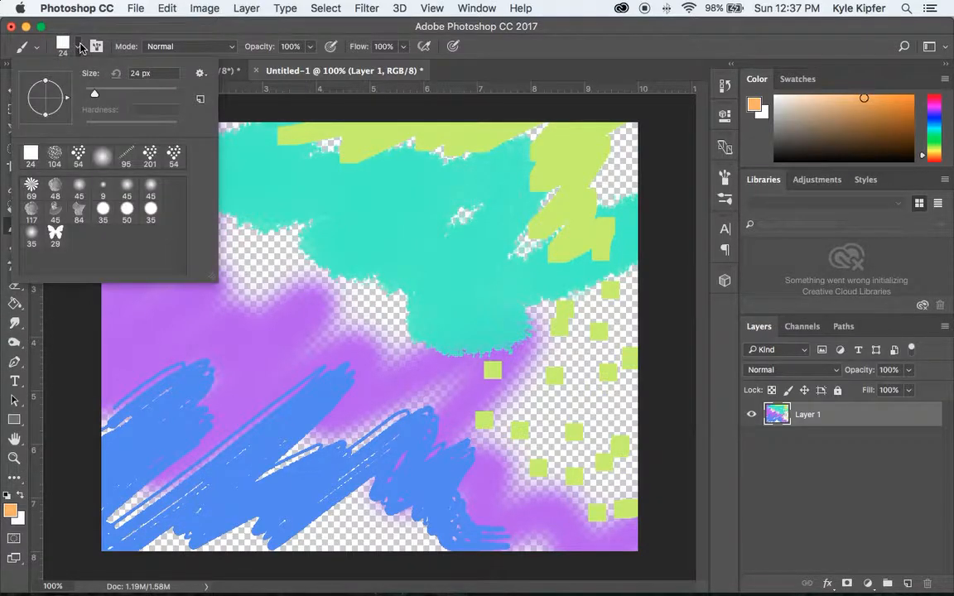
pyautogui.click(57, 236)
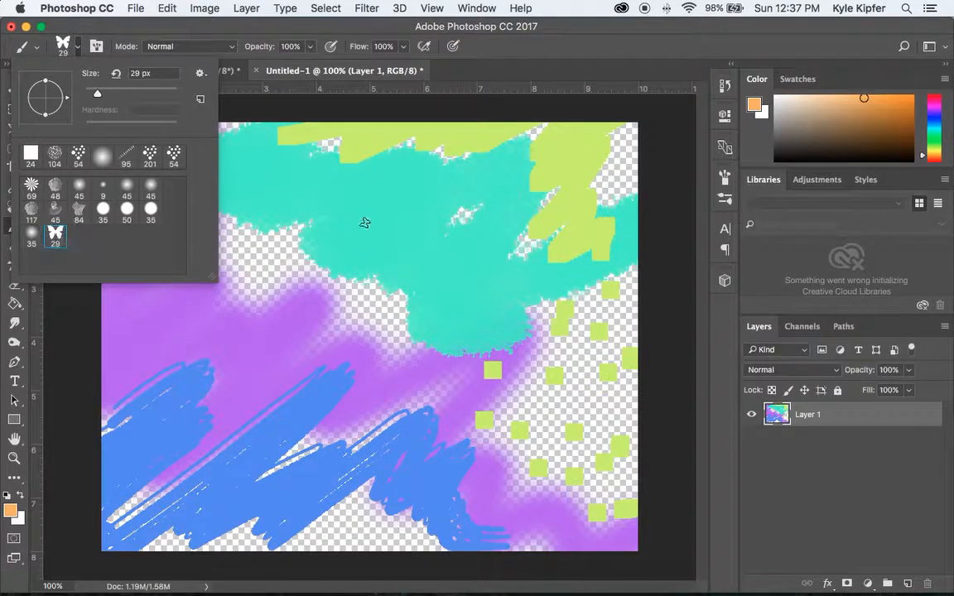
pyautogui.moveTo(278, 236)
pyautogui.mouseDown()
pyautogui.moveTo(224, 244)
pyautogui.moveTo(190, 221)
pyautogui.moveTo(167, 155)
pyautogui.moveTo(209, 129)
pyautogui.moveTo(223, 132)
pyautogui.moveTo(229, 120)
pyautogui.moveTo(211, 236)
pyautogui.moveTo(233, 289)
pyautogui.moveTo(298, 313)
pyautogui.moveTo(389, 380)
pyautogui.moveTo(402, 409)
pyautogui.mouseUp()
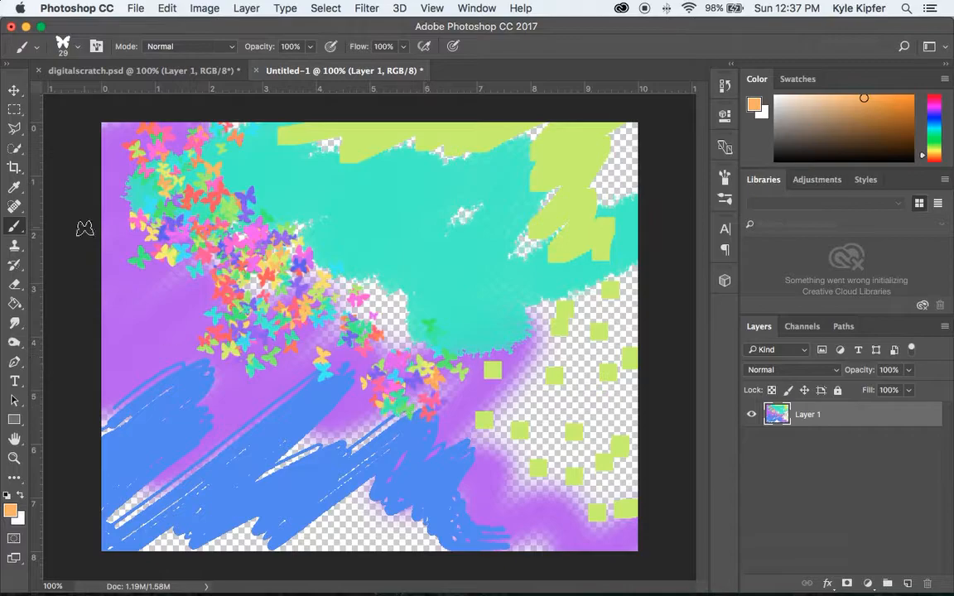
# Step: Paint 69 px flowers along the canvas's bottom edge and in a diagonal band from the upper-left corner to the right side
pyautogui.click(78, 47)
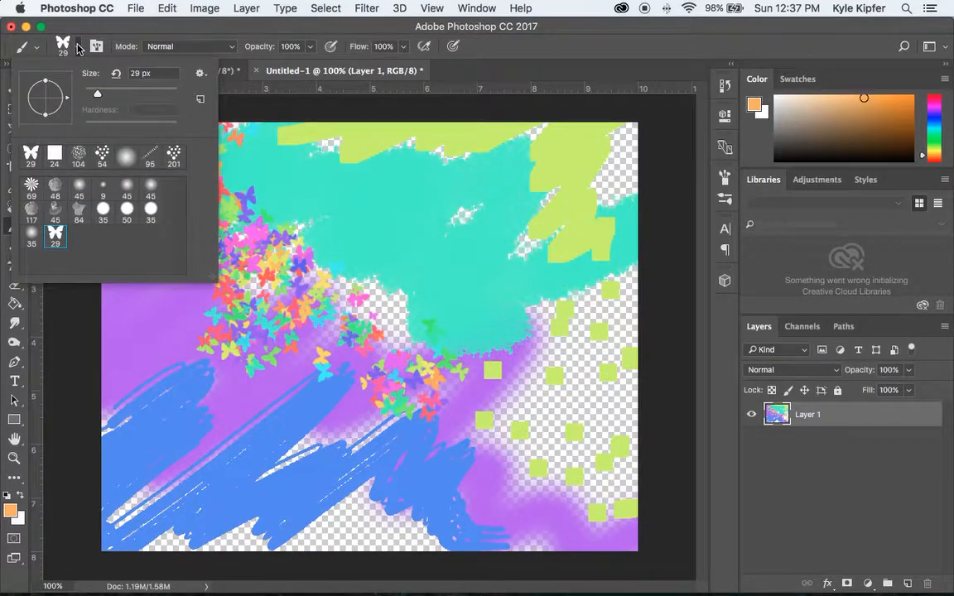
pyautogui.click(30, 184)
pyautogui.moveTo(305, 450)
pyautogui.mouseDown()
pyautogui.moveTo(357, 533)
pyautogui.moveTo(463, 563)
pyautogui.moveTo(323, 538)
pyautogui.moveTo(174, 556)
pyautogui.moveTo(196, 458)
pyautogui.mouseUp()
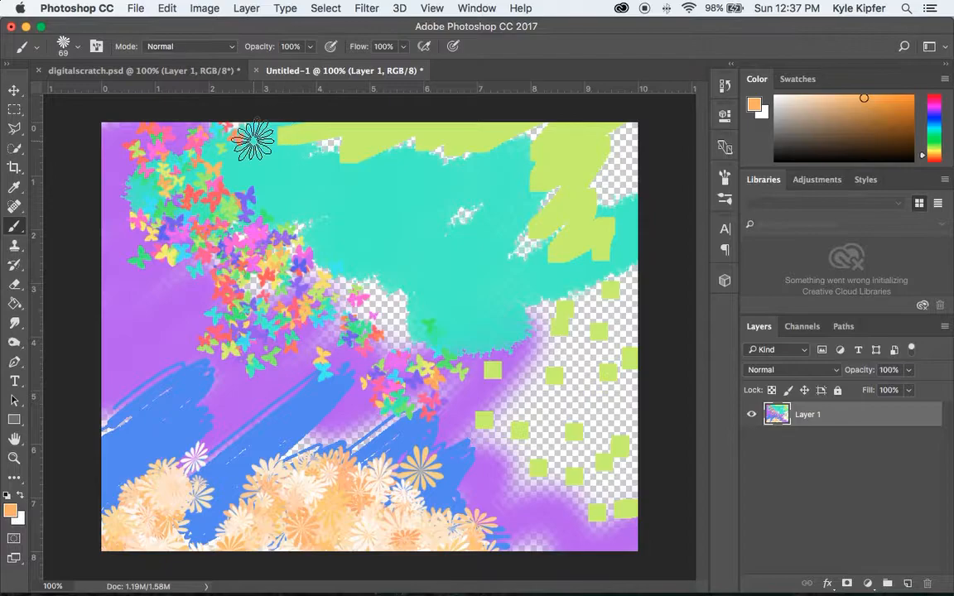
pyautogui.moveTo(175, 116)
pyautogui.mouseDown()
pyautogui.moveTo(236, 145)
pyautogui.moveTo(234, 245)
pyautogui.moveTo(342, 271)
pyautogui.moveTo(396, 345)
pyautogui.moveTo(479, 384)
pyautogui.moveTo(584, 302)
pyautogui.moveTo(617, 491)
pyautogui.moveTo(584, 464)
pyautogui.mouseUp()
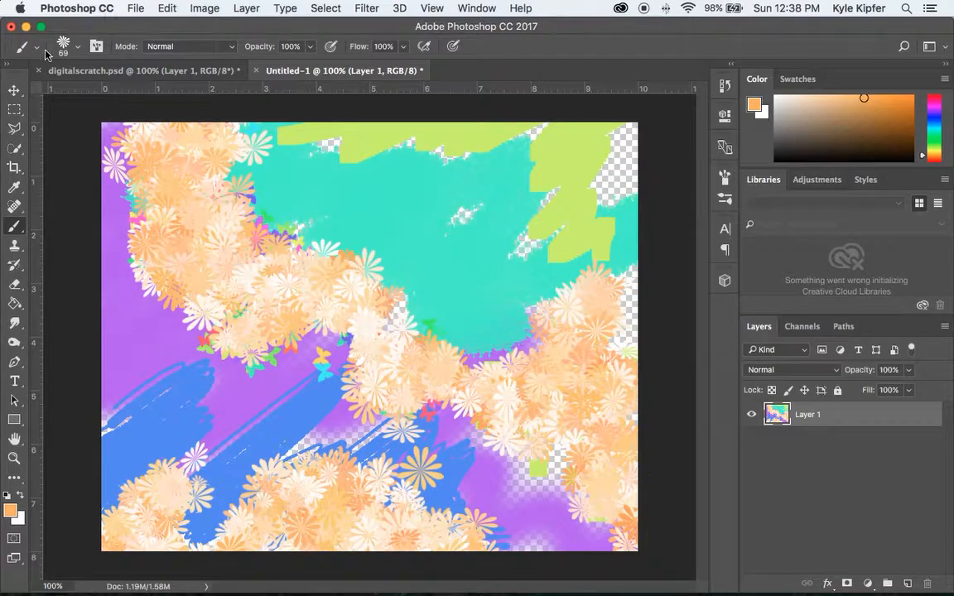
# Step: Replace the current brushes with the Dry Media Brushes set and pick the 63 px textured brush
pyautogui.click(80, 49)
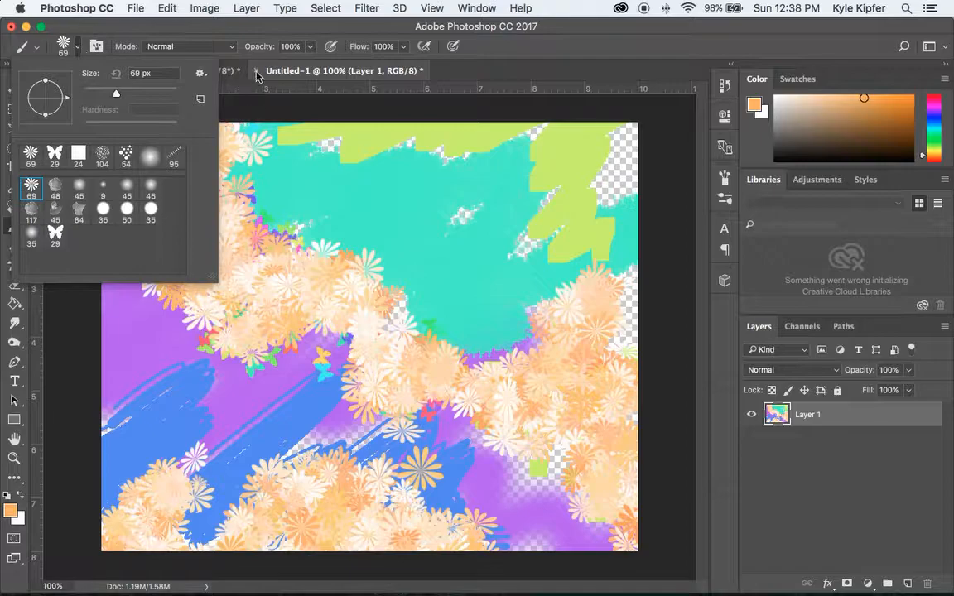
pyautogui.click(199, 73)
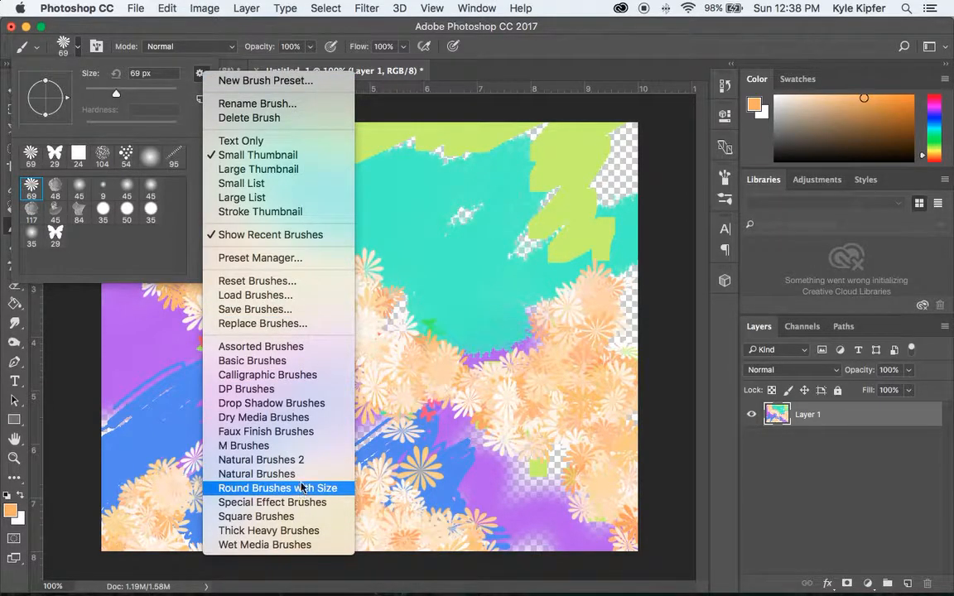
pyautogui.click(303, 418)
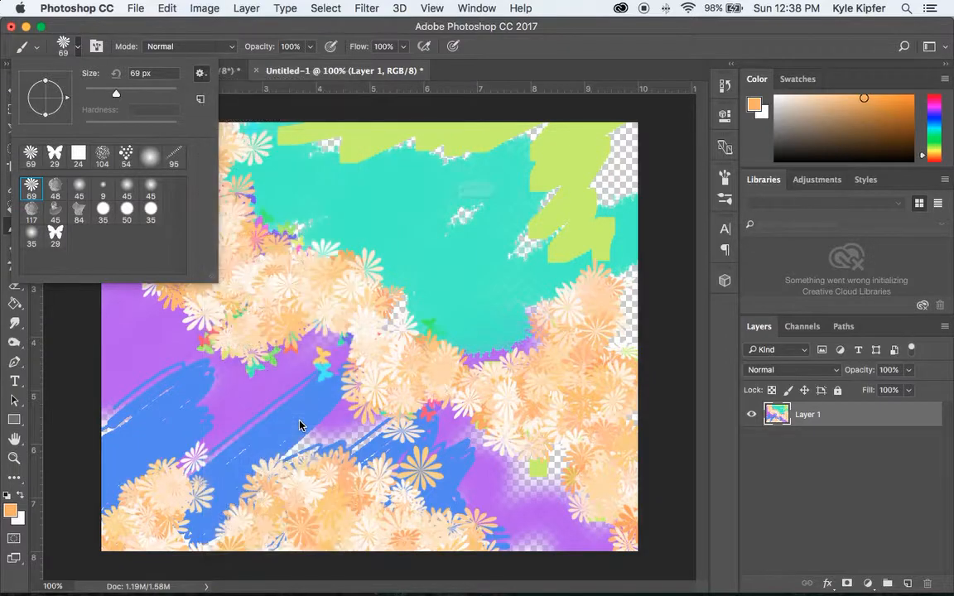
pyautogui.click(593, 222)
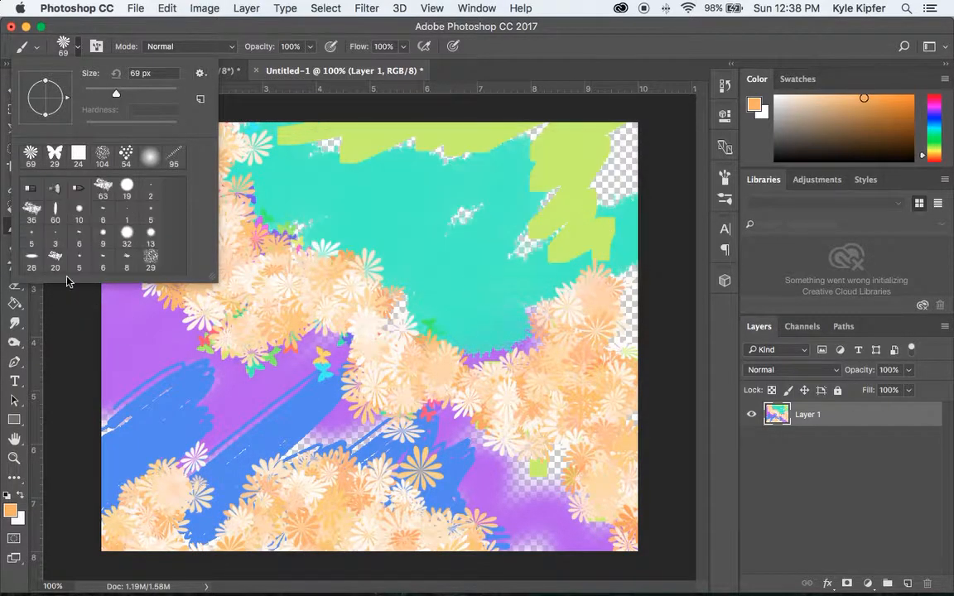
pyautogui.click(113, 193)
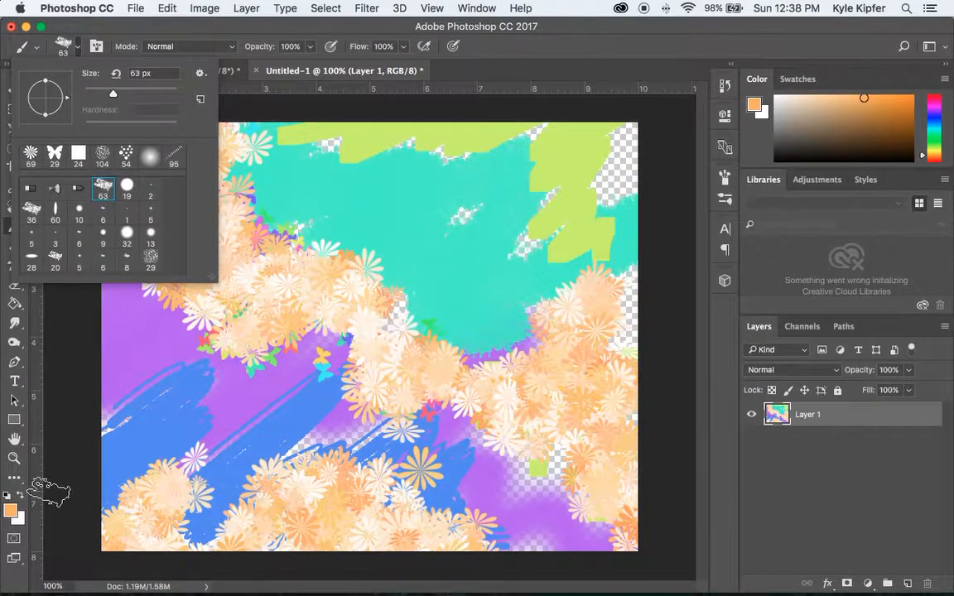
# Step: Set the foreground color to a saturated hot pink and paint rough strokes across the upper-right part of the canvas
pyautogui.click(10, 512)
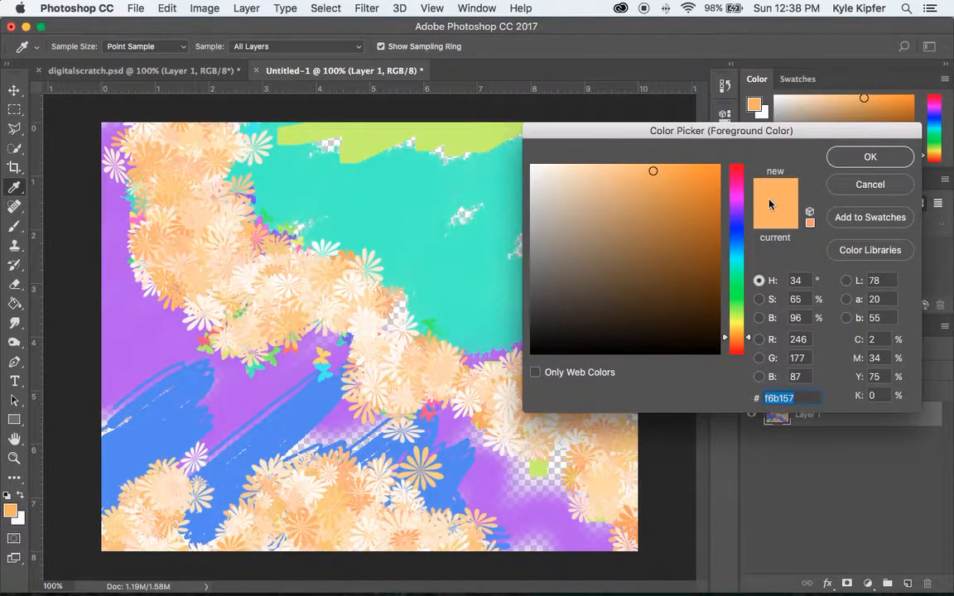
pyautogui.click(738, 178)
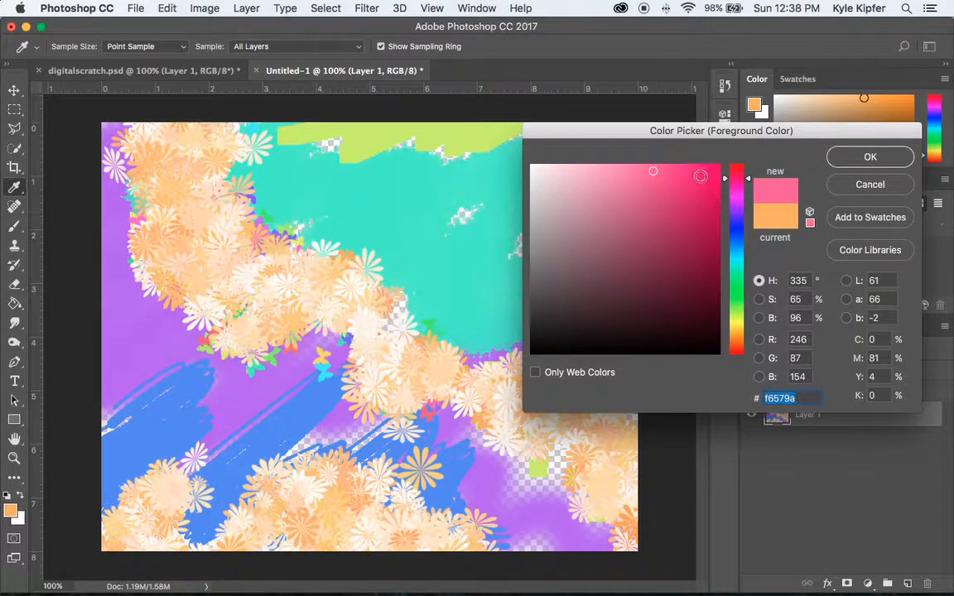
pyautogui.click(708, 172)
pyautogui.click(875, 156)
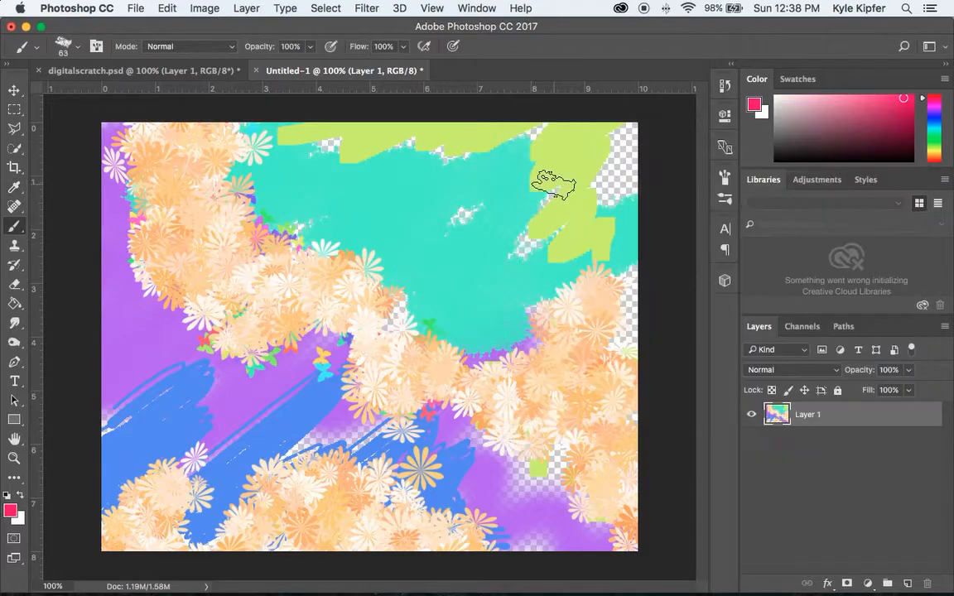
pyautogui.moveTo(639, 132)
pyautogui.mouseDown()
pyautogui.moveTo(636, 192)
pyautogui.moveTo(551, 228)
pyautogui.mouseUp()
pyautogui.moveTo(524, 264)
pyautogui.mouseDown()
pyautogui.moveTo(594, 269)
pyautogui.moveTo(615, 341)
pyautogui.moveTo(658, 257)
pyautogui.moveTo(596, 232)
pyautogui.mouseUp()
pyautogui.moveTo(289, 126)
pyautogui.mouseDown()
pyautogui.moveTo(343, 145)
pyautogui.moveTo(390, 137)
pyautogui.moveTo(429, 154)
pyautogui.moveTo(526, 133)
pyautogui.moveTo(488, 166)
pyautogui.moveTo(502, 229)
pyautogui.moveTo(352, 204)
pyautogui.moveTo(399, 224)
pyautogui.mouseUp()
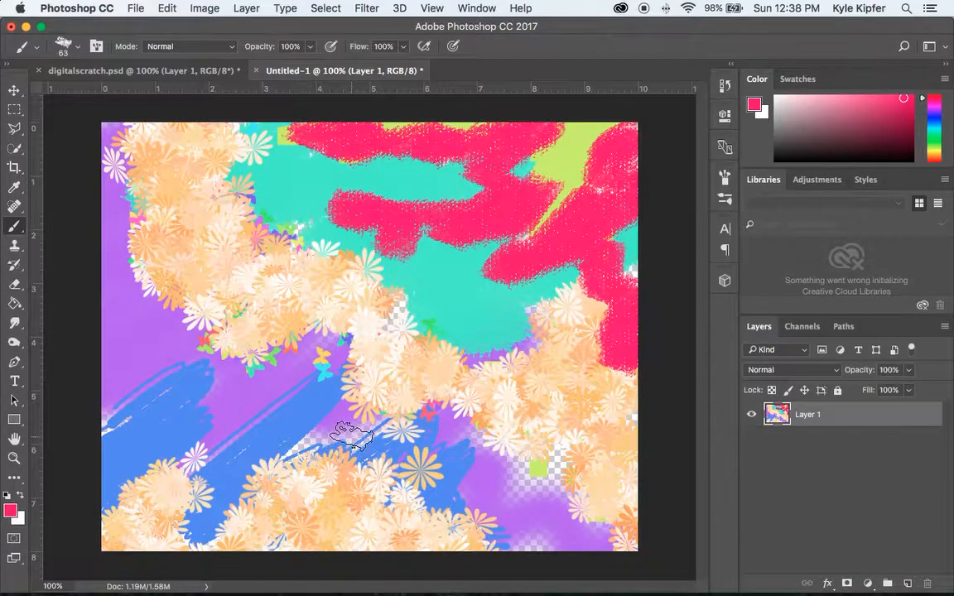
# Step: Paint rough pink strokes across the lower-left and lower-right areas, with dabs along the canvas's bottom edge
pyautogui.moveTo(375, 437)
pyautogui.mouseDown()
pyautogui.moveTo(330, 426)
pyautogui.moveTo(224, 425)
pyautogui.moveTo(117, 441)
pyautogui.moveTo(104, 404)
pyautogui.mouseUp()
pyautogui.moveTo(507, 449)
pyautogui.mouseDown()
pyautogui.moveTo(575, 453)
pyautogui.moveTo(546, 499)
pyautogui.moveTo(622, 512)
pyautogui.moveTo(531, 542)
pyautogui.moveTo(540, 517)
pyautogui.moveTo(409, 540)
pyautogui.moveTo(276, 540)
pyautogui.mouseUp()
pyautogui.click(276, 540)
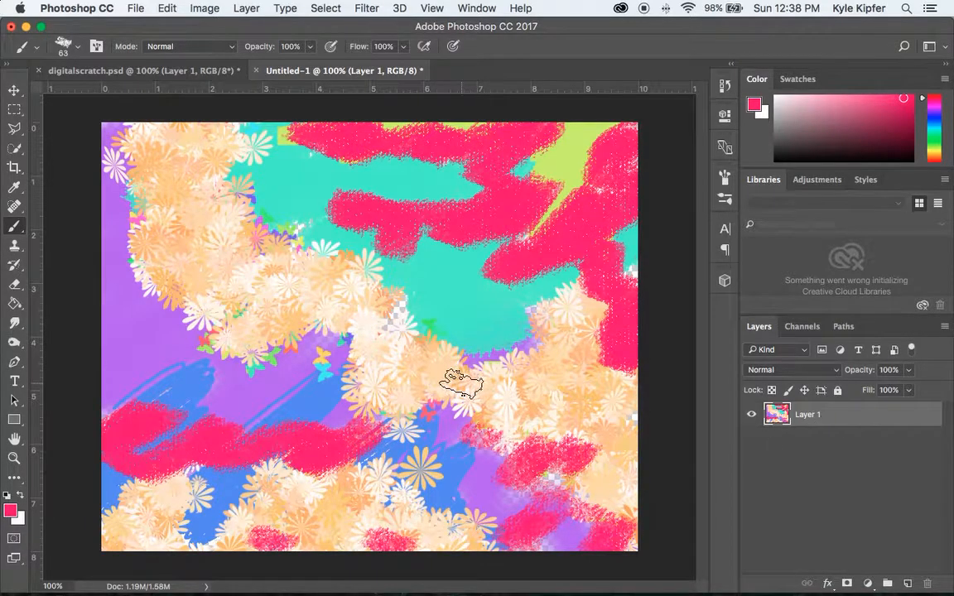
# Step: Add a new layer above the painted layer and fill it with the default black using the Paint Bucket
pyautogui.click(908, 585)
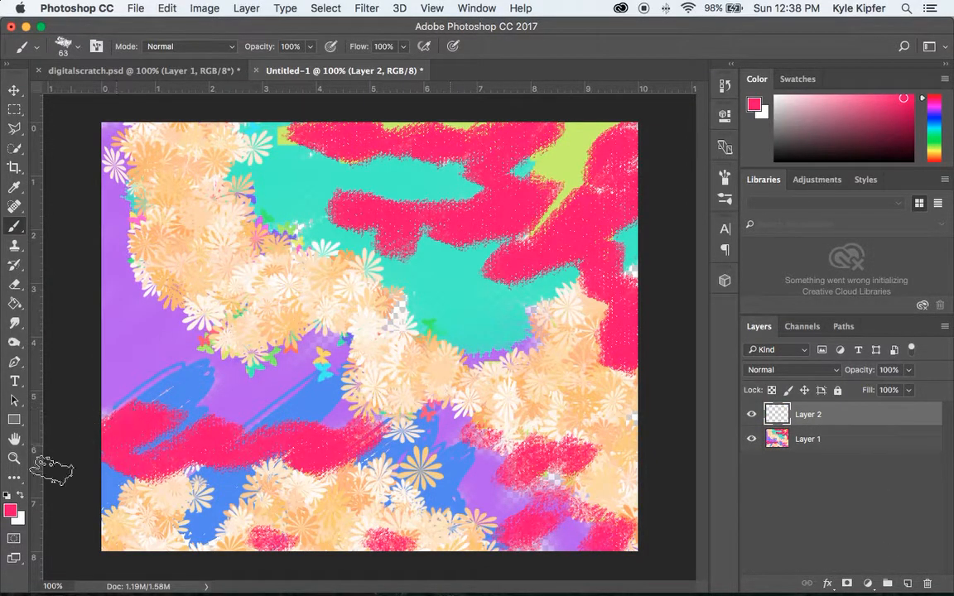
pyautogui.click(6, 498)
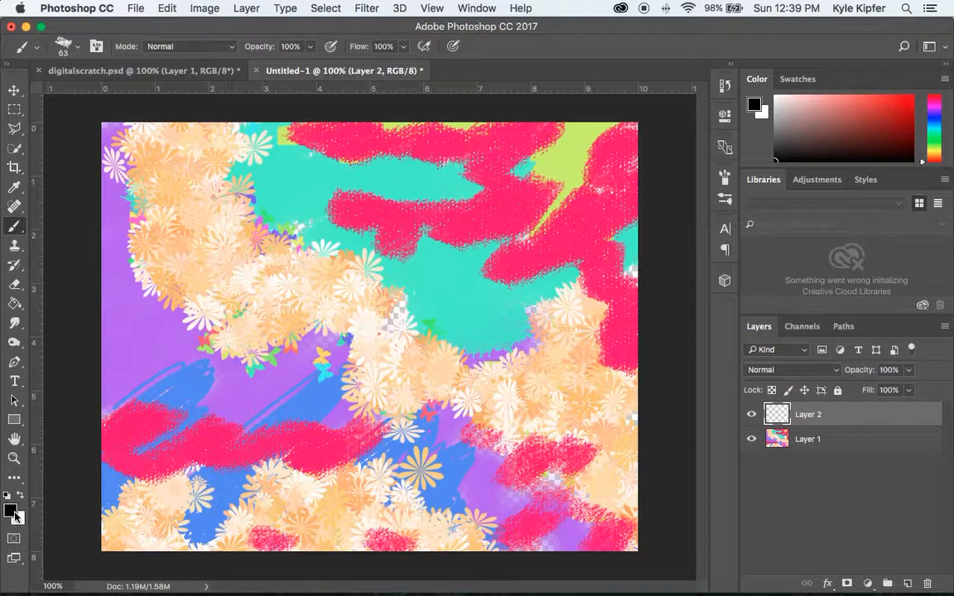
pyautogui.click(14, 307)
pyautogui.click(287, 271)
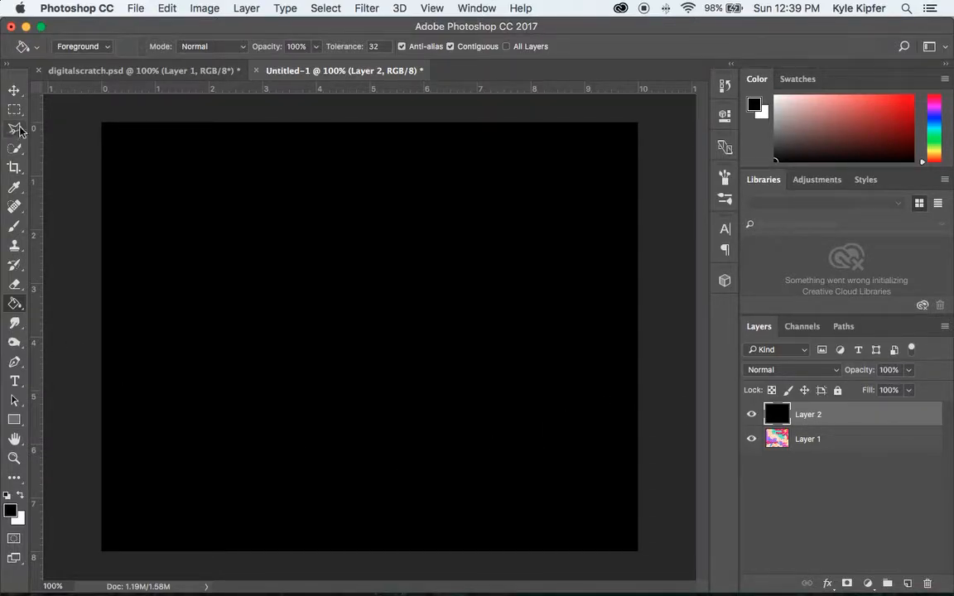
# Step: Draw a large curved freehand Lasso selection in the upper middle-right of the black layer, using New Selection mode
pyautogui.moveTo(19, 129); pyautogui.dragTo(83, 131)
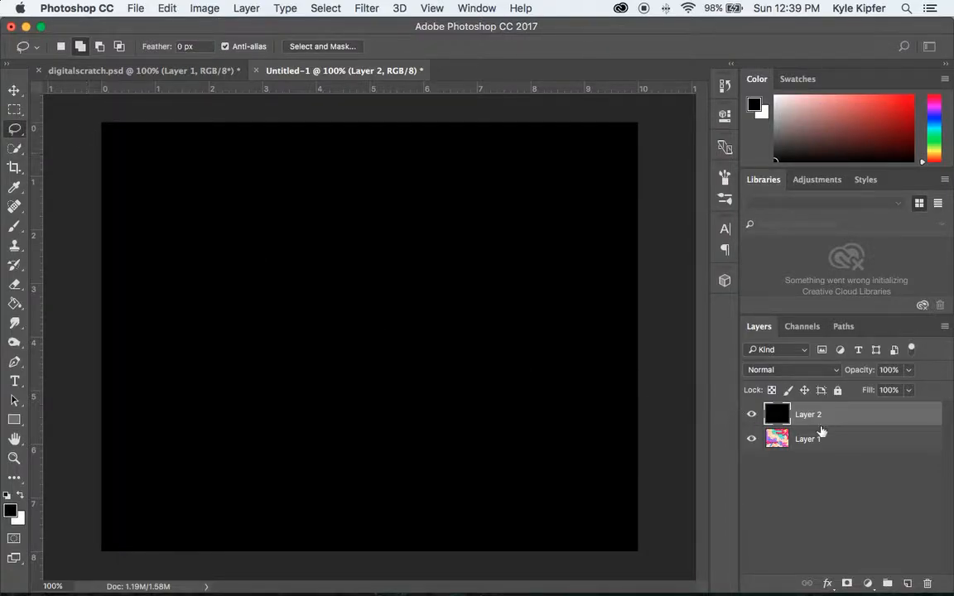
pyautogui.click(15, 130)
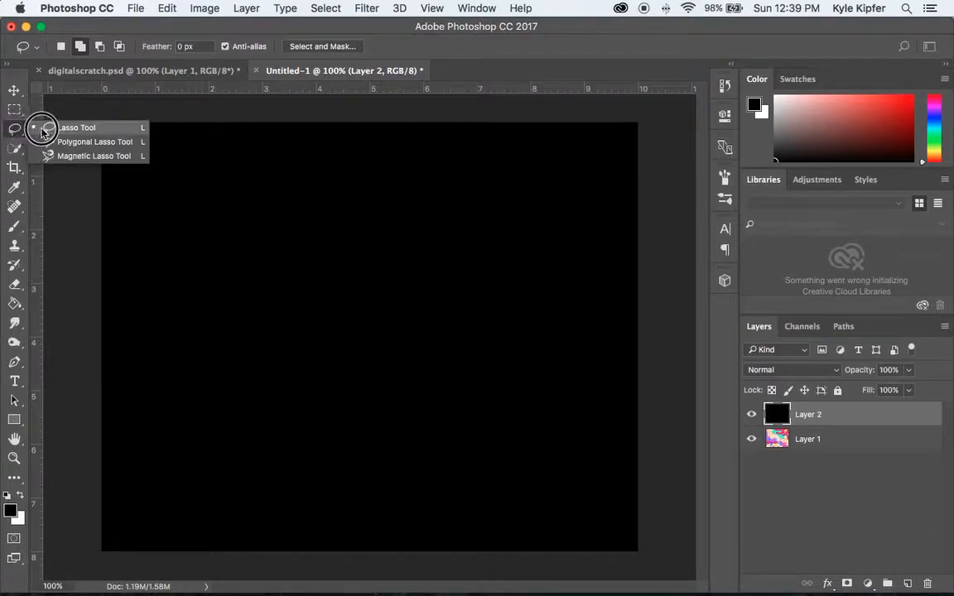
pyautogui.click(50, 128)
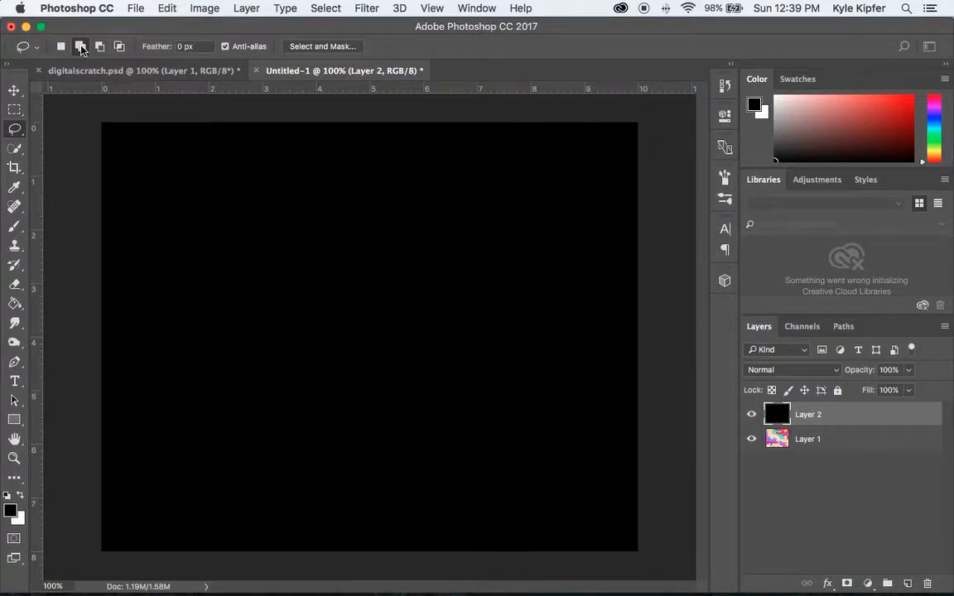
pyautogui.click(60, 47)
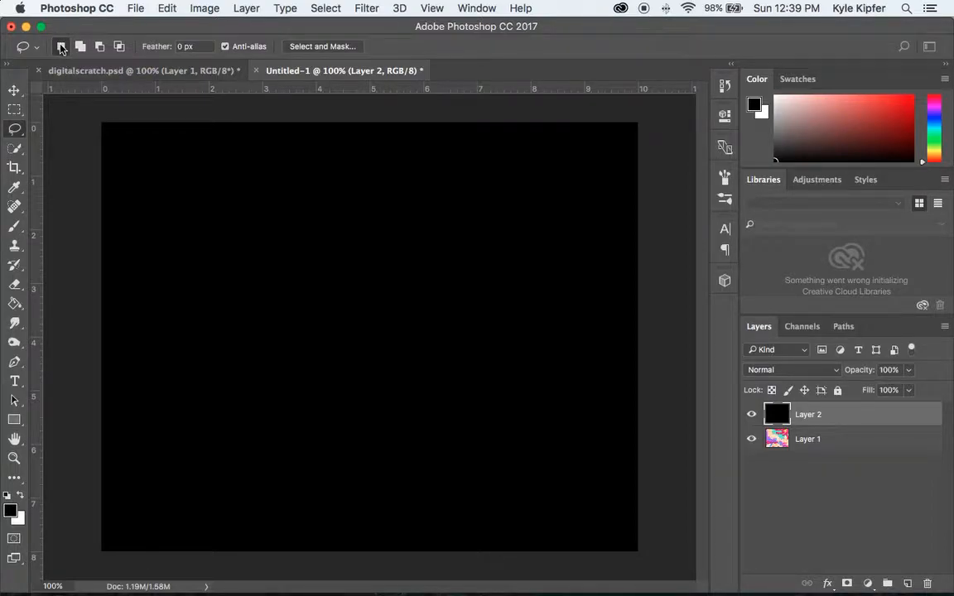
pyautogui.moveTo(263, 165)
pyautogui.mouseDown()
pyautogui.moveTo(186, 162)
pyautogui.moveTo(188, 333)
pyautogui.moveTo(326, 230)
pyautogui.moveTo(257, 162)
pyautogui.moveTo(187, 153)
pyautogui.mouseUp()
pyautogui.click(472, 172)
pyautogui.moveTo(473, 172)
pyautogui.mouseDown()
pyautogui.moveTo(360, 182)
pyautogui.moveTo(481, 321)
pyautogui.moveTo(555, 264)
pyautogui.moveTo(454, 160)
pyautogui.mouseUp()
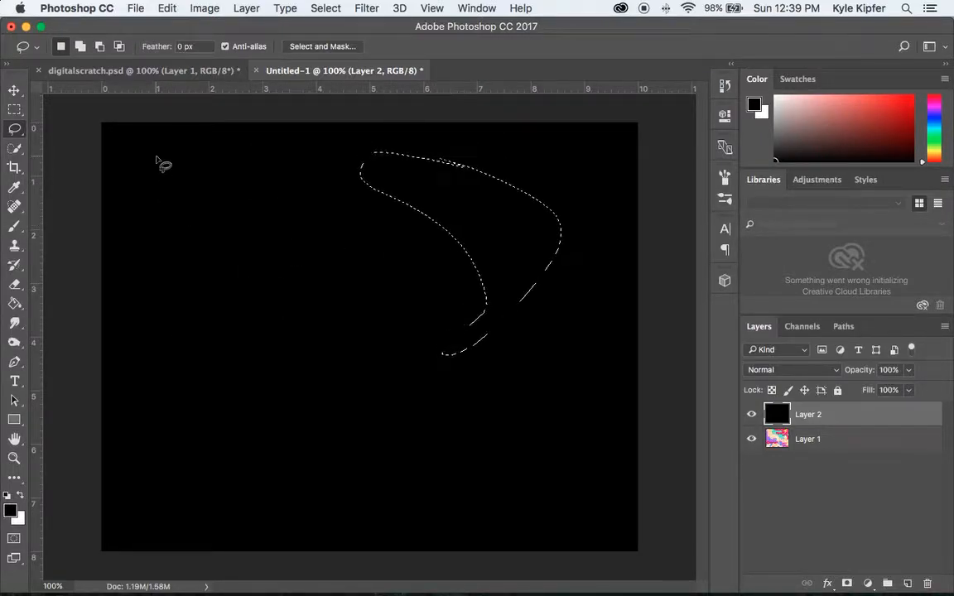
# Step: Switch the Lasso to Add to Selection and outline more curved, tapering shapes across the rest of the canvas
pyautogui.click(80, 47)
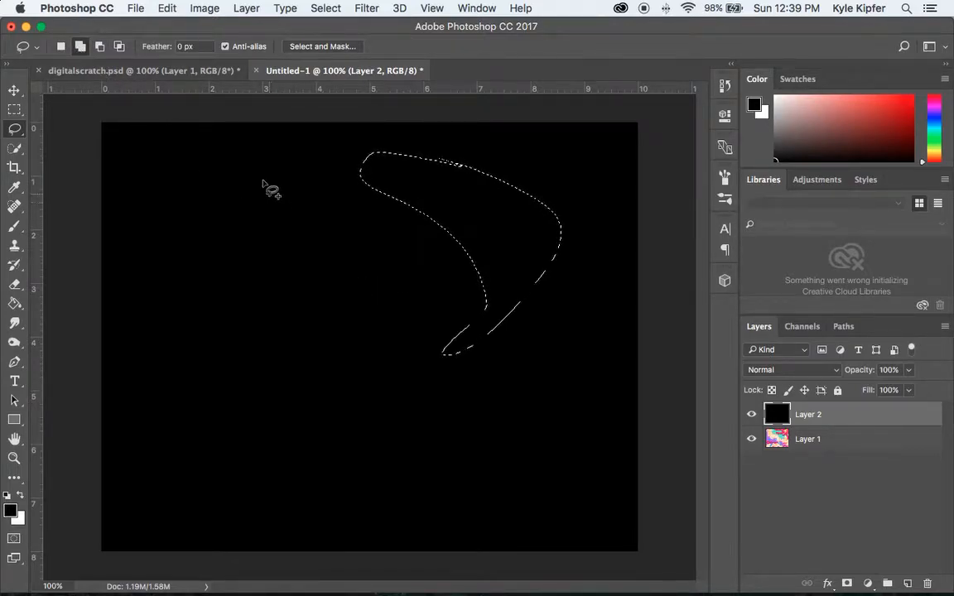
pyautogui.moveTo(266, 155)
pyautogui.mouseDown()
pyautogui.moveTo(184, 195)
pyautogui.moveTo(295, 178)
pyautogui.moveTo(282, 166)
pyautogui.mouseUp()
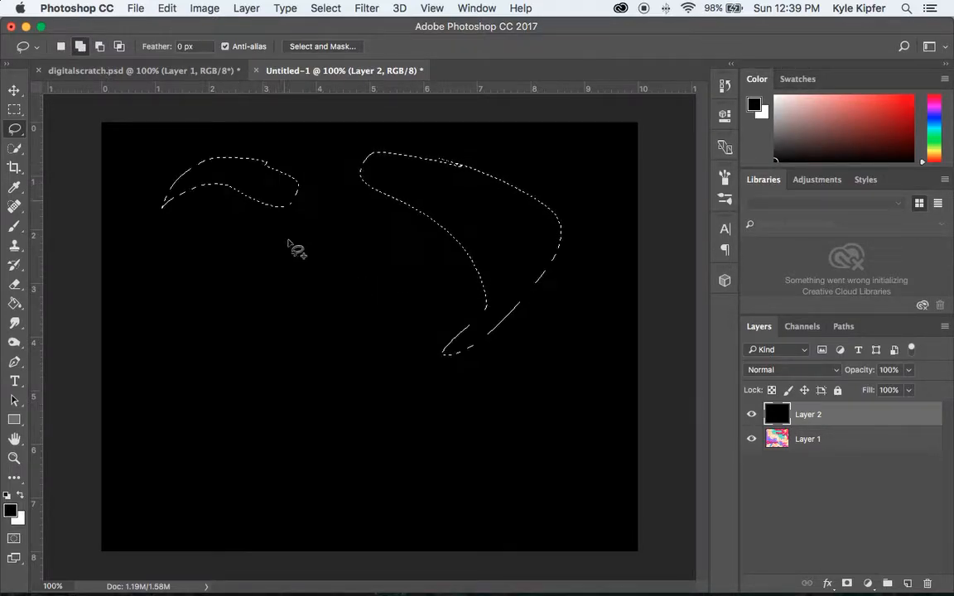
pyautogui.moveTo(224, 277)
pyautogui.mouseDown()
pyautogui.moveTo(221, 453)
pyautogui.moveTo(126, 509)
pyautogui.moveTo(268, 484)
pyautogui.moveTo(255, 325)
pyautogui.moveTo(226, 271)
pyautogui.mouseUp()
pyautogui.moveTo(404, 263)
pyautogui.mouseDown()
pyautogui.moveTo(383, 248)
pyautogui.moveTo(304, 286)
pyautogui.moveTo(403, 404)
pyautogui.moveTo(490, 481)
pyautogui.moveTo(593, 362)
pyautogui.moveTo(585, 247)
pyautogui.moveTo(550, 346)
pyautogui.moveTo(481, 400)
pyautogui.moveTo(427, 367)
pyautogui.moveTo(389, 311)
pyautogui.moveTo(444, 300)
pyautogui.moveTo(420, 271)
pyautogui.mouseUp()
pyautogui.moveTo(288, 233)
pyautogui.mouseDown()
pyautogui.moveTo(192, 220)
pyautogui.moveTo(119, 307)
pyautogui.moveTo(207, 249)
pyautogui.moveTo(307, 240)
pyautogui.mouseUp()
pyautogui.moveTo(324, 152)
pyautogui.mouseDown()
pyautogui.moveTo(324, 211)
pyautogui.moveTo(358, 232)
pyautogui.moveTo(342, 184)
pyautogui.mouseUp()
pyautogui.moveTo(591, 170)
pyautogui.mouseDown()
pyautogui.moveTo(512, 155)
pyautogui.moveTo(586, 213)
pyautogui.moveTo(619, 267)
pyautogui.moveTo(615, 192)
pyautogui.moveTo(590, 165)
pyautogui.mouseUp()
pyautogui.moveTo(586, 425)
pyautogui.mouseDown()
pyautogui.moveTo(515, 555)
pyautogui.moveTo(559, 548)
pyautogui.moveTo(588, 426)
pyautogui.mouseUp()
pyautogui.moveTo(470, 521)
pyautogui.mouseDown()
pyautogui.moveTo(416, 460)
pyautogui.moveTo(416, 502)
pyautogui.moveTo(479, 533)
pyautogui.moveTo(530, 490)
pyautogui.mouseUp()
pyautogui.moveTo(346, 431)
pyautogui.mouseDown()
pyautogui.moveTo(338, 536)
pyautogui.moveTo(283, 550)
pyautogui.moveTo(376, 484)
pyautogui.moveTo(353, 434)
pyautogui.mouseUp()
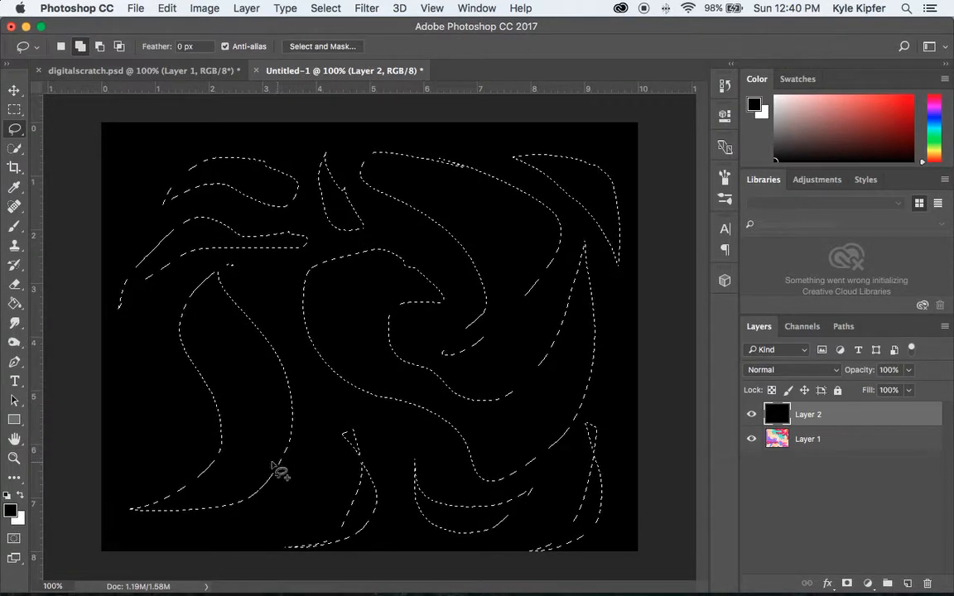
# Step: Subtract freehand pieces from the large curved selection at the canvas's lower left and from the central shape's lower-left edge
pyautogui.click(100, 47)
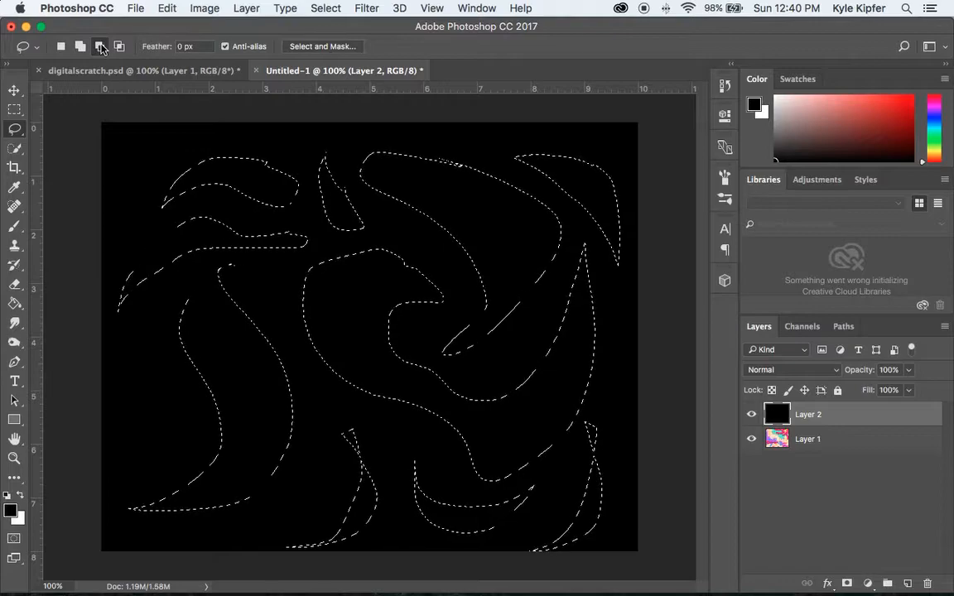
pyautogui.moveTo(257, 421)
pyautogui.mouseDown()
pyautogui.moveTo(191, 441)
pyautogui.moveTo(151, 405)
pyautogui.moveTo(155, 323)
pyautogui.mouseUp()
pyautogui.moveTo(234, 390)
pyautogui.mouseDown()
pyautogui.moveTo(242, 466)
pyautogui.moveTo(189, 445)
pyautogui.moveTo(199, 405)
pyautogui.moveTo(243, 410)
pyautogui.mouseUp()
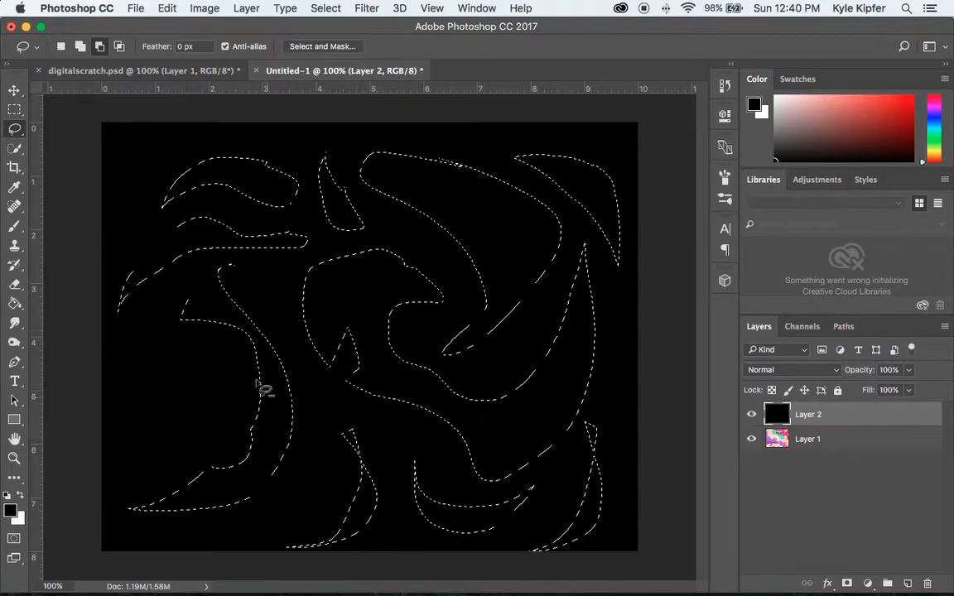
# Step: Add more freehand shapes to the selection at the left, centre, right edge and upper-left corner of the canvas
pyautogui.click(86, 46)
pyautogui.moveTo(153, 328)
pyautogui.mouseDown()
pyautogui.moveTo(144, 444)
pyautogui.moveTo(219, 416)
pyautogui.moveTo(254, 357)
pyautogui.mouseUp()
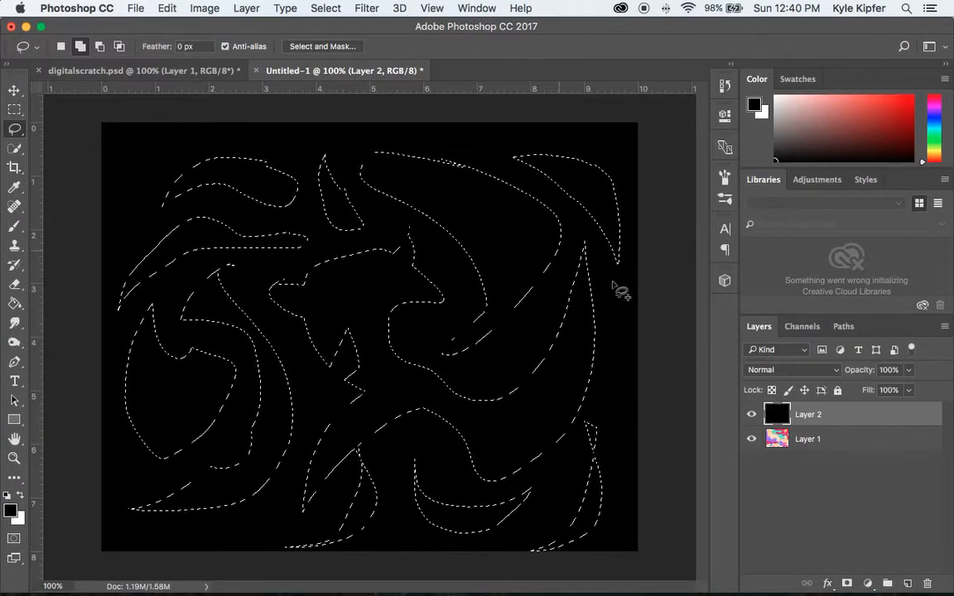
pyautogui.moveTo(568, 408)
pyautogui.mouseDown()
pyautogui.moveTo(690, 365)
pyautogui.moveTo(653, 313)
pyautogui.mouseUp()
pyautogui.moveTo(89, 174)
pyautogui.mouseDown()
pyautogui.moveTo(98, 140)
pyautogui.moveTo(93, 170)
pyautogui.mouseUp()
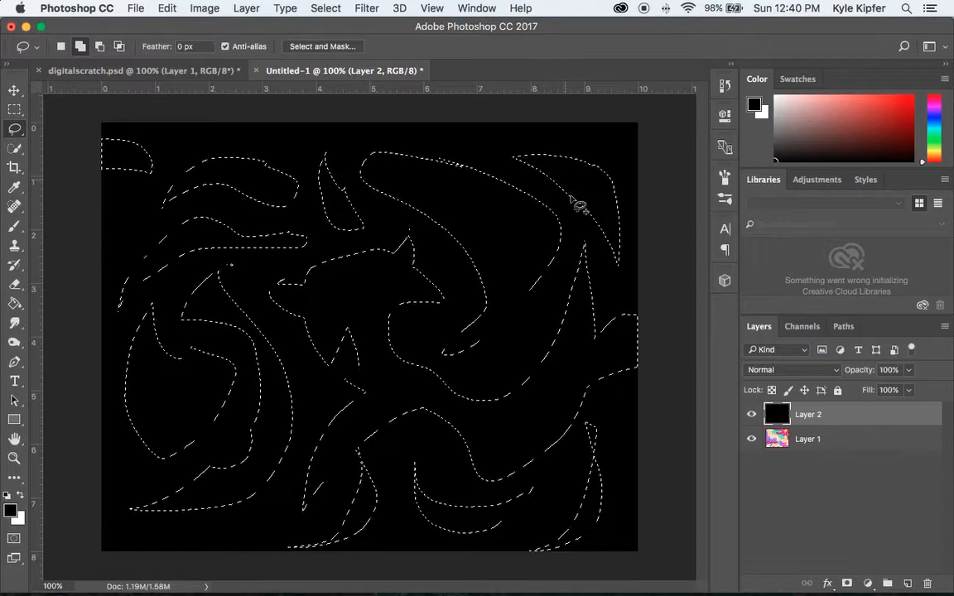
# Step: Delete the selected areas from the black layer to reveal the colors beneath, and deselect
pyautogui.press('Delete')
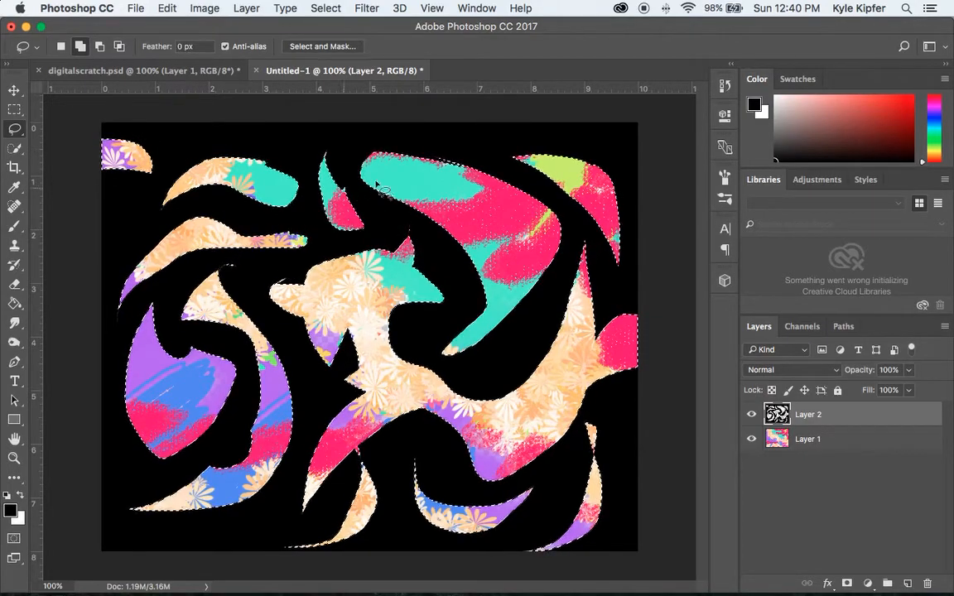
pyautogui.click(167, 8)
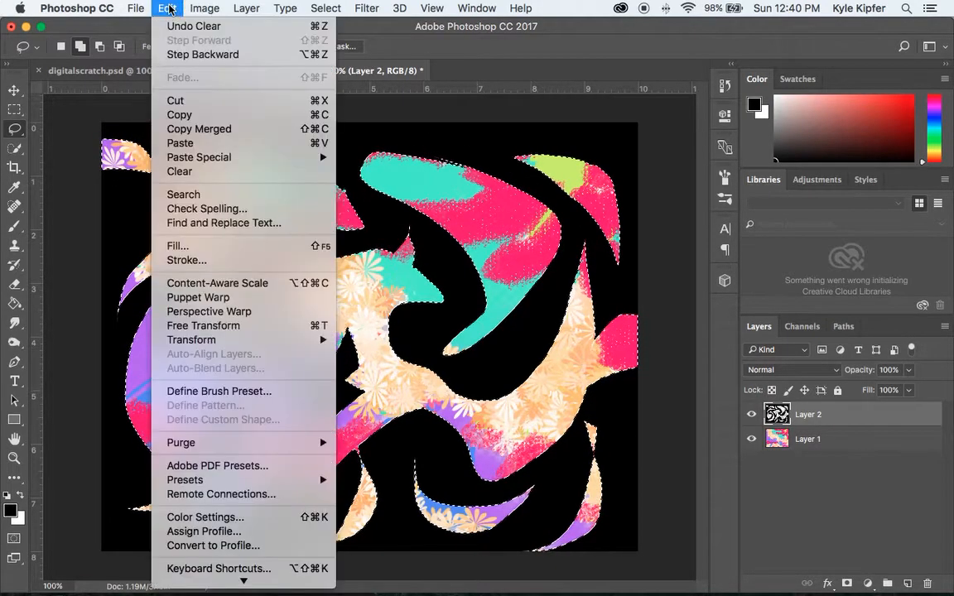
pyautogui.click(325, 7)
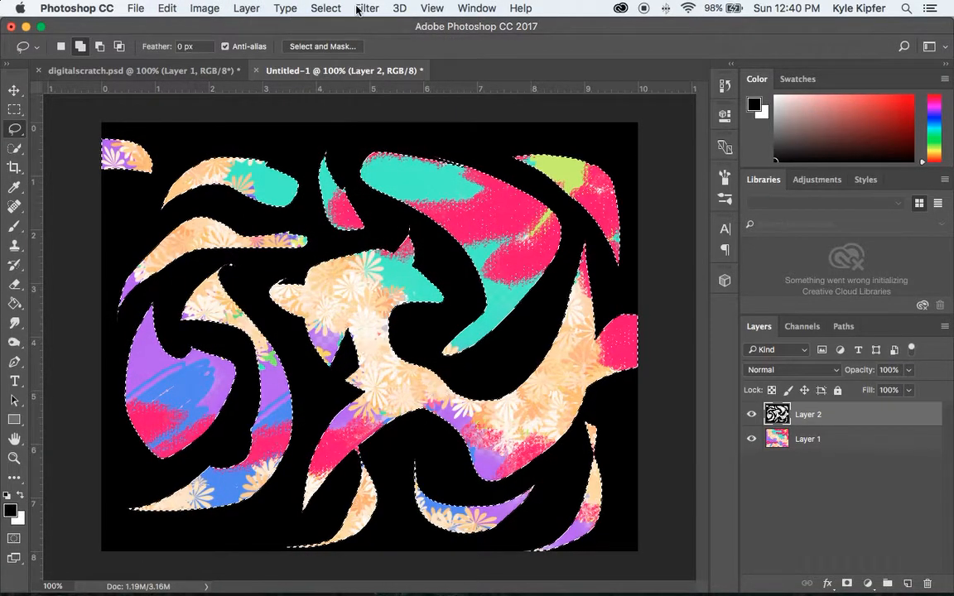
pyautogui.click(327, 8)
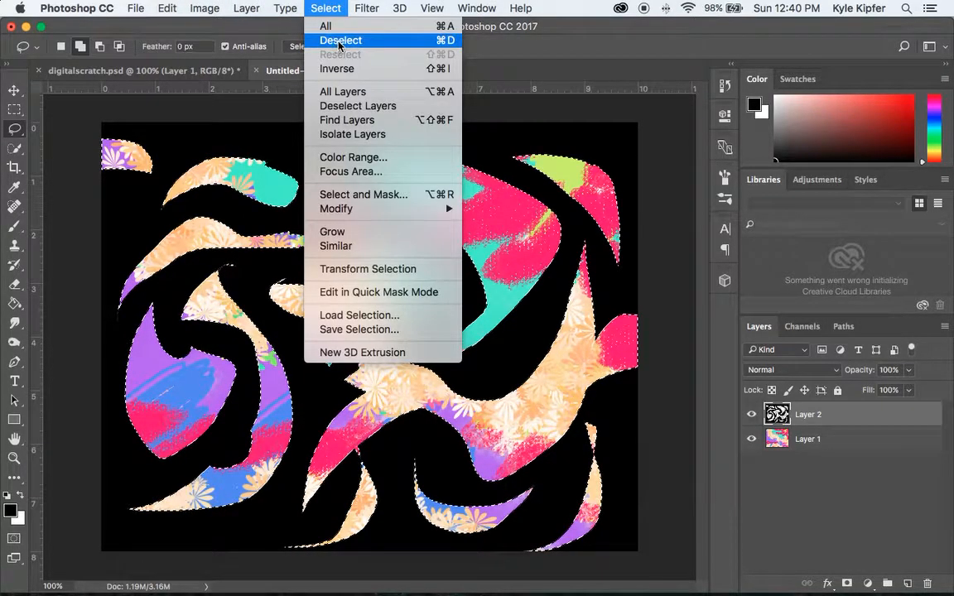
pyautogui.click(339, 41)
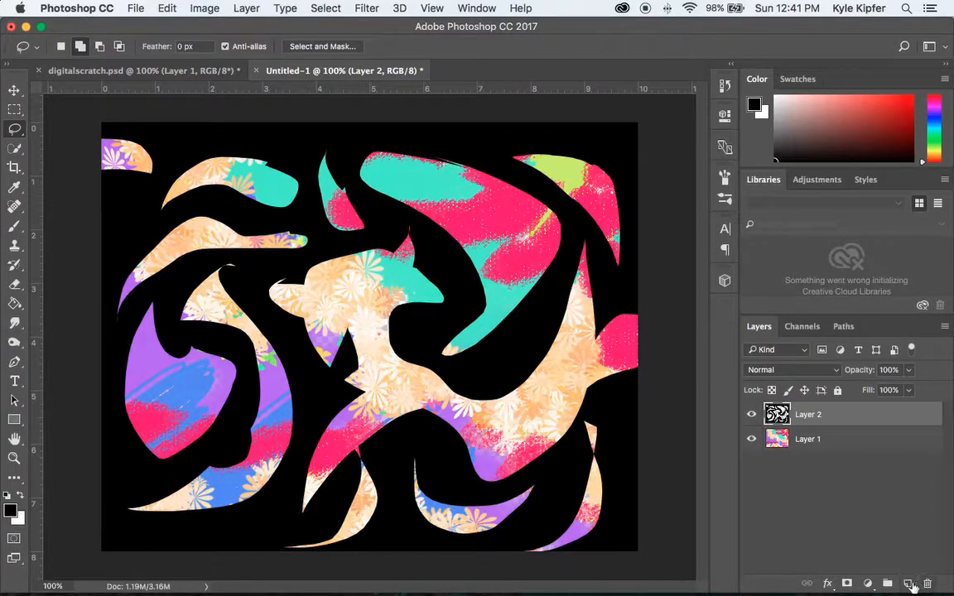
# Step: Add a new layer on top and replace the current brushes with Faux Finish Brushes, picking the 119 px grid brush
pyautogui.click(909, 584)
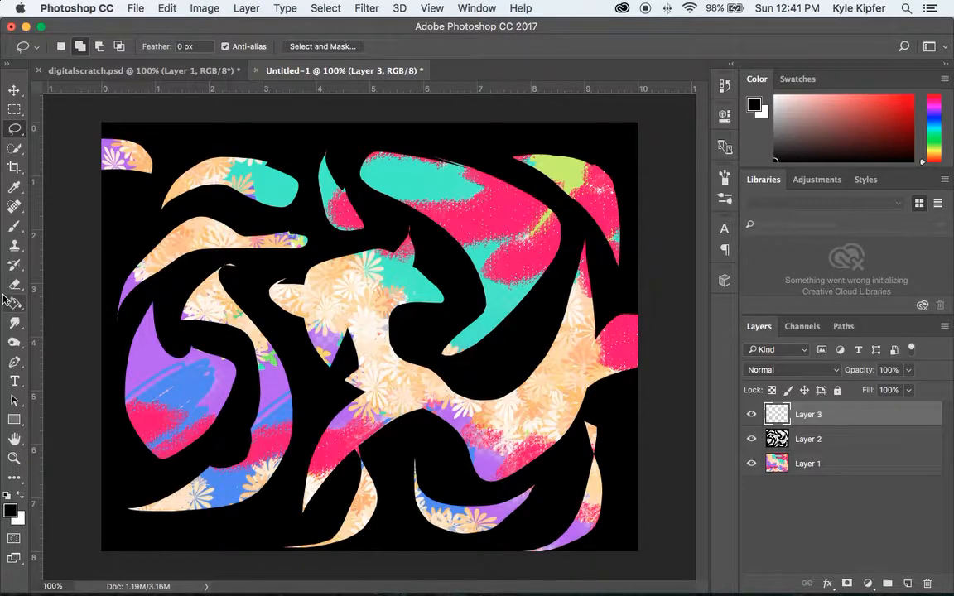
pyautogui.click(16, 228)
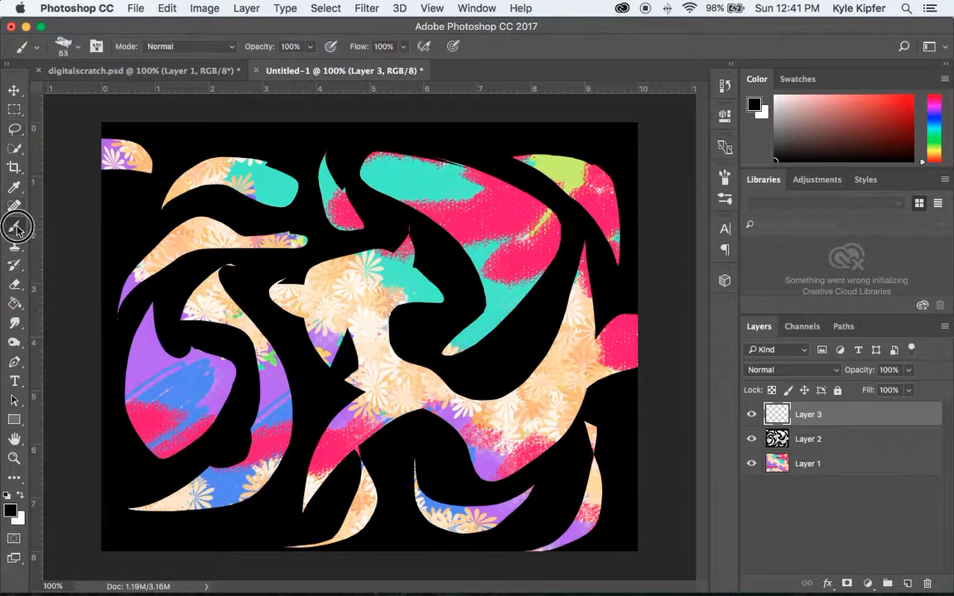
pyautogui.click(79, 47)
pyautogui.click(200, 73)
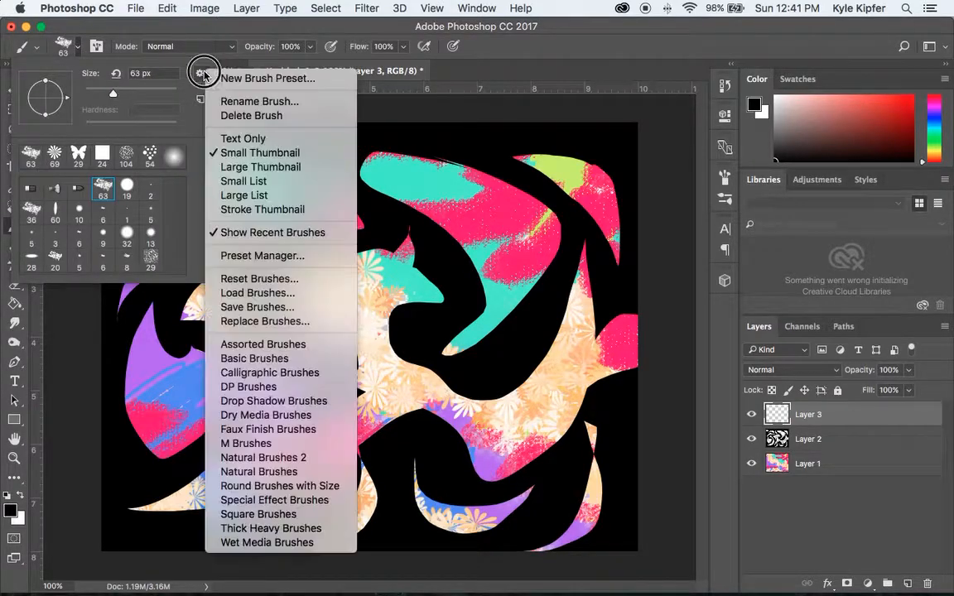
pyautogui.click(282, 429)
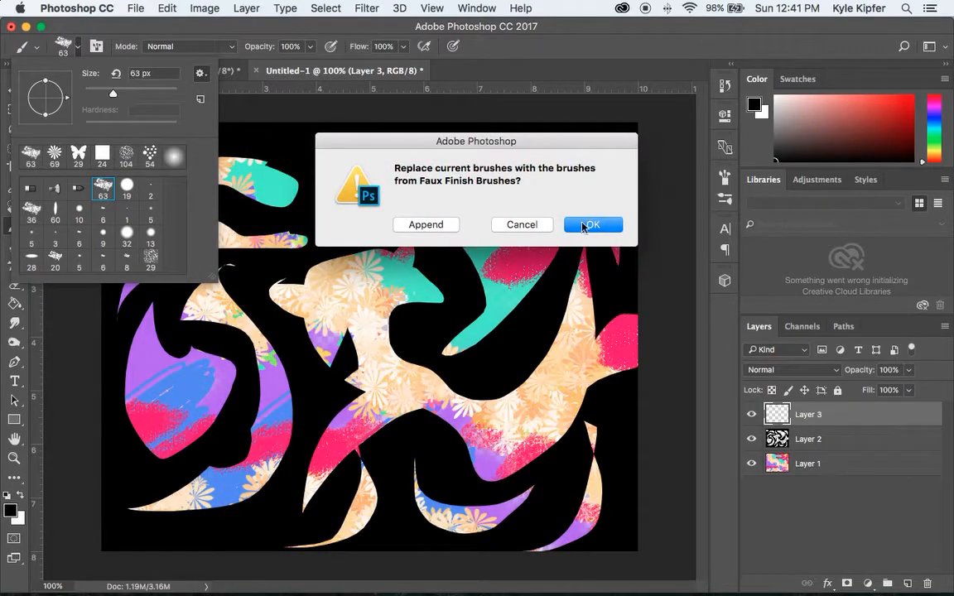
pyautogui.click(584, 226)
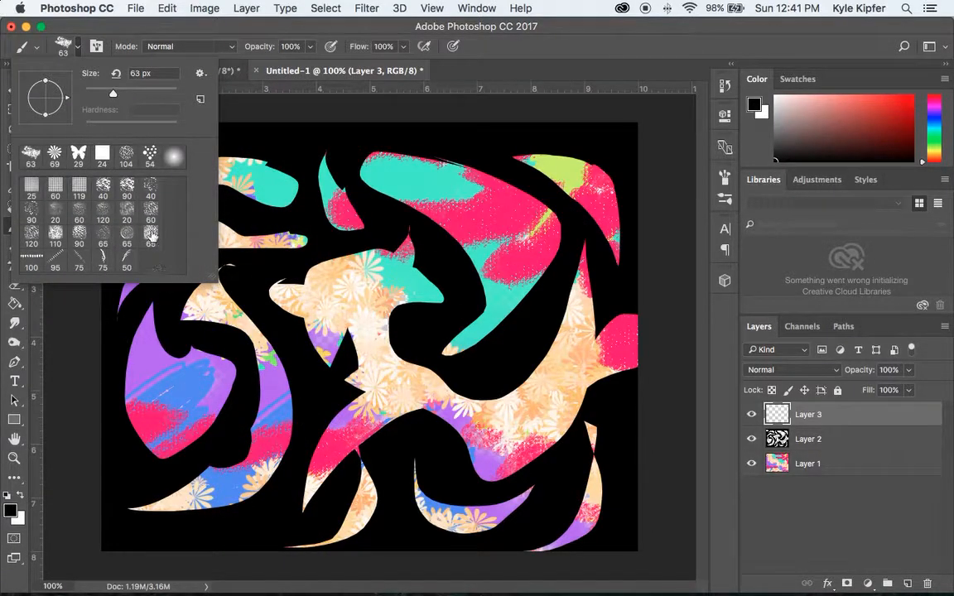
pyautogui.click(79, 187)
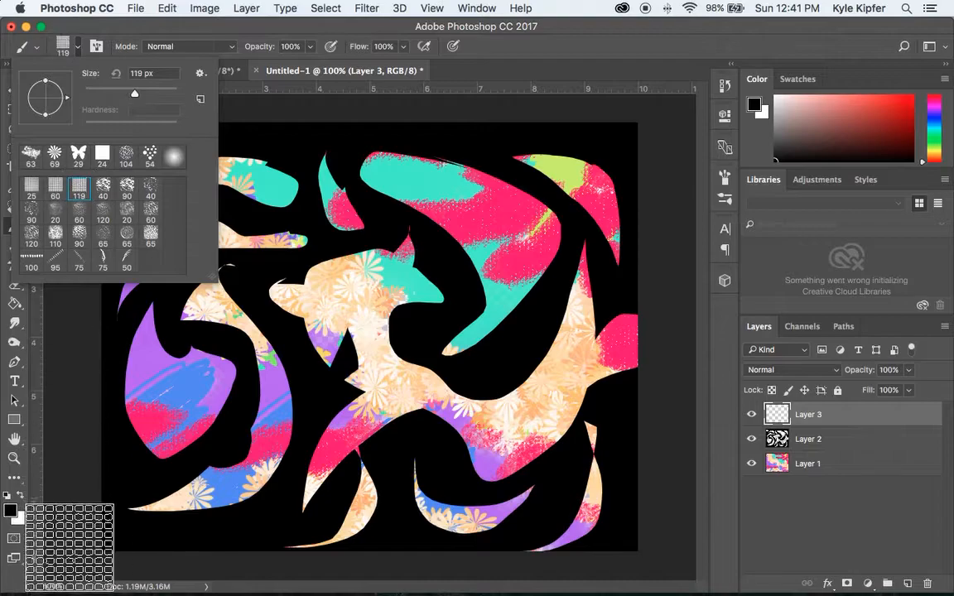
# Step: Set the foreground color to bright green 3afb06 and paint the grid texture over the left half of the canvas
pyautogui.click(13, 510)
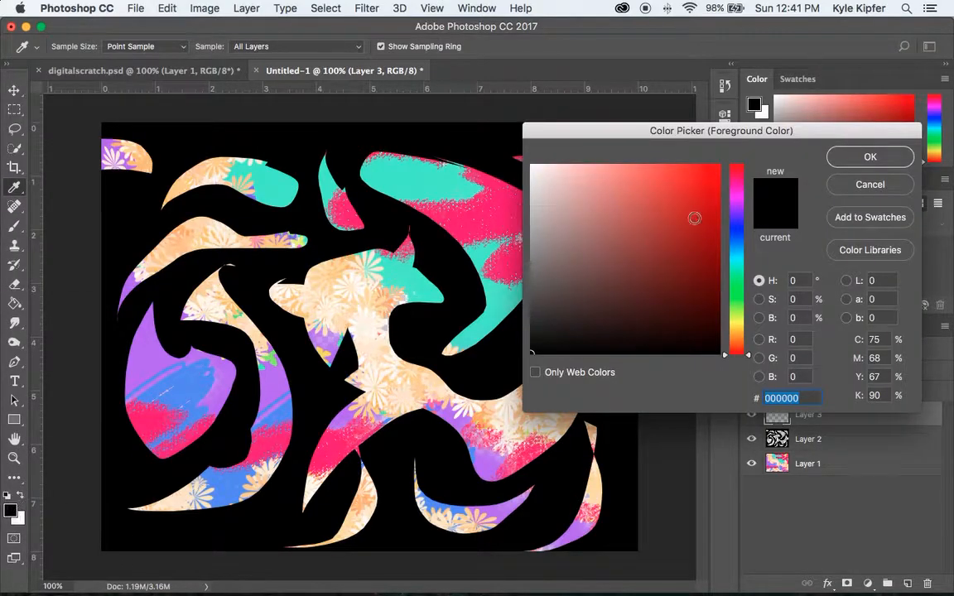
pyautogui.click(738, 299)
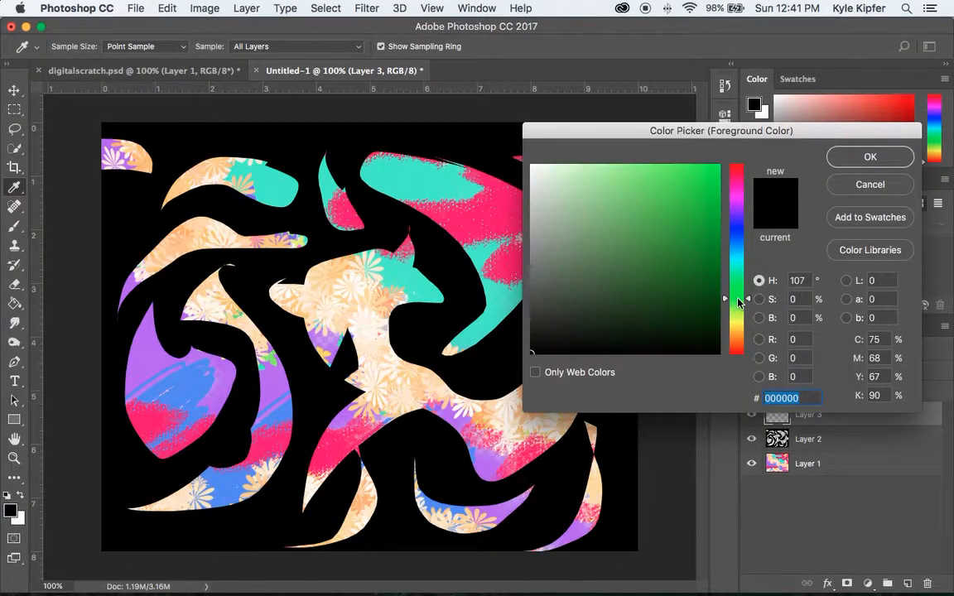
pyautogui.click(699, 174)
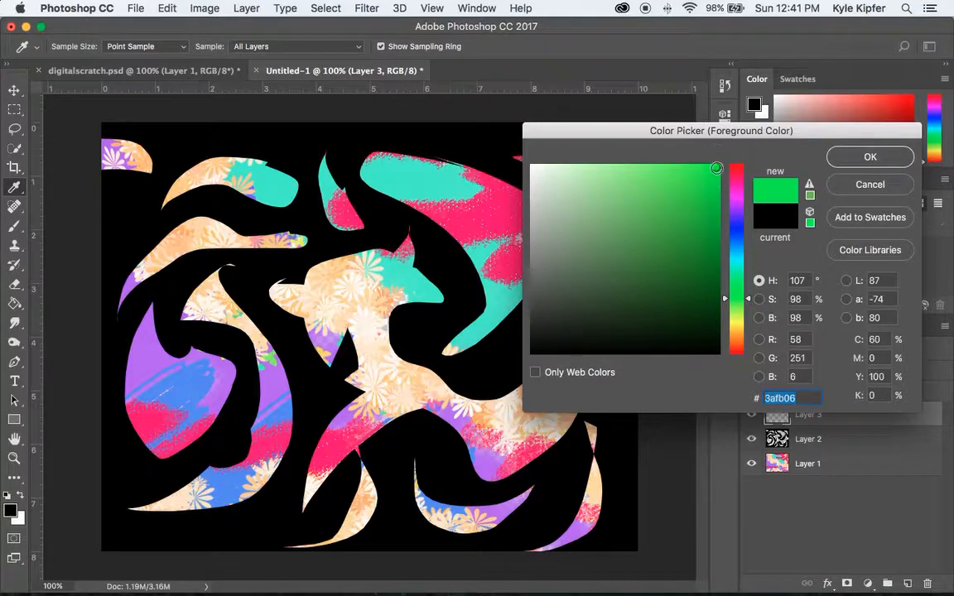
pyautogui.click(870, 157)
pyautogui.moveTo(149, 159)
pyautogui.mouseDown()
pyautogui.moveTo(251, 171)
pyautogui.moveTo(384, 213)
pyautogui.moveTo(144, 497)
pyautogui.moveTo(190, 454)
pyautogui.mouseUp()
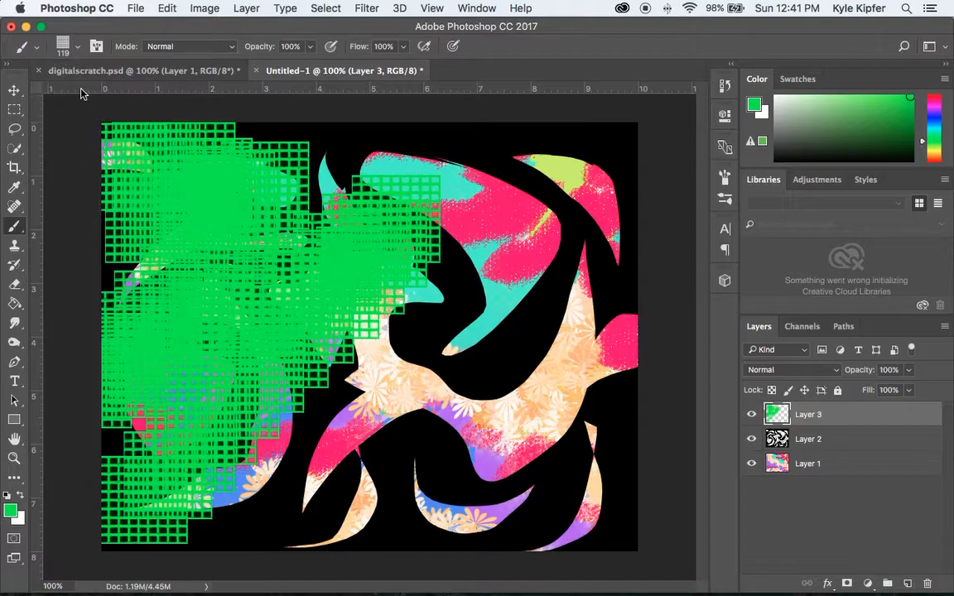
# Step: Replace the current brushes with the Drop Shadow Brushes set and pick the 43 px soft square brush
pyautogui.click(77, 46)
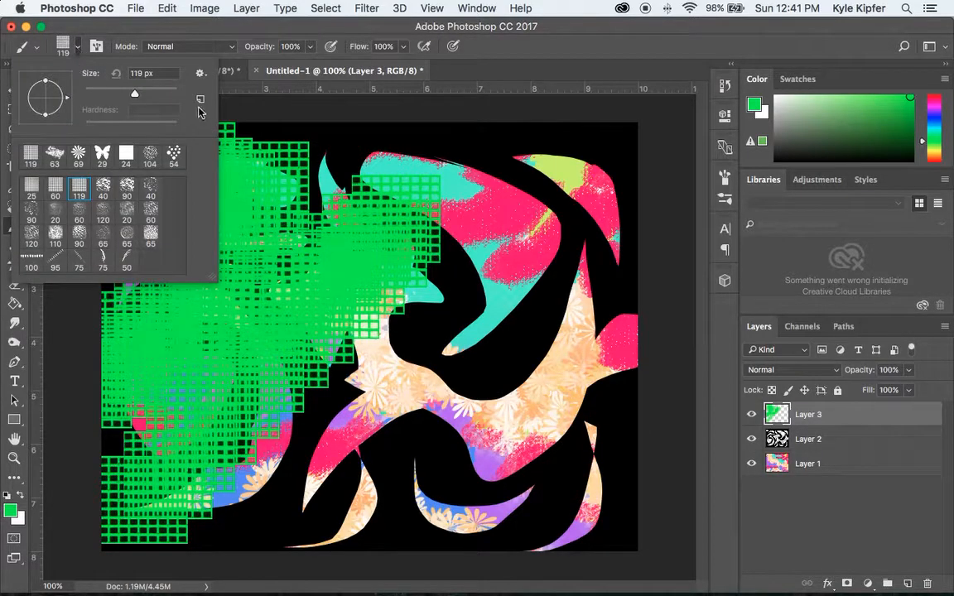
pyautogui.click(199, 73)
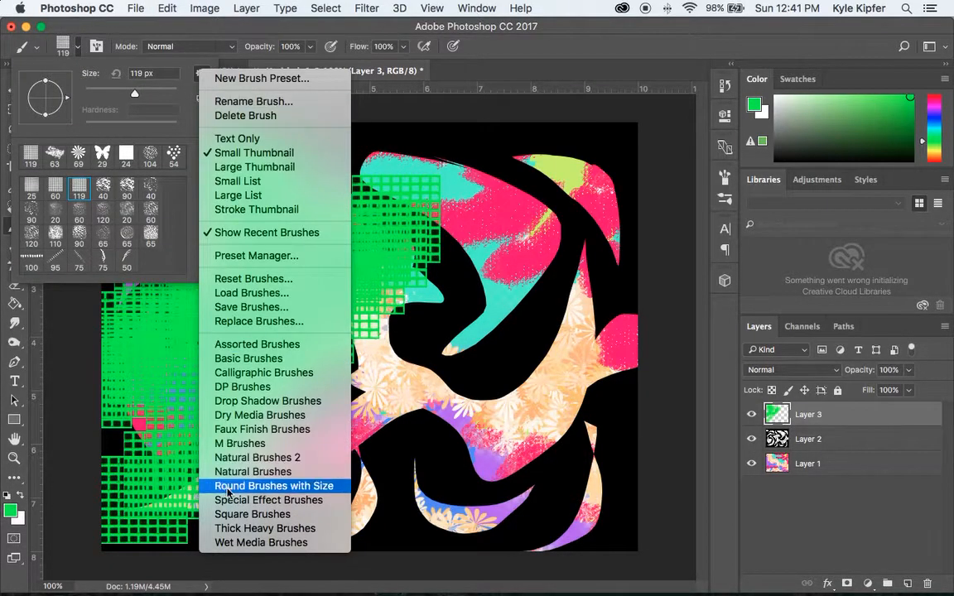
pyautogui.click(263, 401)
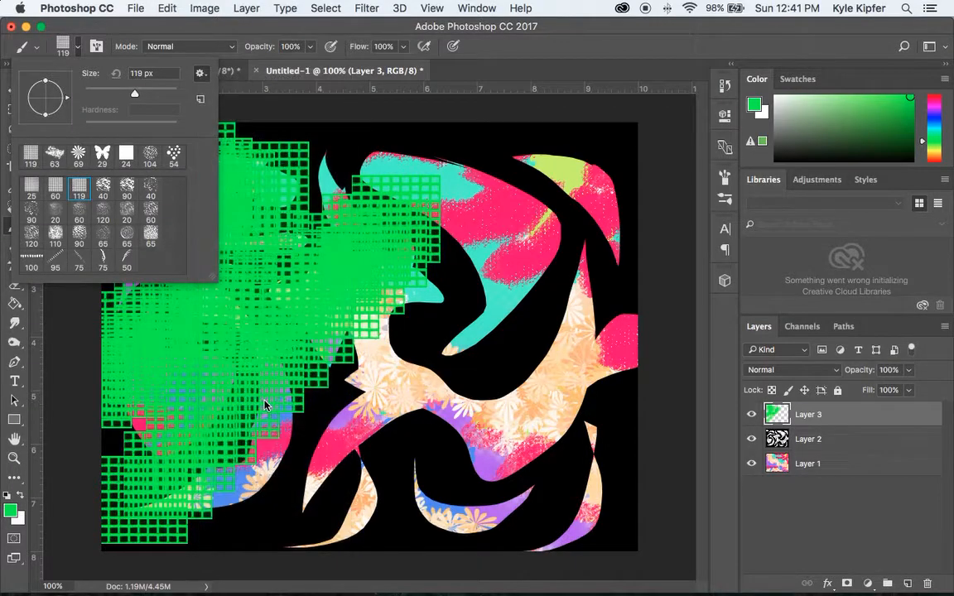
pyautogui.click(590, 222)
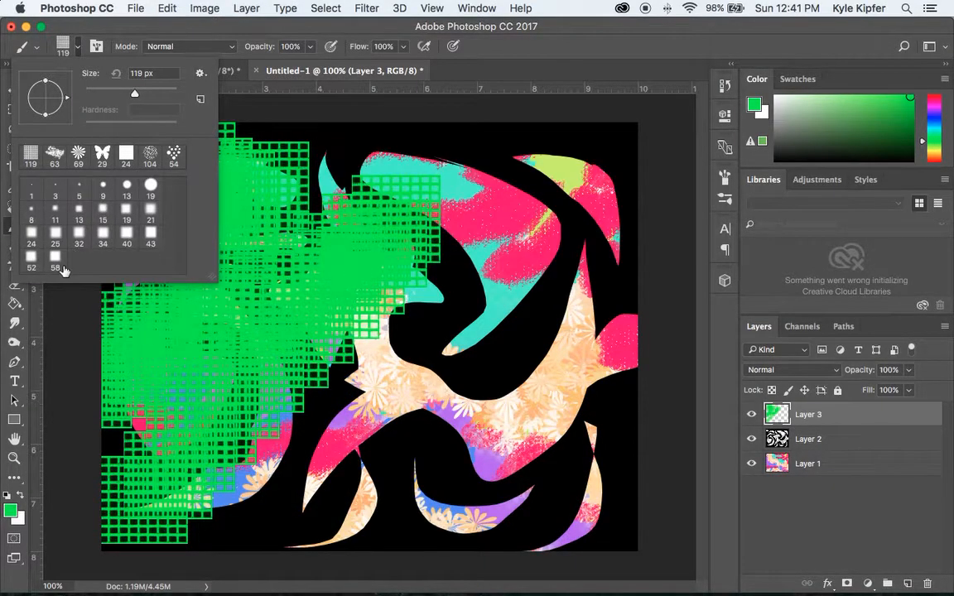
pyautogui.click(150, 239)
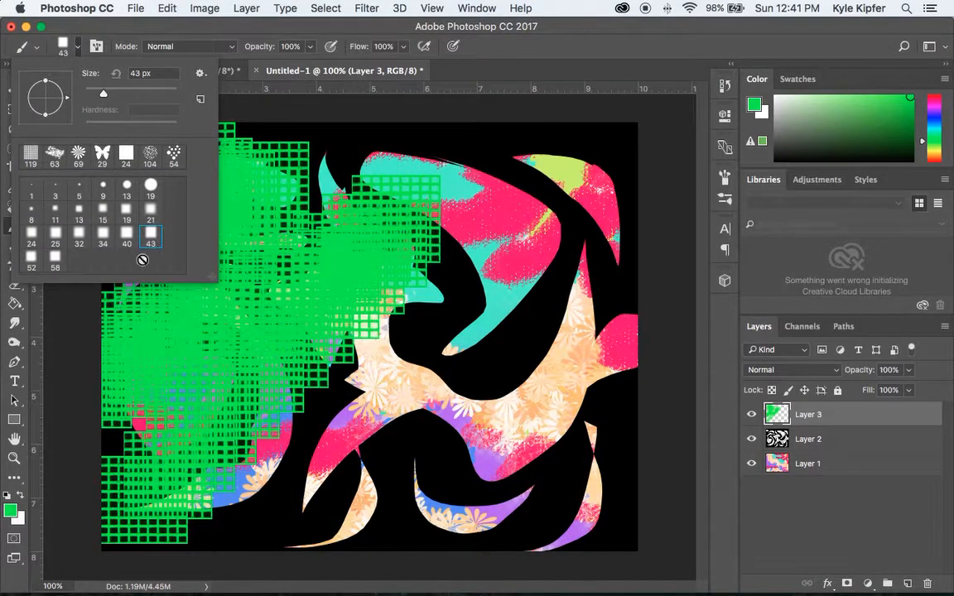
# Step: Set the foreground color to a dark green and paint broad strokes across the top and right half of the canvas
pyautogui.click(11, 512)
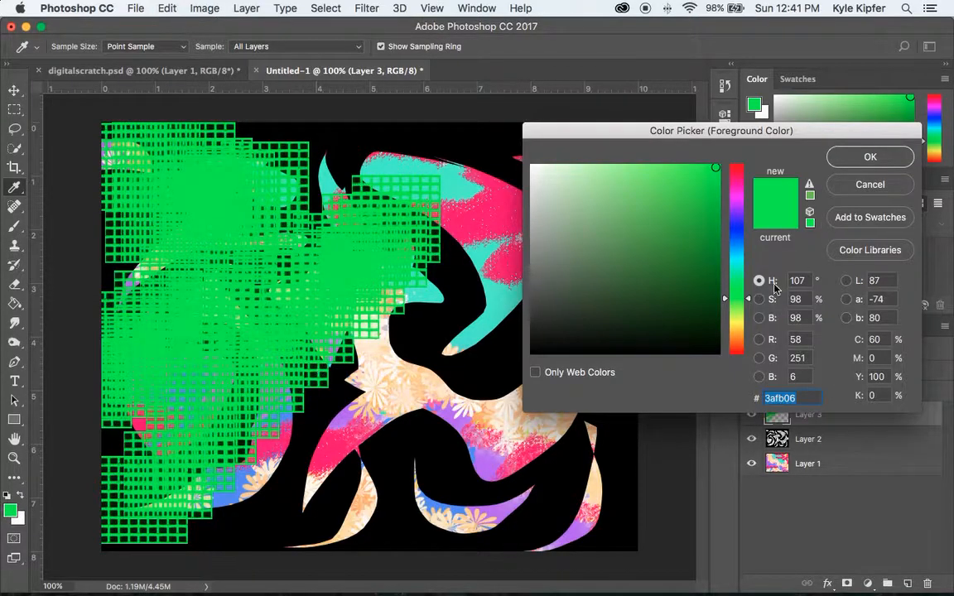
pyautogui.click(685, 302)
pyautogui.click(871, 157)
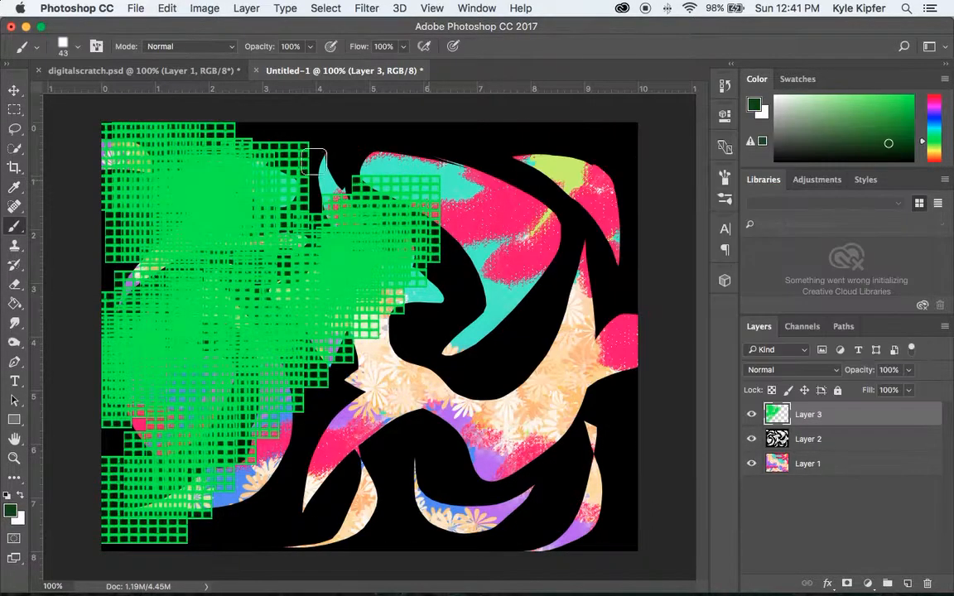
pyautogui.moveTo(273, 141)
pyautogui.mouseDown()
pyautogui.moveTo(219, 141)
pyautogui.moveTo(372, 142)
pyautogui.moveTo(439, 131)
pyautogui.moveTo(514, 141)
pyautogui.moveTo(445, 236)
pyautogui.moveTo(524, 194)
pyautogui.moveTo(409, 336)
pyautogui.moveTo(436, 450)
pyautogui.moveTo(558, 518)
pyautogui.moveTo(650, 544)
pyautogui.mouseUp()
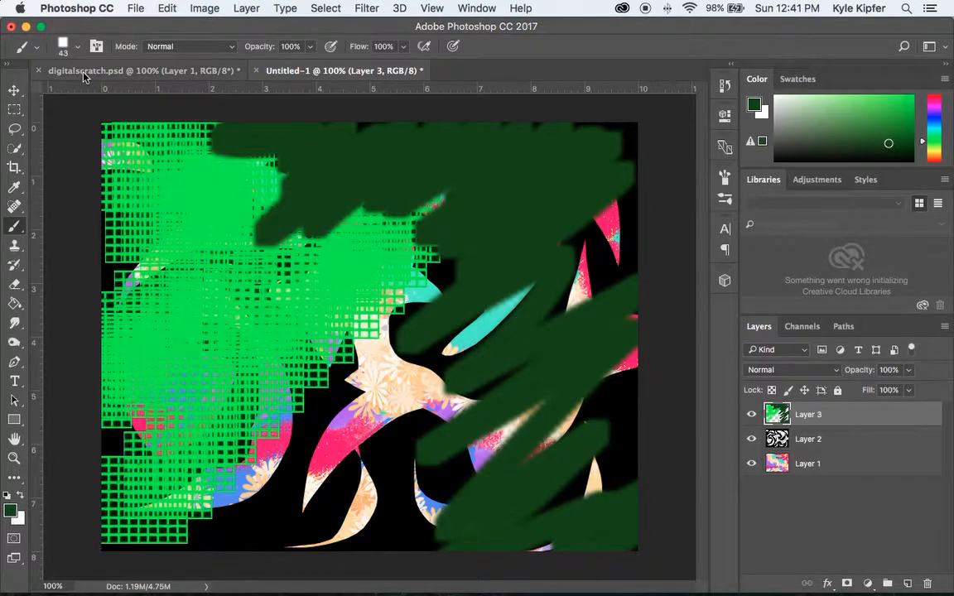
# Step: Replace the current brushes with the Natural Brushes set and pick the denser 12 px spatter brush
pyautogui.click(77, 47)
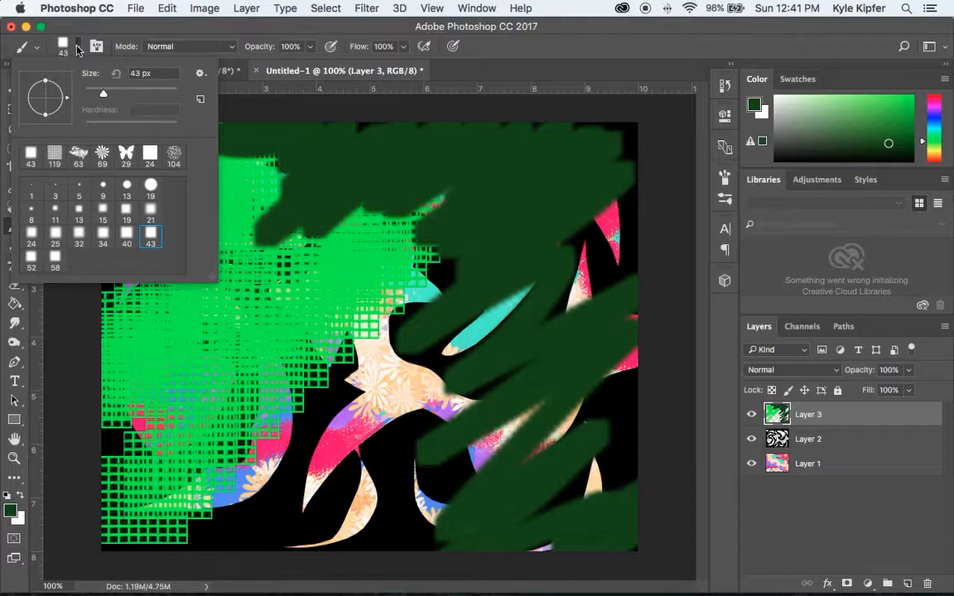
pyautogui.click(199, 73)
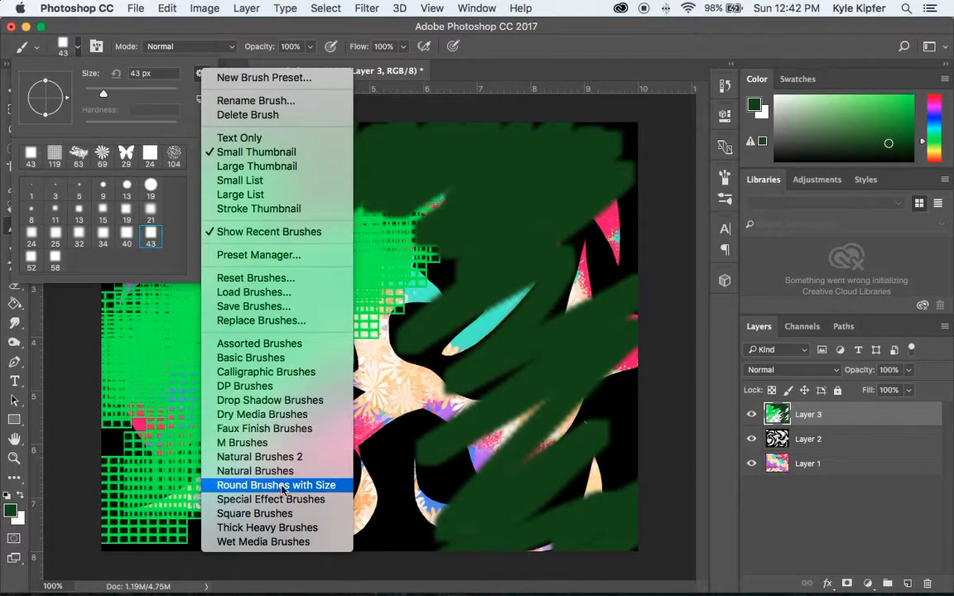
pyautogui.click(255, 471)
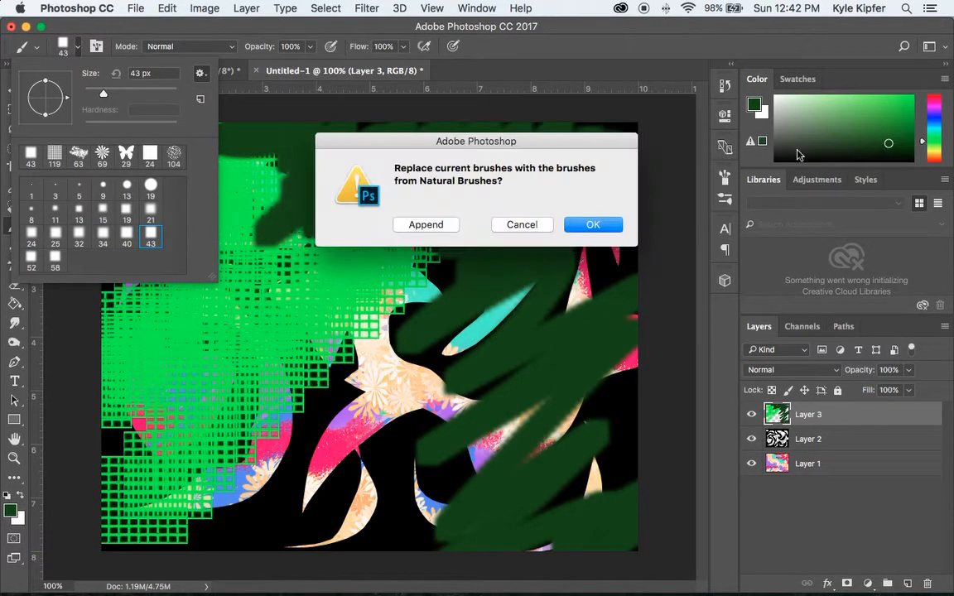
pyautogui.click(593, 224)
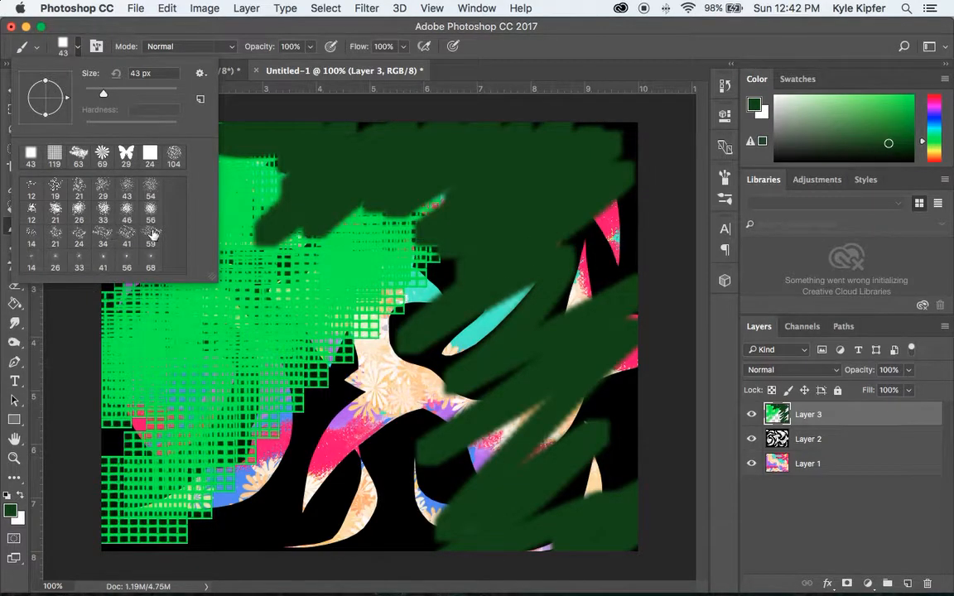
pyautogui.click(30, 212)
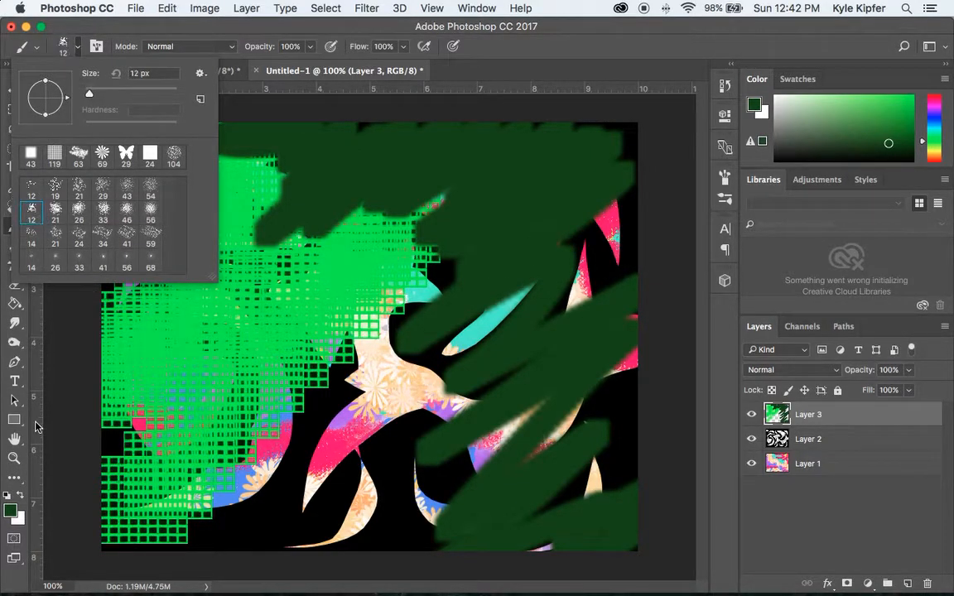
# Step: Set the foreground color to cyan 2fe8dd and scribble zigzag strokes across the lower part, right edge and top of the canvas
pyautogui.click(10, 512)
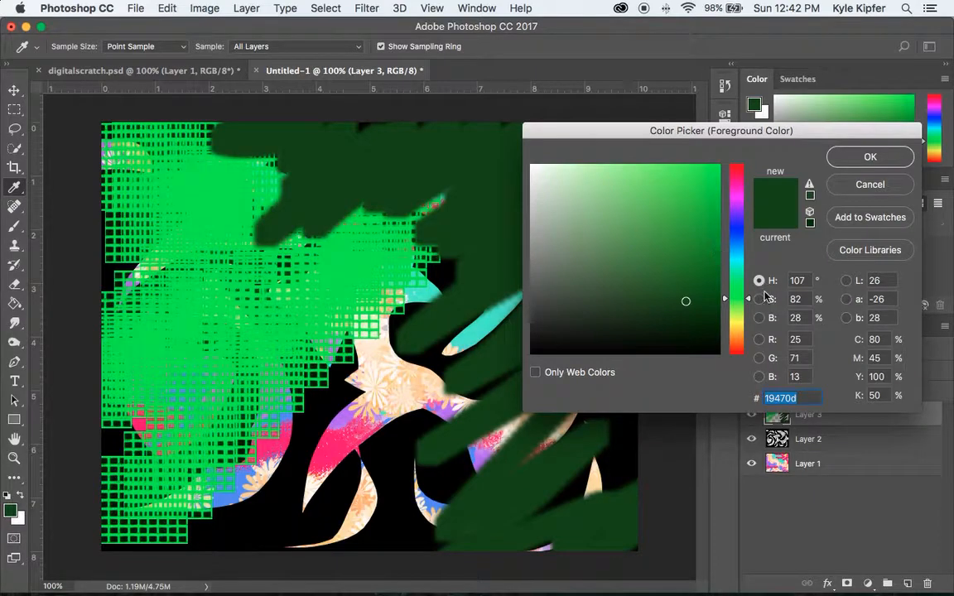
pyautogui.moveTo(742, 280); pyautogui.dragTo(736, 258)
pyautogui.click(681, 181)
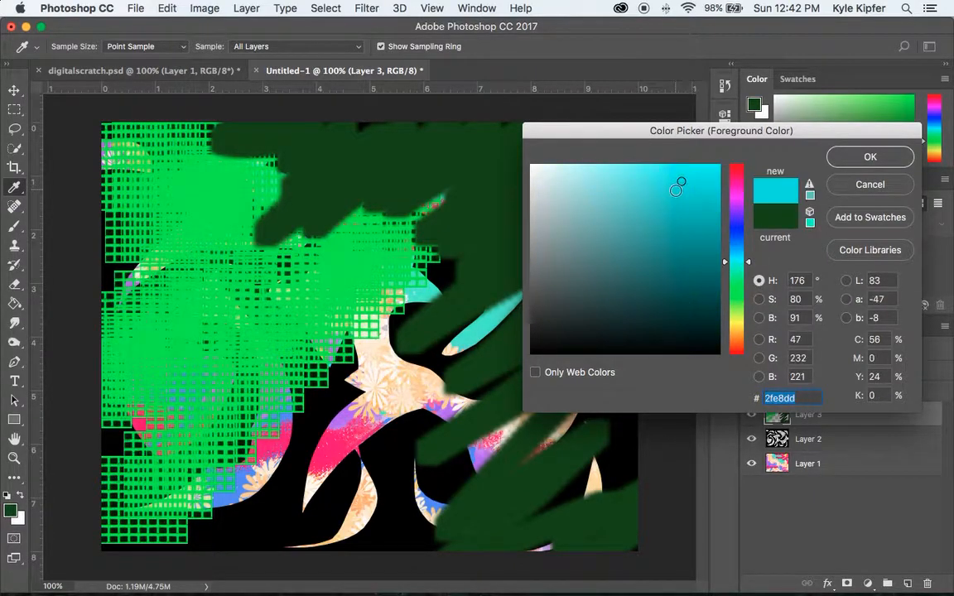
pyautogui.click(870, 159)
pyautogui.moveTo(292, 455)
pyautogui.mouseDown()
pyautogui.moveTo(251, 462)
pyautogui.moveTo(471, 379)
pyautogui.moveTo(429, 518)
pyautogui.moveTo(463, 570)
pyautogui.moveTo(558, 537)
pyautogui.moveTo(600, 493)
pyautogui.mouseUp()
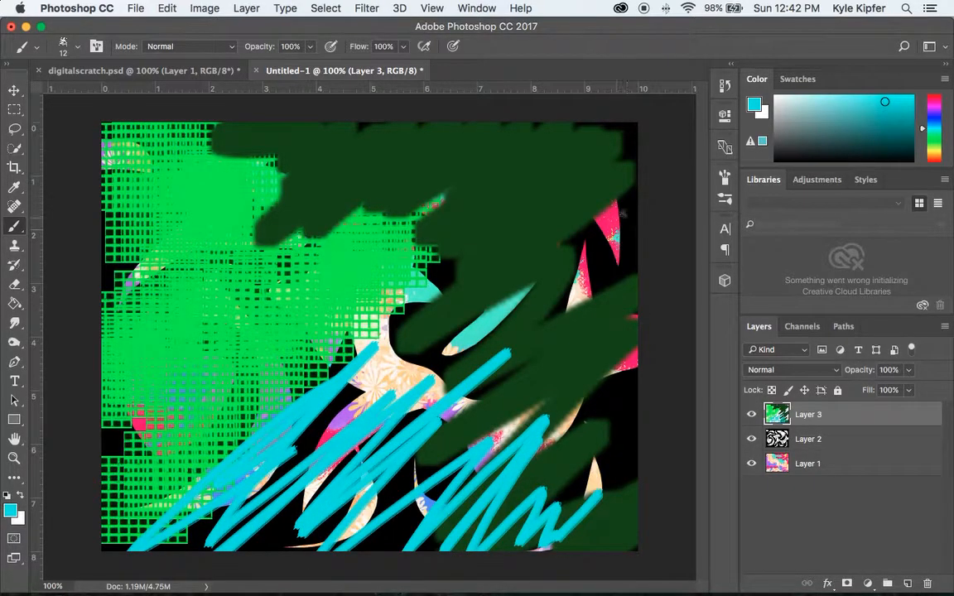
pyautogui.moveTo(605, 212)
pyautogui.mouseDown()
pyautogui.moveTo(573, 311)
pyautogui.moveTo(641, 430)
pyautogui.moveTo(662, 445)
pyautogui.mouseUp()
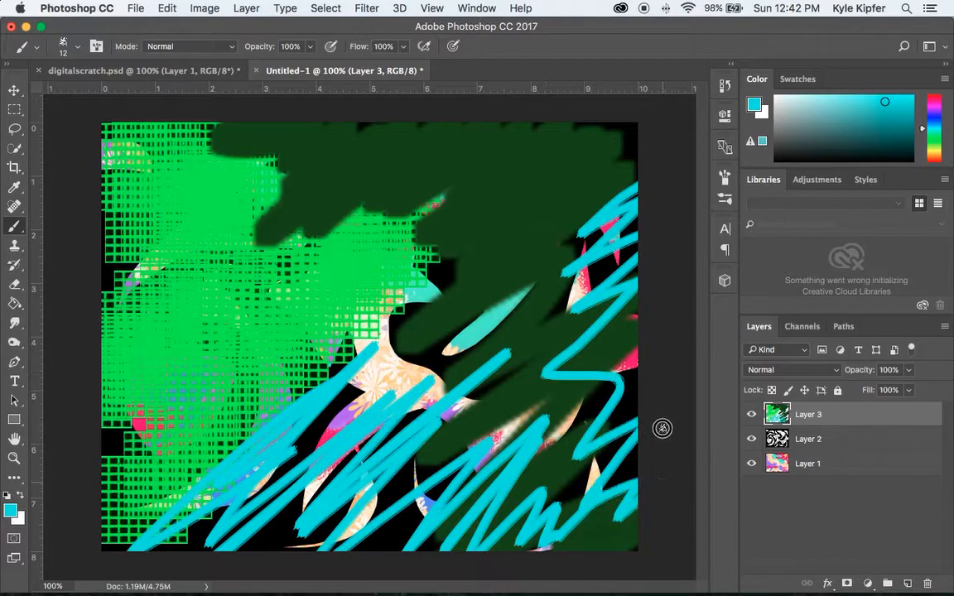
pyautogui.moveTo(308, 148)
pyautogui.mouseDown()
pyautogui.moveTo(591, 73)
pyautogui.moveTo(637, 103)
pyautogui.moveTo(645, 145)
pyautogui.mouseUp()
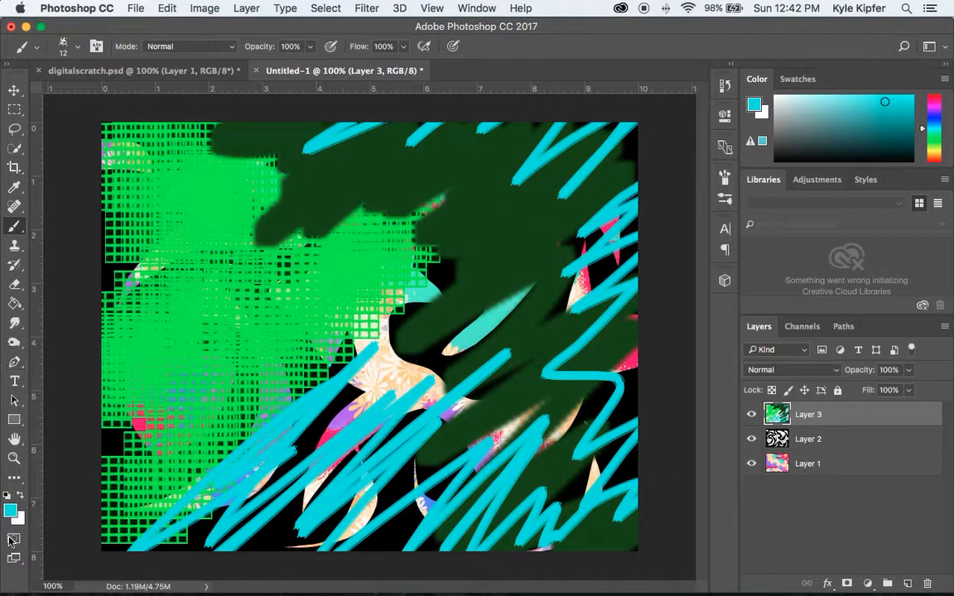
# Step: Switch to the dense 56 px spatter brush and set the foreground color to a dark teal
pyautogui.click(77, 46)
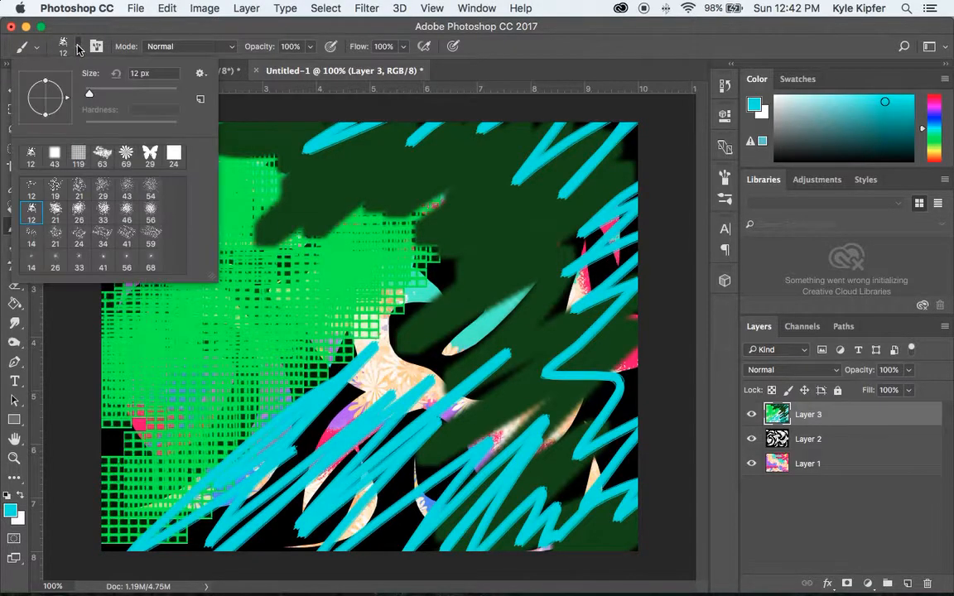
pyautogui.click(150, 209)
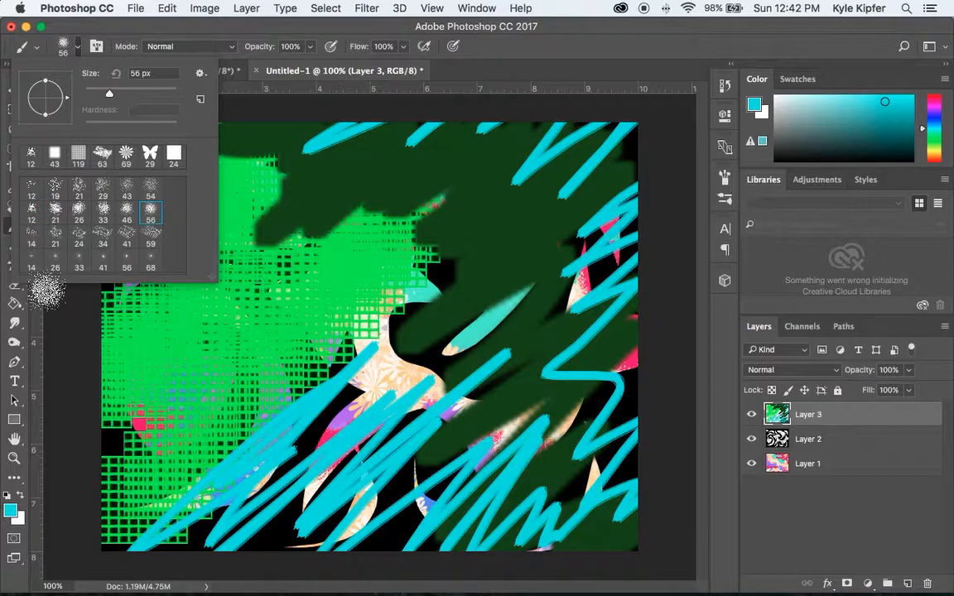
pyautogui.click(10, 508)
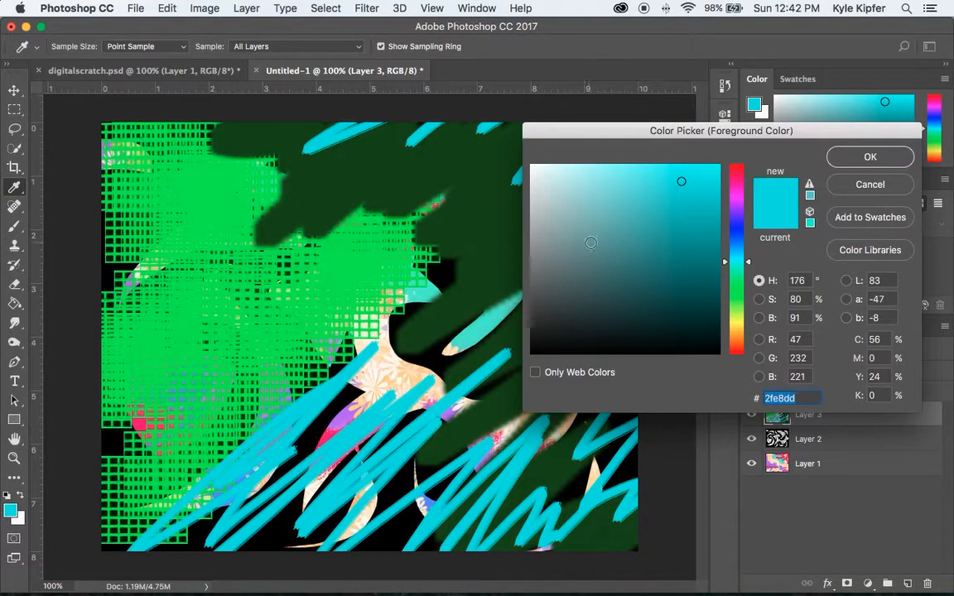
pyautogui.click(633, 290)
pyautogui.click(871, 157)
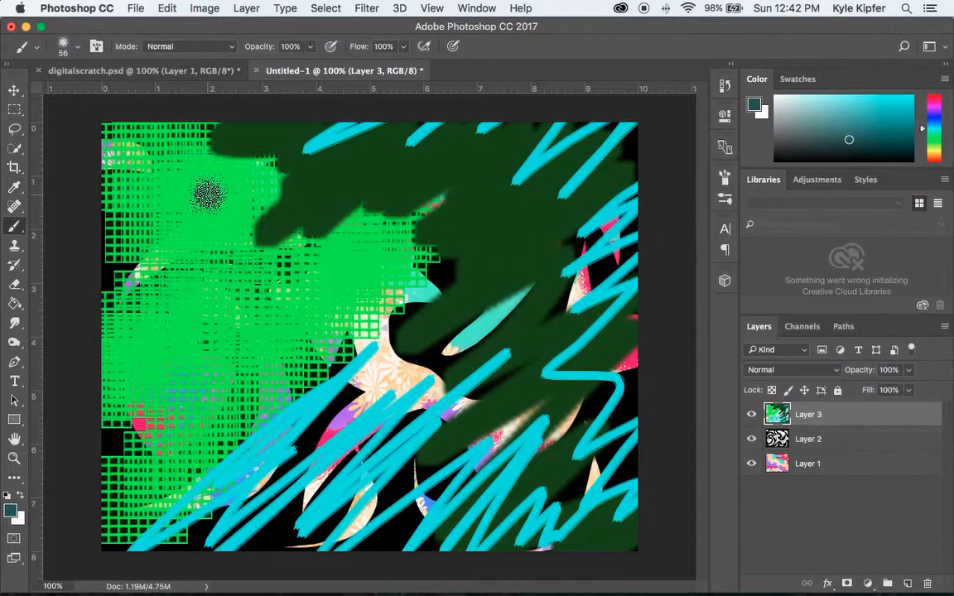
# Step: Paint dark teal patches over the center, bottom, left edge and corners of the canvas, leaving parts of the green and cyan uncovered
pyautogui.moveTo(448, 240)
pyautogui.mouseDown()
pyautogui.moveTo(404, 303)
pyautogui.moveTo(369, 365)
pyautogui.moveTo(437, 340)
pyautogui.moveTo(477, 341)
pyautogui.moveTo(445, 401)
pyautogui.moveTo(455, 446)
pyautogui.moveTo(522, 425)
pyautogui.moveTo(566, 478)
pyautogui.mouseUp()
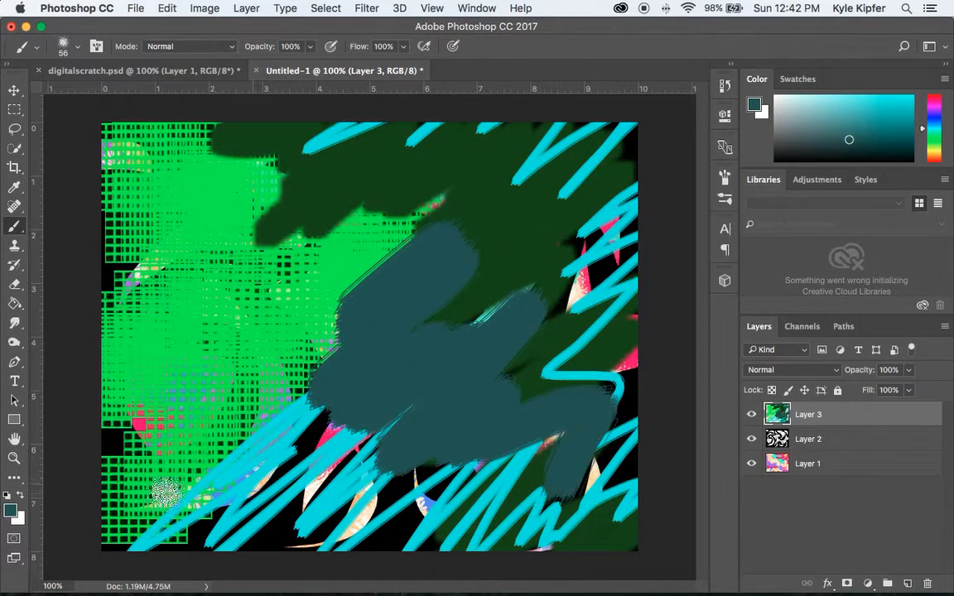
pyautogui.moveTo(345, 458)
pyautogui.mouseDown()
pyautogui.moveTo(220, 543)
pyautogui.moveTo(193, 523)
pyautogui.moveTo(164, 542)
pyautogui.mouseUp()
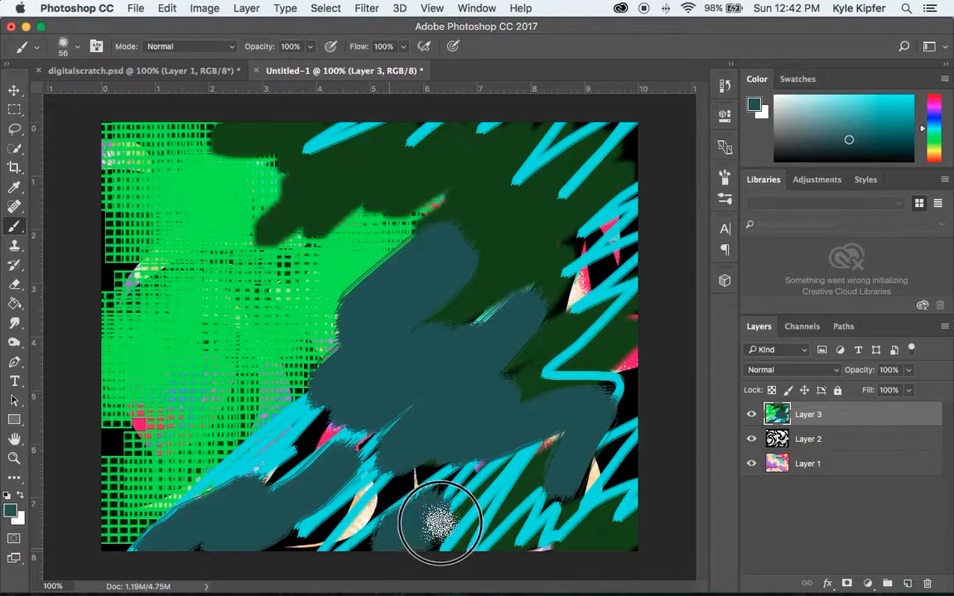
pyautogui.moveTo(118, 178)
pyautogui.mouseDown()
pyautogui.moveTo(113, 259)
pyautogui.moveTo(67, 348)
pyautogui.moveTo(89, 394)
pyautogui.moveTo(45, 478)
pyautogui.mouseUp()
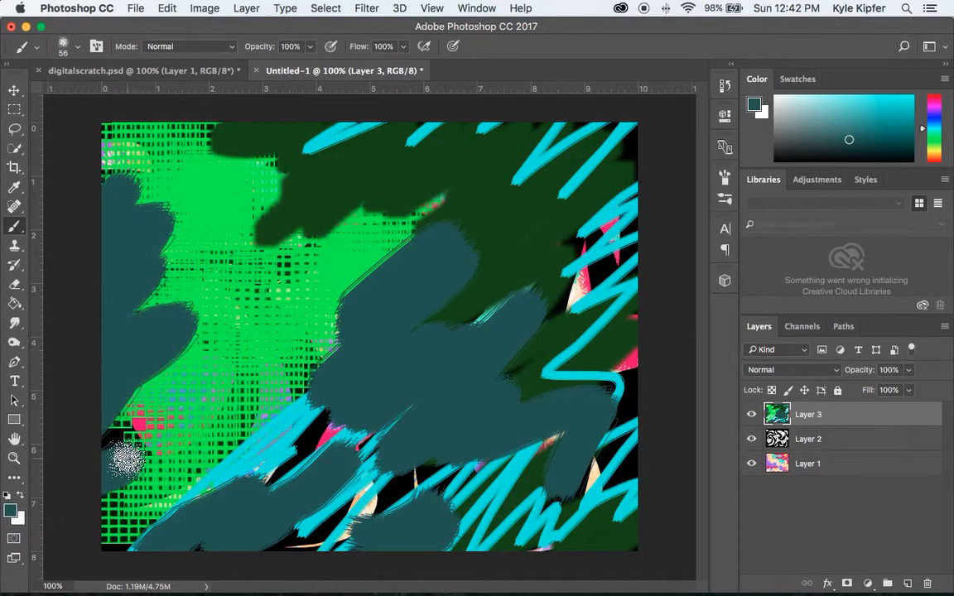
pyautogui.moveTo(124, 458); pyautogui.dragTo(83, 481)
pyautogui.moveTo(199, 123)
pyautogui.mouseDown()
pyautogui.moveTo(70, 149)
pyautogui.moveTo(100, 178)
pyautogui.mouseUp()
pyautogui.moveTo(291, 120); pyautogui.dragTo(306, 155)
pyautogui.moveTo(425, 203); pyautogui.dragTo(426, 215)
pyautogui.moveTo(524, 238); pyautogui.dragTo(505, 265)
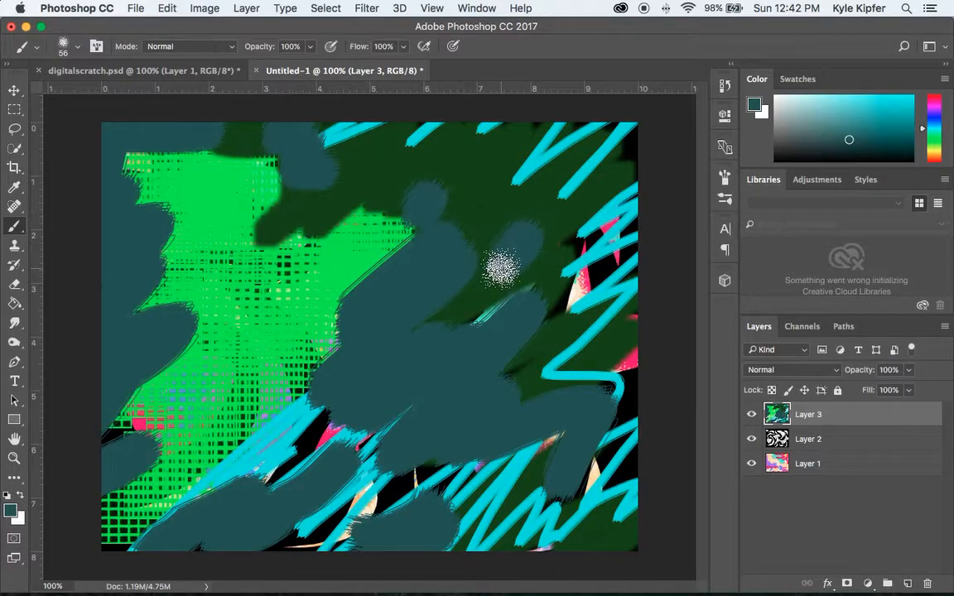
pyautogui.click(611, 177)
pyautogui.moveTo(653, 337)
pyautogui.mouseDown()
pyautogui.moveTo(637, 380)
pyautogui.moveTo(538, 472)
pyautogui.moveTo(537, 493)
pyautogui.moveTo(327, 471)
pyautogui.moveTo(273, 542)
pyautogui.mouseUp()
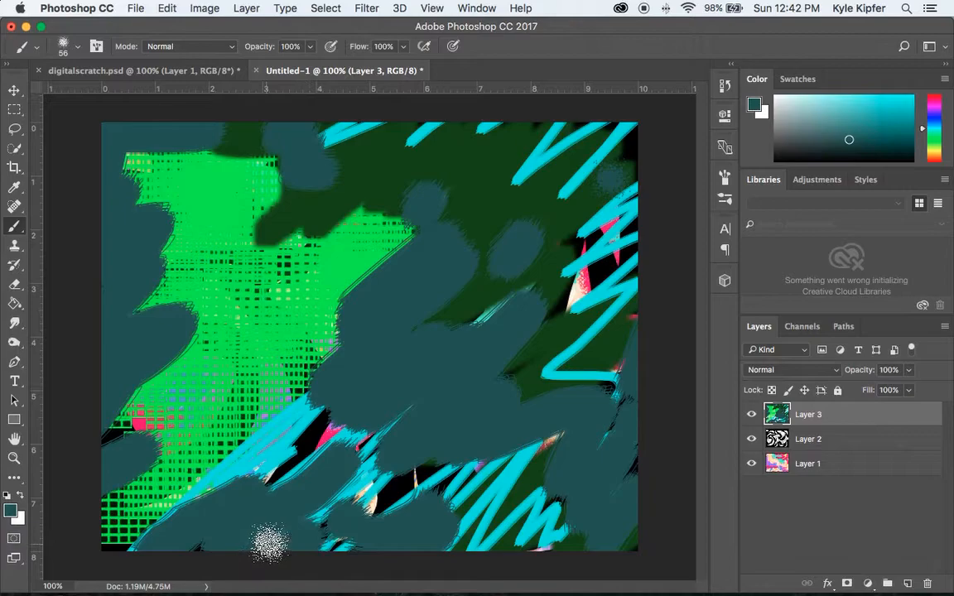
pyautogui.moveTo(633, 111)
pyautogui.mouseDown()
pyautogui.moveTo(666, 126)
pyautogui.moveTo(615, 187)
pyautogui.mouseUp()
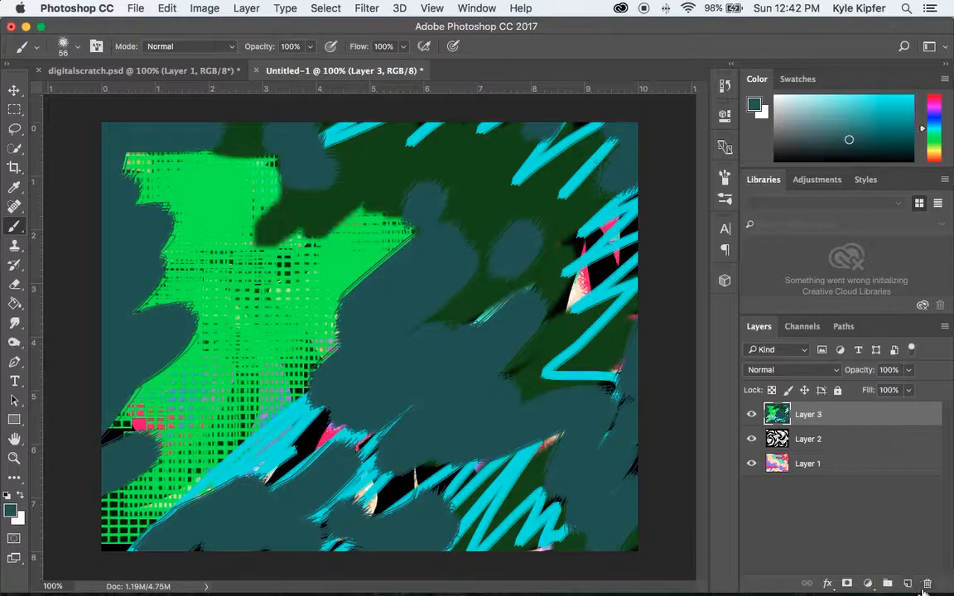
# Step: Add a new layer above the painted layers and activate the Gradient tool
pyautogui.click(905, 585)
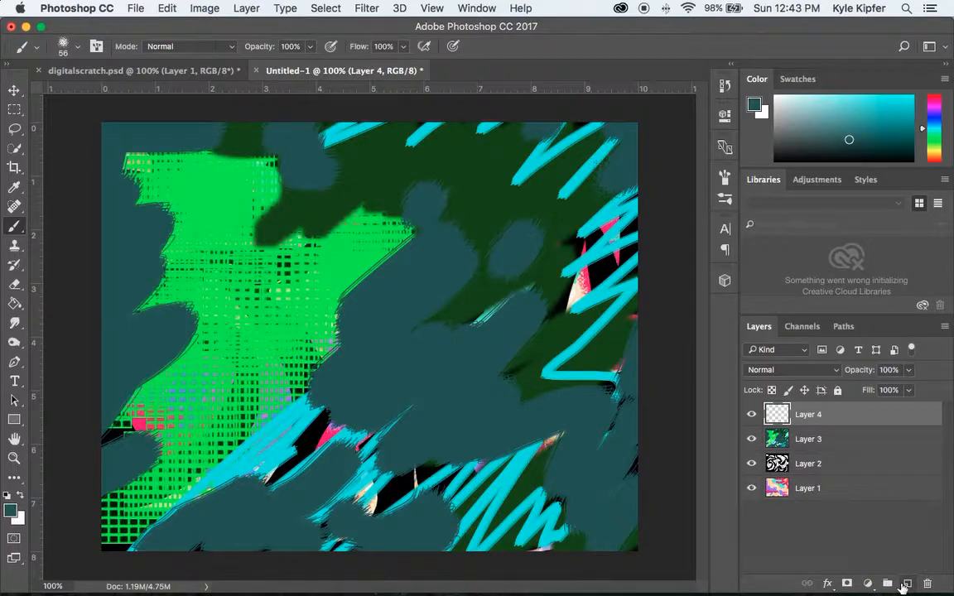
pyautogui.click(14, 303)
pyautogui.moveTo(12, 304); pyautogui.dragTo(80, 303)
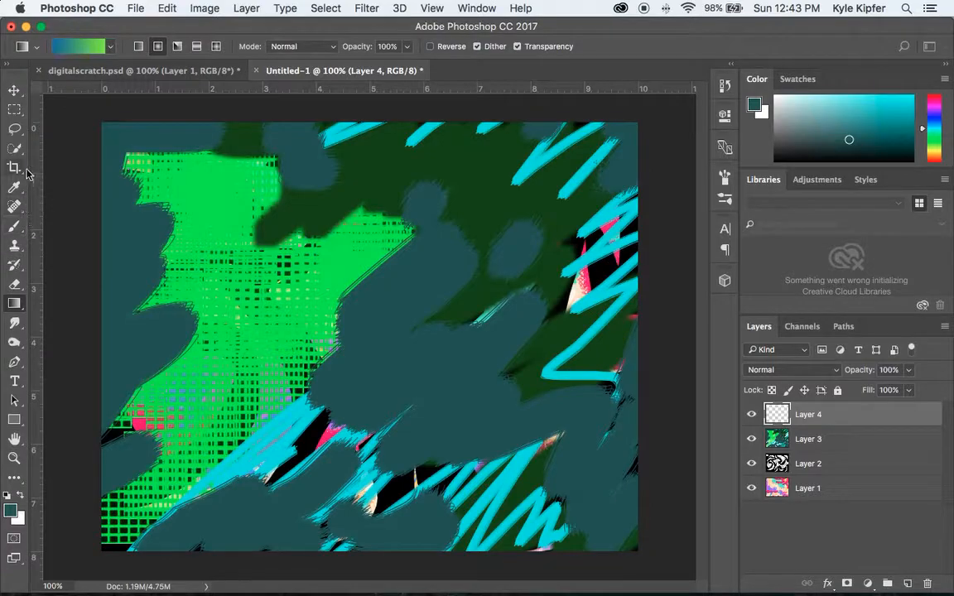
pyautogui.click(20, 90)
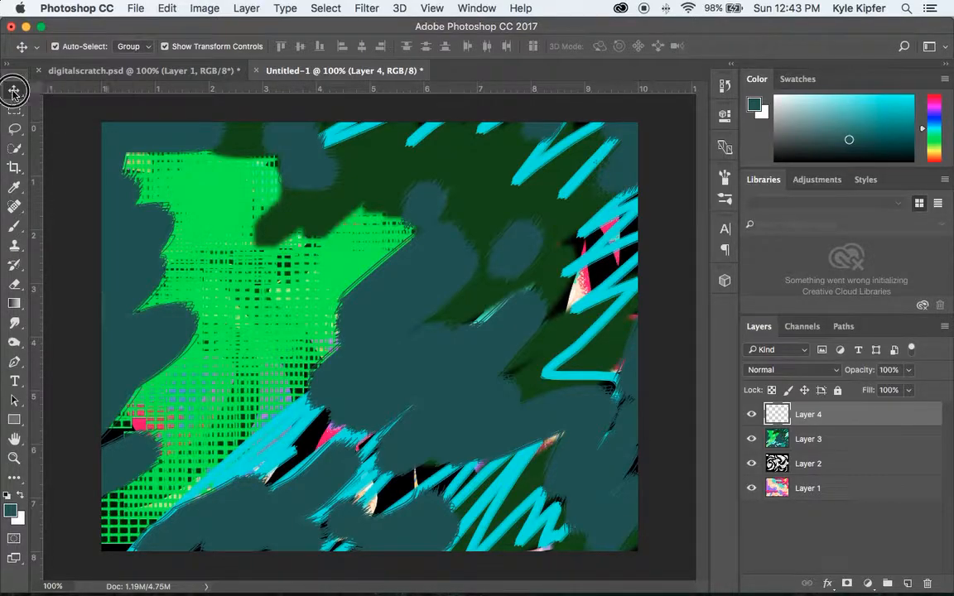
pyautogui.click(15, 304)
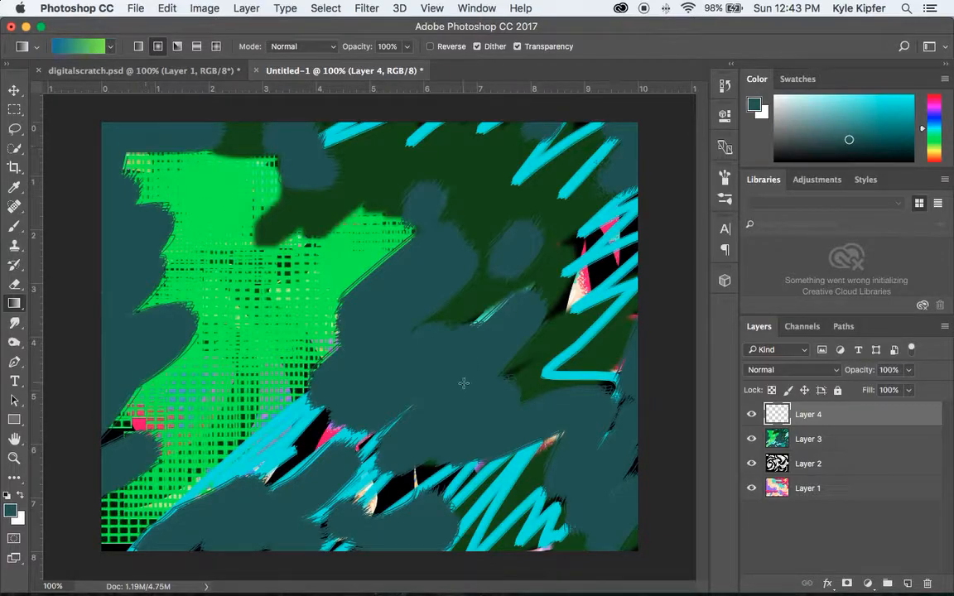
# Step: Edit the gradient and set its starting color stop to purple 9222f1
pyautogui.click(91, 51)
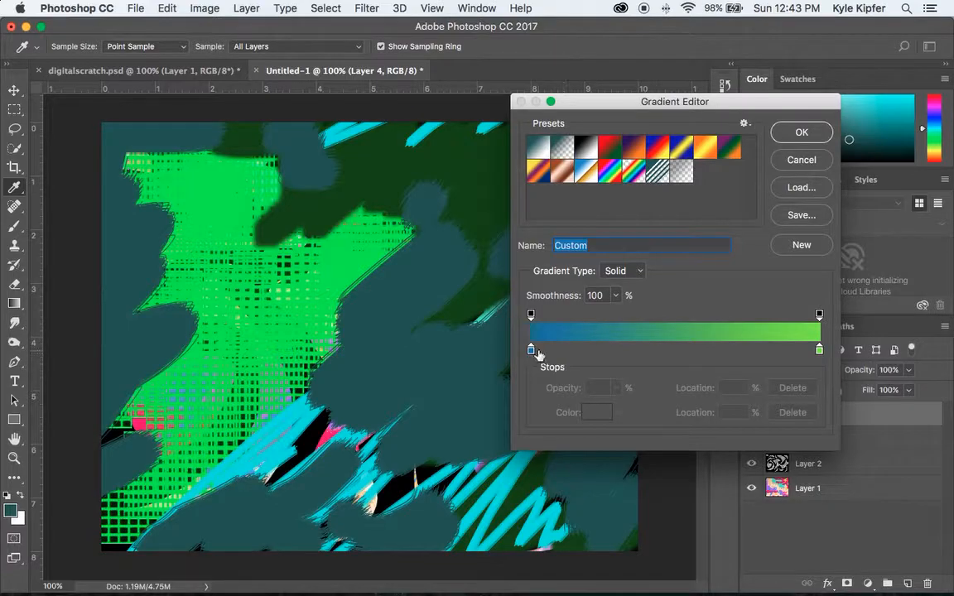
pyautogui.click(531, 351)
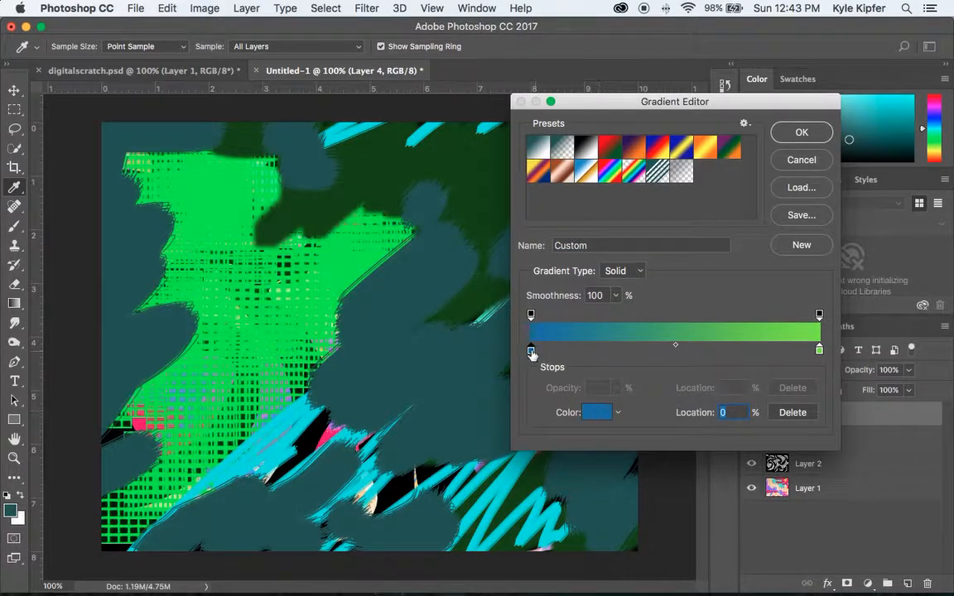
pyautogui.click(595, 414)
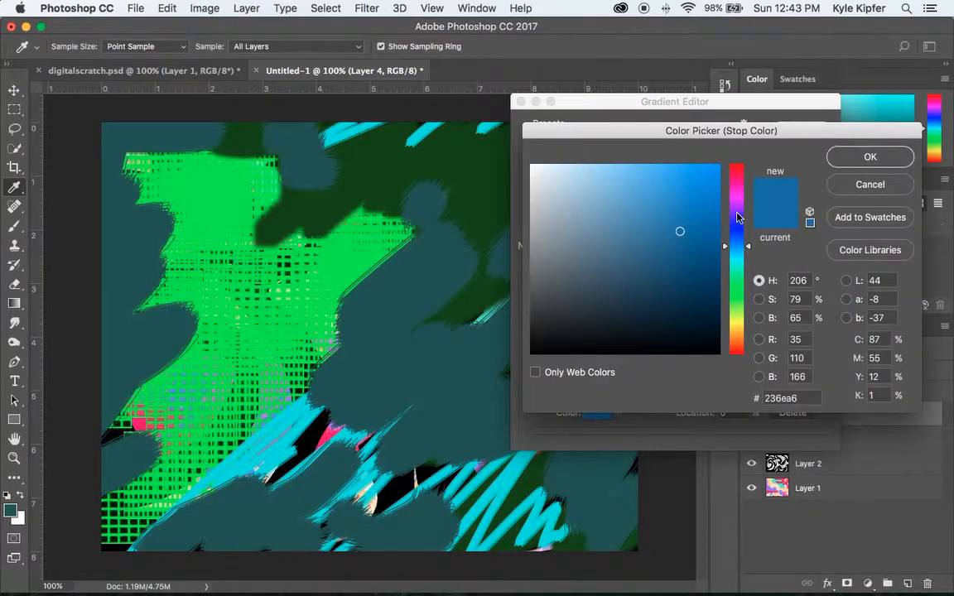
pyautogui.click(739, 213)
pyautogui.click(692, 176)
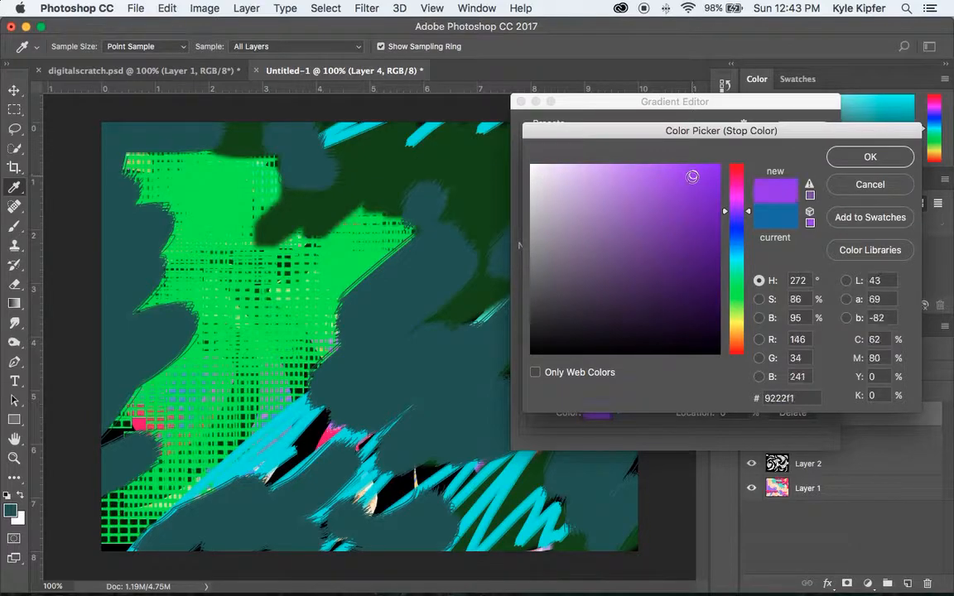
pyautogui.click(897, 155)
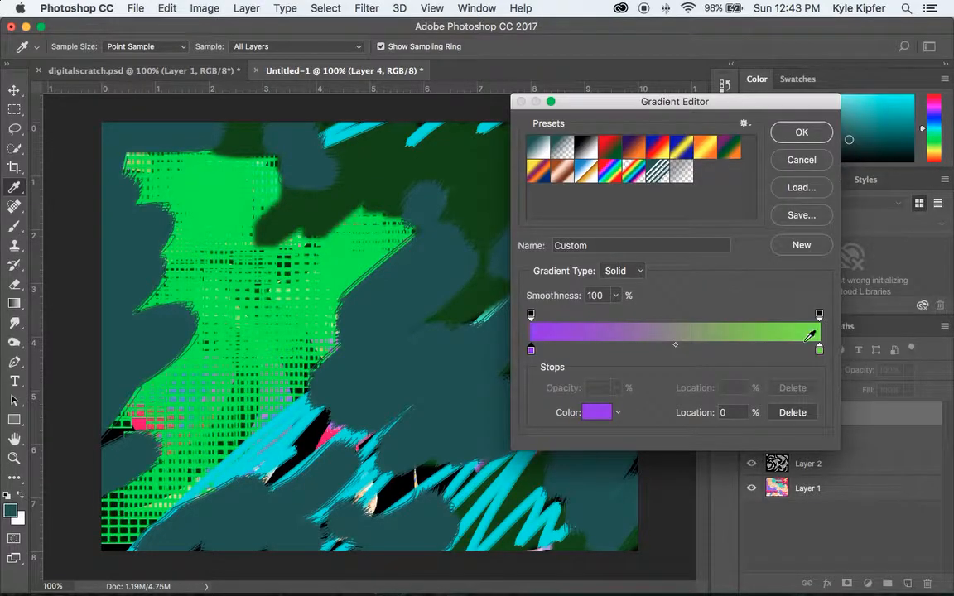
# Step: Set the gradient's ending color stop to orange ed9d13 and accept the edited gradient
pyautogui.click(819, 350)
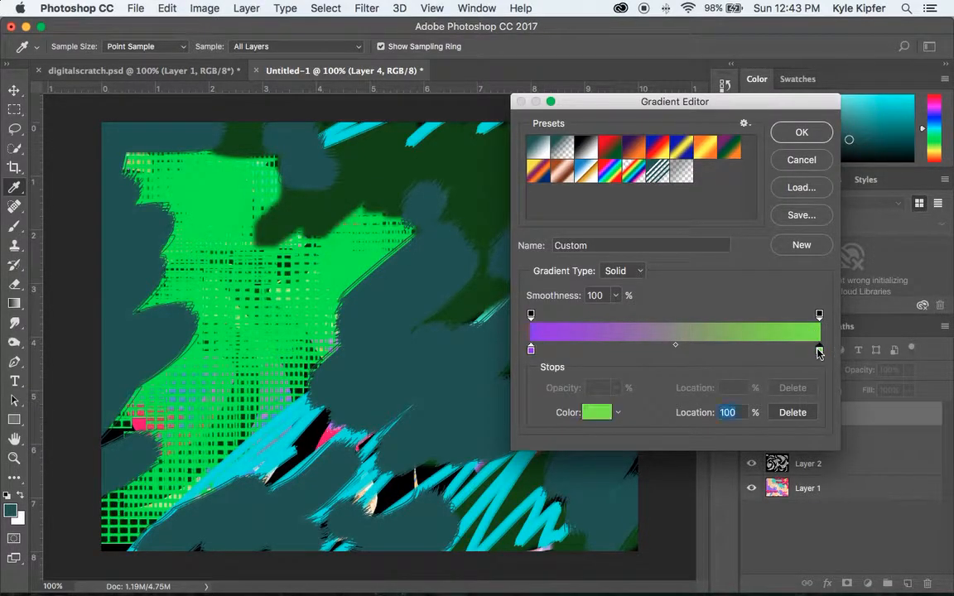
pyautogui.click(594, 414)
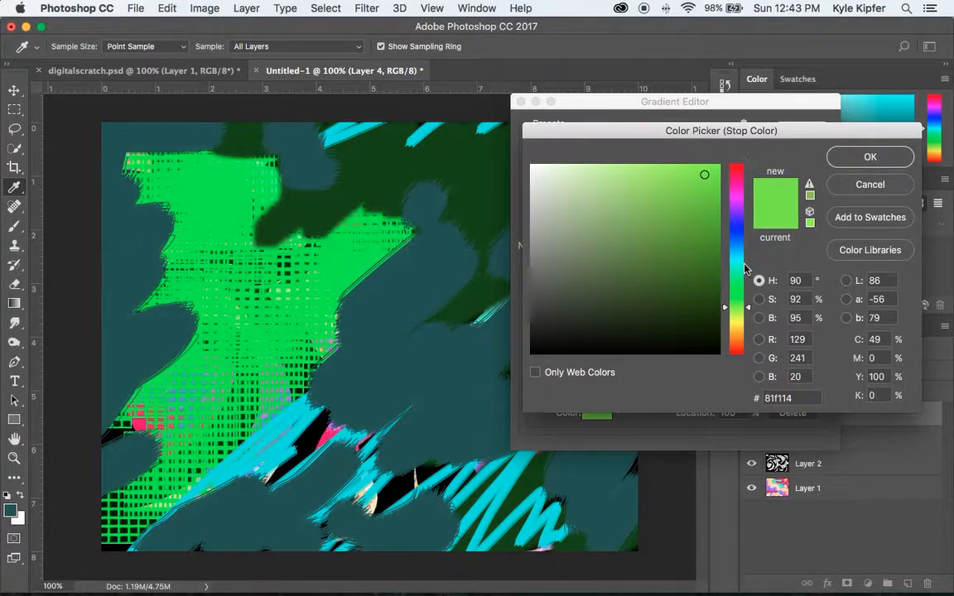
pyautogui.click(737, 336)
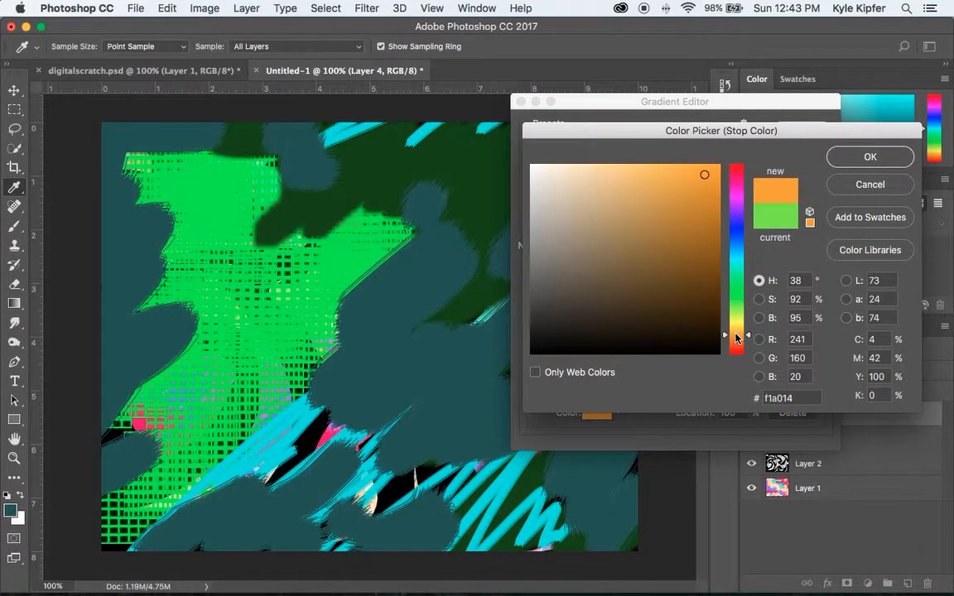
pyautogui.click(707, 196)
pyautogui.click(704, 175)
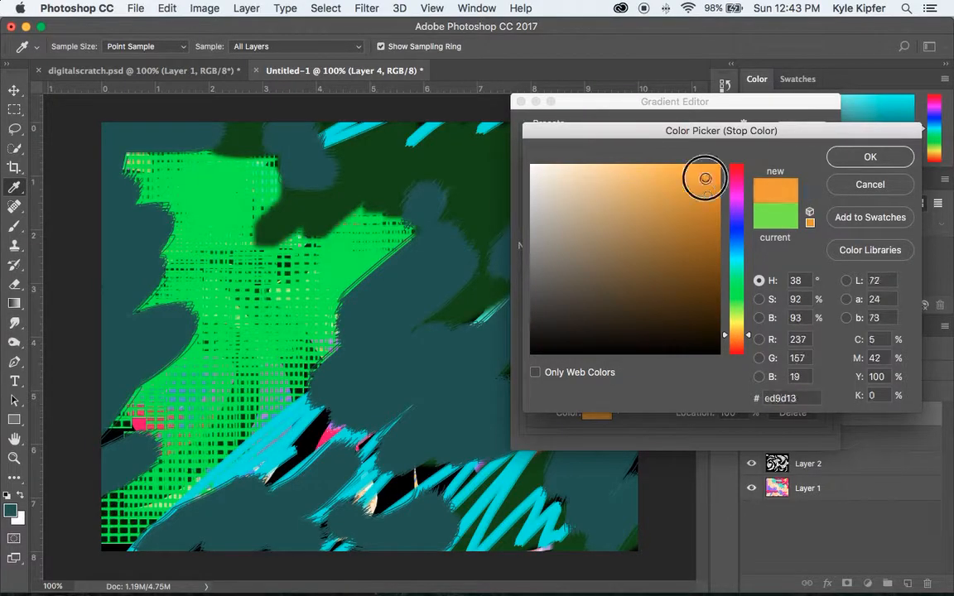
pyautogui.click(891, 156)
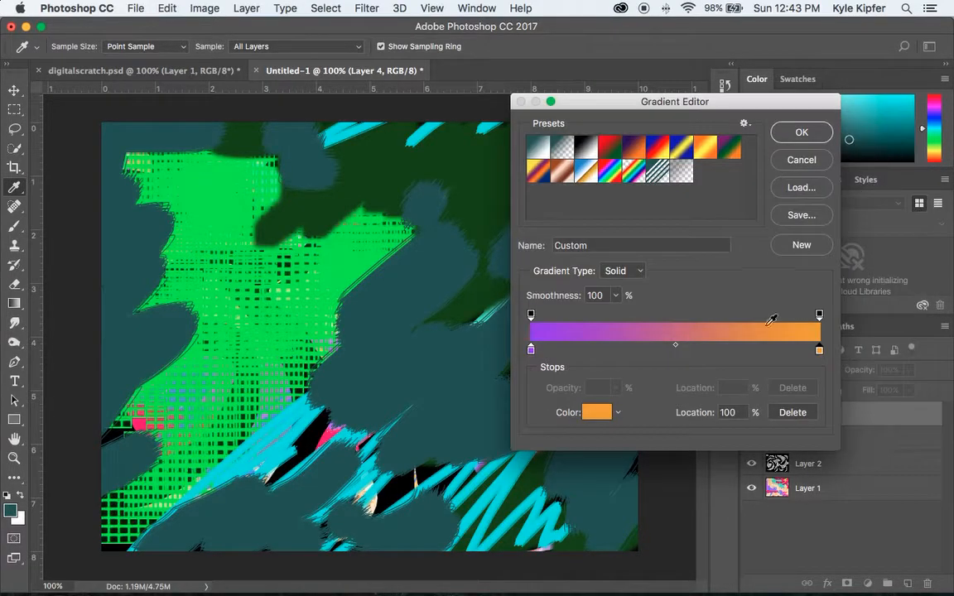
pyautogui.click(801, 134)
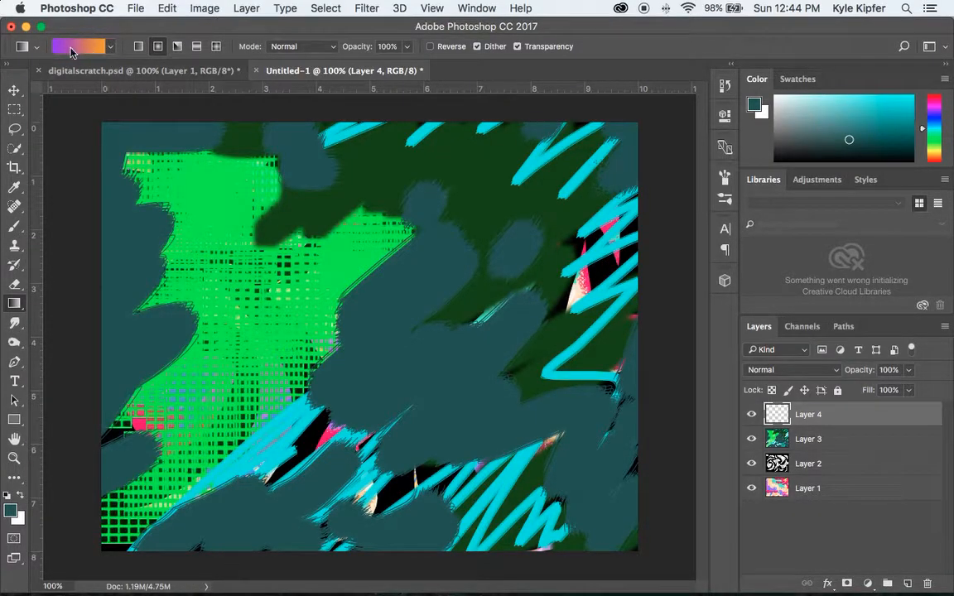
# Step: Fill Layer 4 with the radial gradient from upper left to lower right, and erase angular paths in its center and right with a 41 px eraser
pyautogui.moveTo(143, 166); pyautogui.dragTo(605, 514)
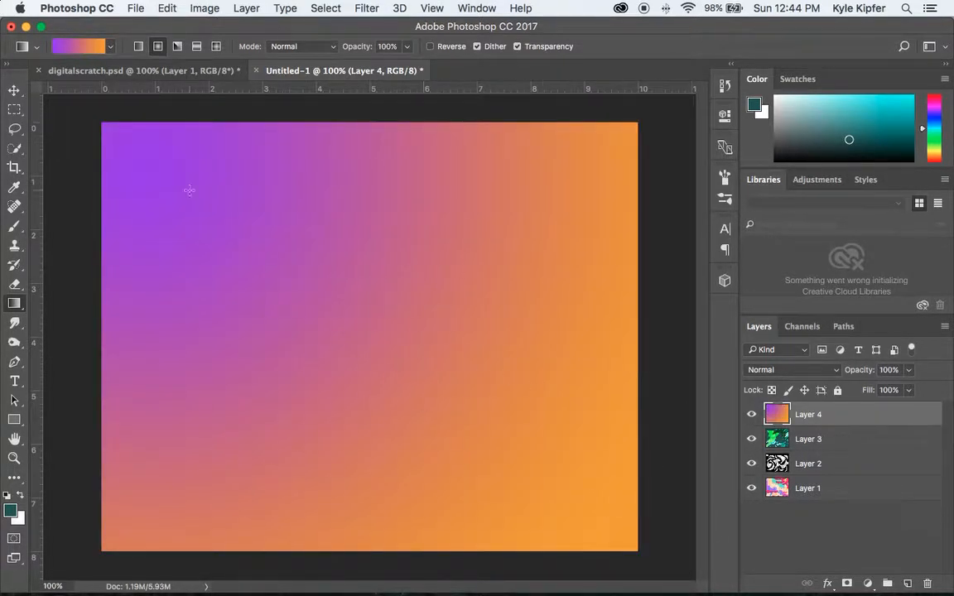
pyautogui.click(18, 284)
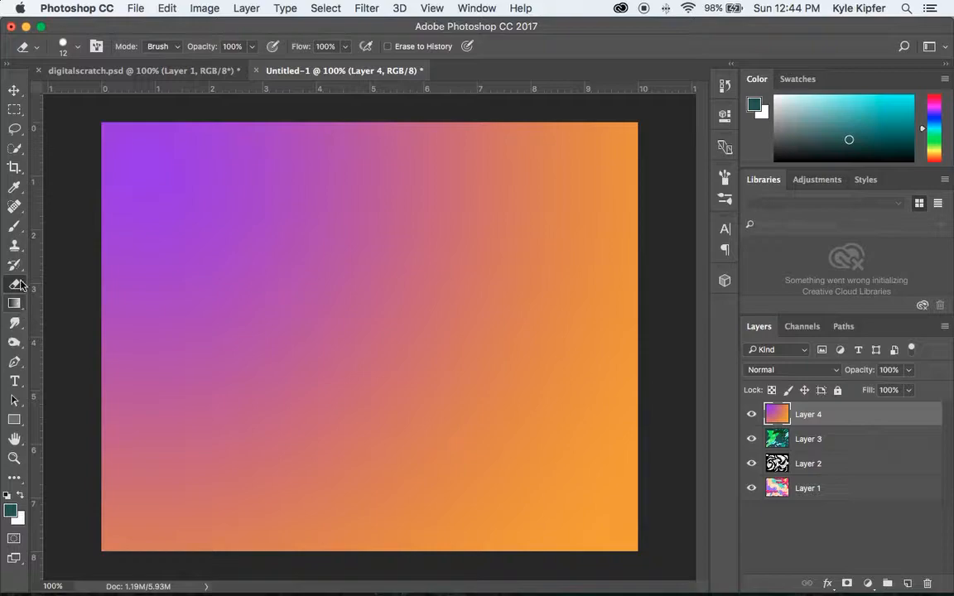
pyautogui.click(79, 47)
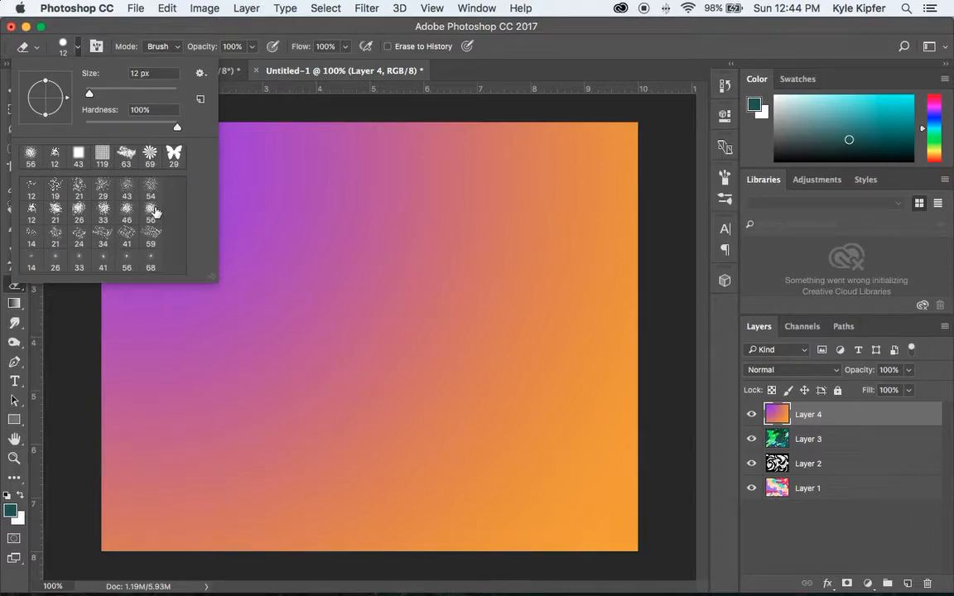
pyautogui.moveTo(90, 97); pyautogui.dragTo(103, 93)
pyautogui.moveTo(585, 129)
pyautogui.mouseDown()
pyautogui.moveTo(574, 124)
pyautogui.moveTo(589, 300)
pyautogui.moveTo(600, 332)
pyautogui.moveTo(644, 336)
pyautogui.moveTo(627, 392)
pyautogui.moveTo(478, 400)
pyautogui.moveTo(481, 538)
pyautogui.moveTo(440, 562)
pyautogui.moveTo(418, 462)
pyautogui.moveTo(412, 341)
pyautogui.moveTo(507, 336)
pyautogui.moveTo(494, 142)
pyautogui.moveTo(433, 117)
pyautogui.moveTo(446, 271)
pyautogui.moveTo(336, 273)
pyautogui.moveTo(324, 90)
pyautogui.mouseUp()
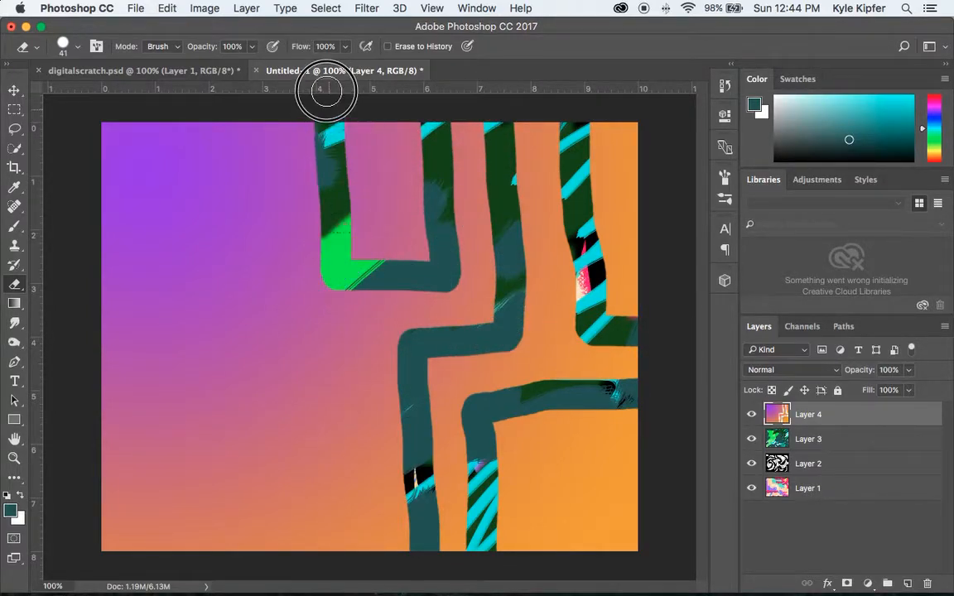
# Step: Erase thin, soft-edged angular lines across the left half of the gradient layer using the 56 px textured brush tip
pyautogui.click(77, 47)
pyautogui.click(128, 265)
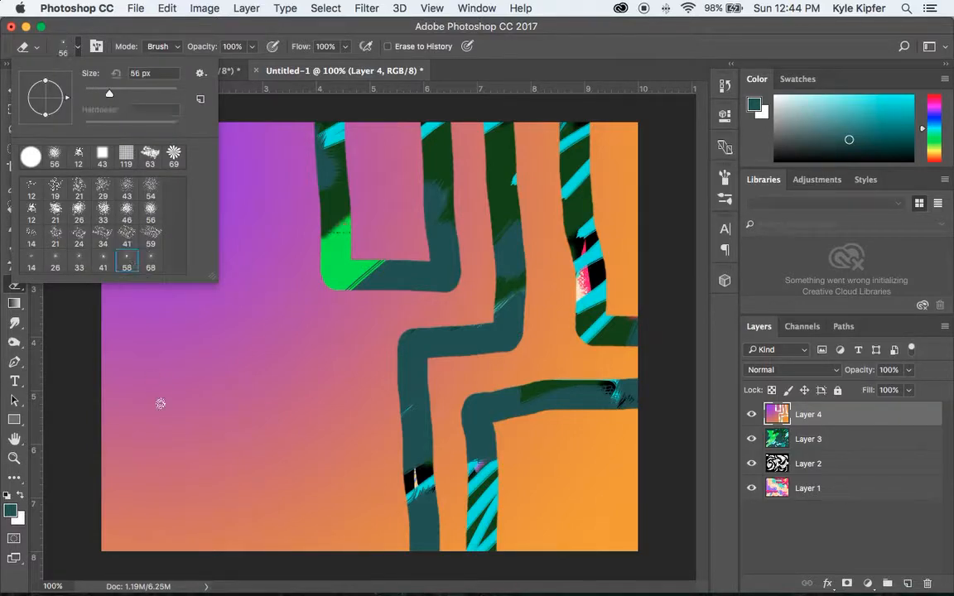
pyautogui.moveTo(90, 488)
pyautogui.mouseDown()
pyautogui.moveTo(307, 494)
pyautogui.moveTo(310, 580)
pyautogui.moveTo(363, 522)
pyautogui.moveTo(355, 373)
pyautogui.moveTo(66, 371)
pyautogui.mouseUp()
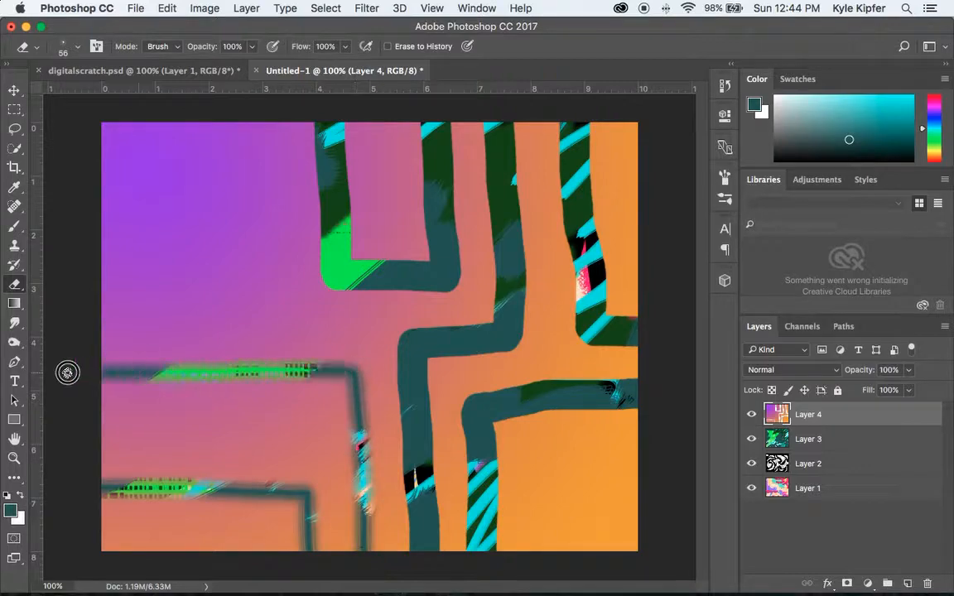
pyautogui.moveTo(95, 294)
pyautogui.mouseDown()
pyautogui.moveTo(246, 289)
pyautogui.moveTo(254, 131)
pyautogui.mouseUp()
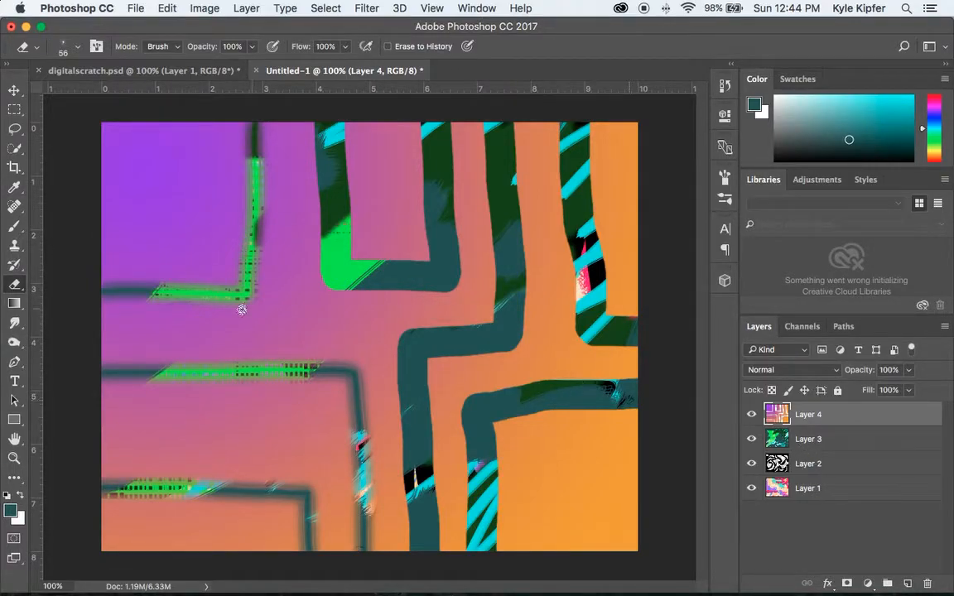
# Step: Select connected rectangles in the gradient layer's upper-left area with the Rectangular Marquee in add mode, delete their contents and deselect
pyautogui.click(16, 110)
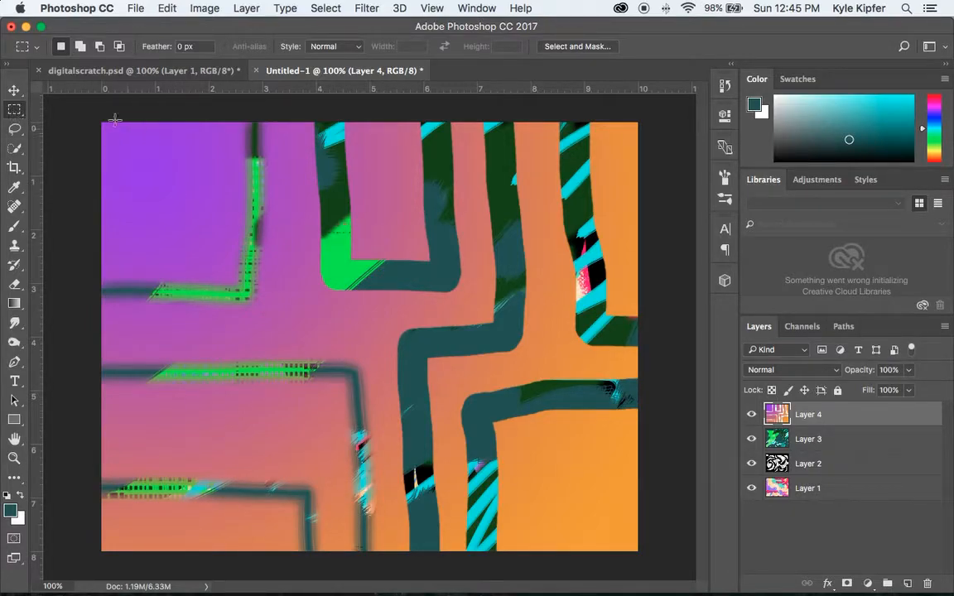
pyautogui.moveTo(17, 107); pyautogui.dragTo(71, 108)
pyautogui.moveTo(124, 145); pyautogui.dragTo(165, 258)
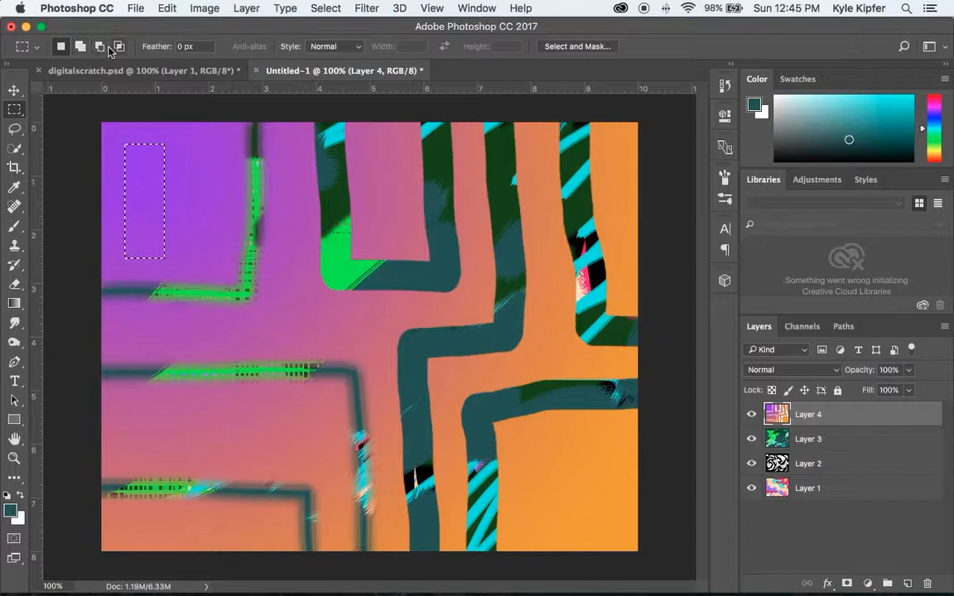
pyautogui.click(83, 48)
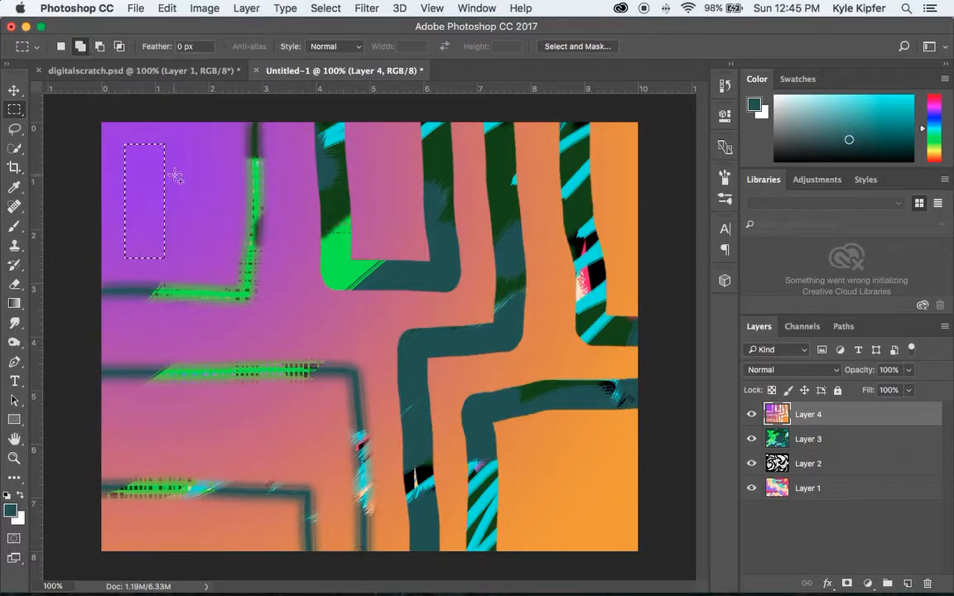
pyautogui.moveTo(150, 163); pyautogui.dragTo(371, 347)
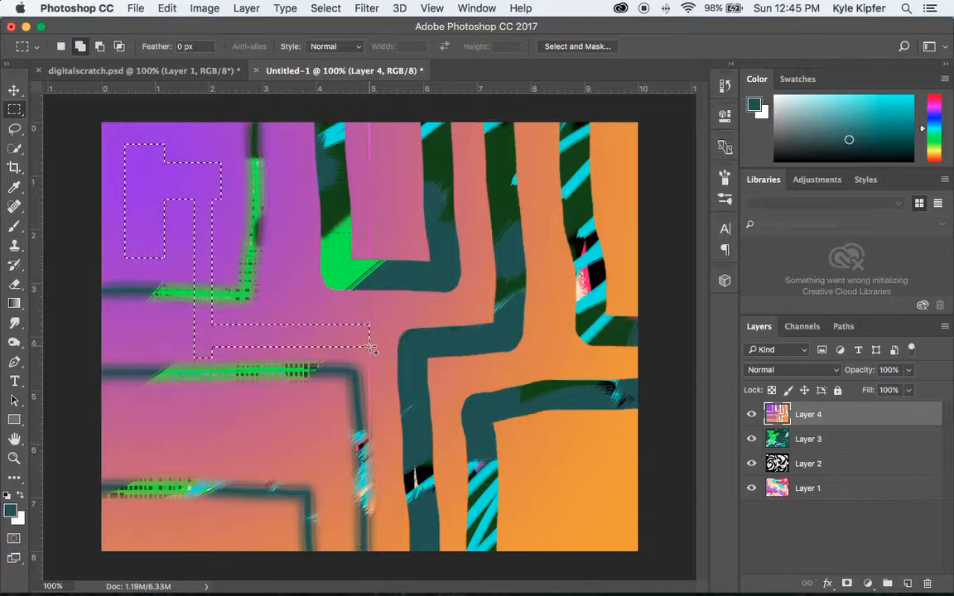
pyautogui.press('BackSpace')
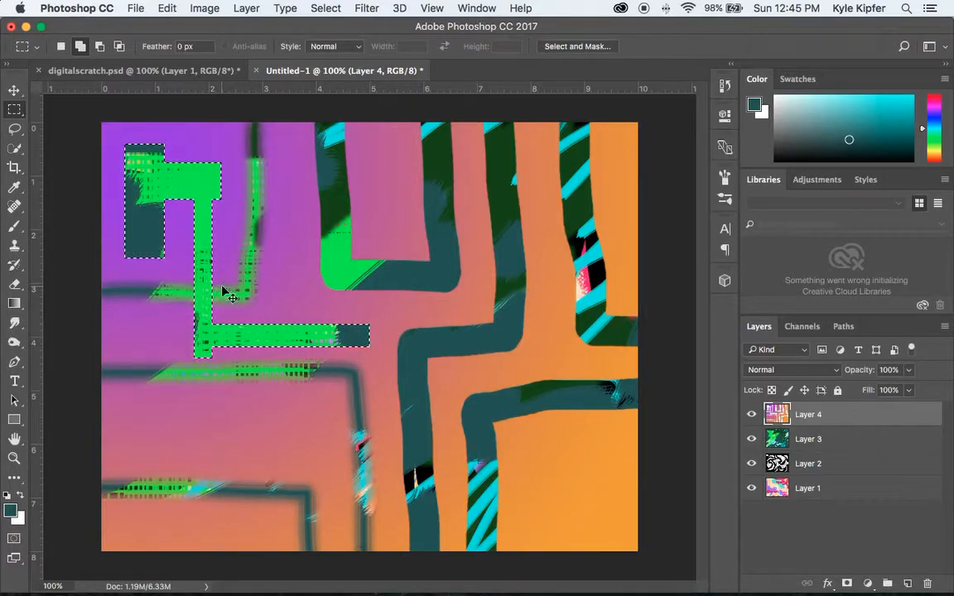
pyautogui.press('super+d')
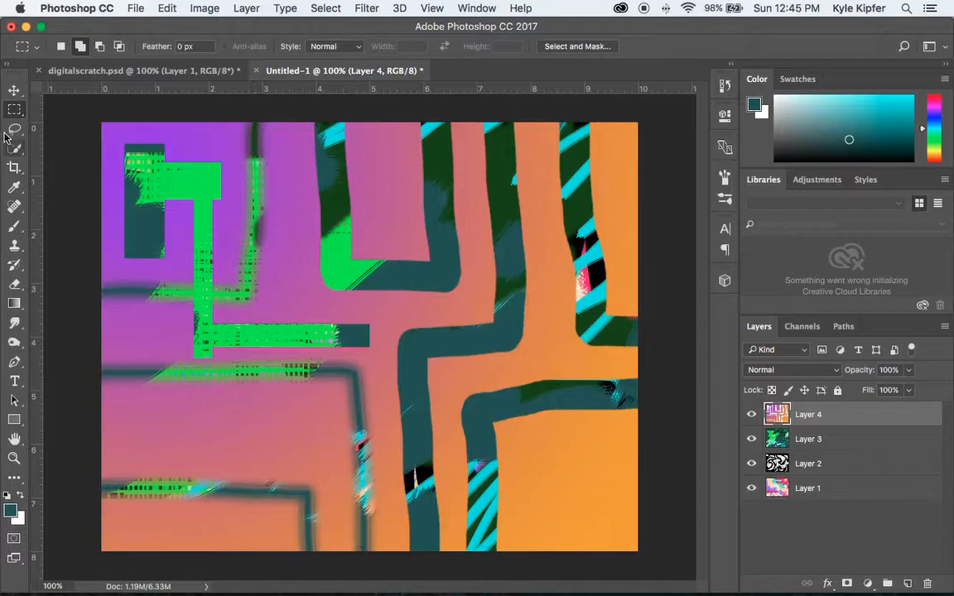
# Step: Cut T-like rectangular shapes out of the gradient's lower-left and lower-right corners and a wide horizontal bar from its upper right
pyautogui.moveTo(97, 409); pyautogui.dragTo(311, 453)
pyautogui.moveTo(261, 434); pyautogui.dragTo(288, 586)
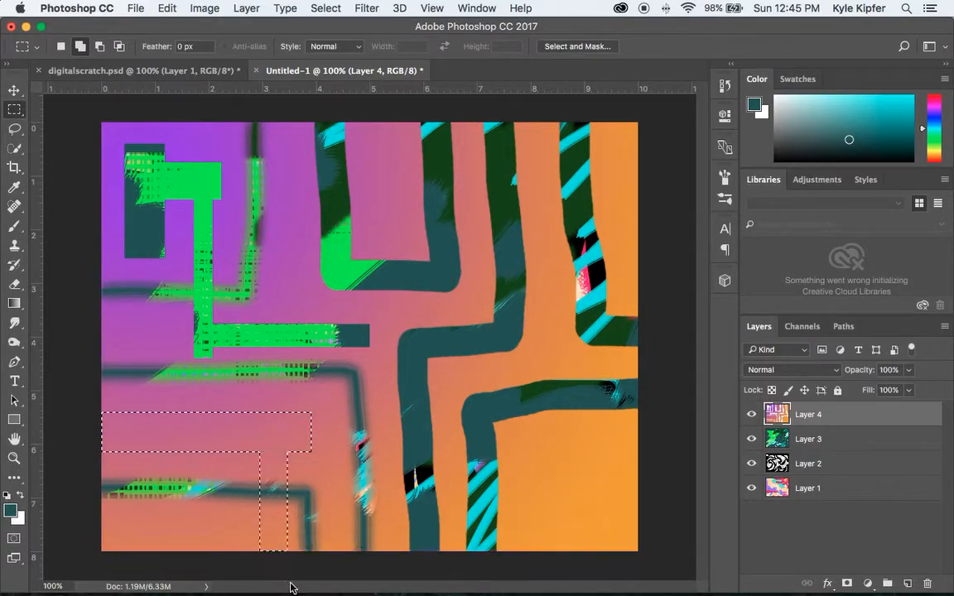
pyautogui.press('BackSpace')
pyautogui.moveTo(639, 455); pyautogui.dragTo(623, 595)
pyautogui.press('BackSpace')
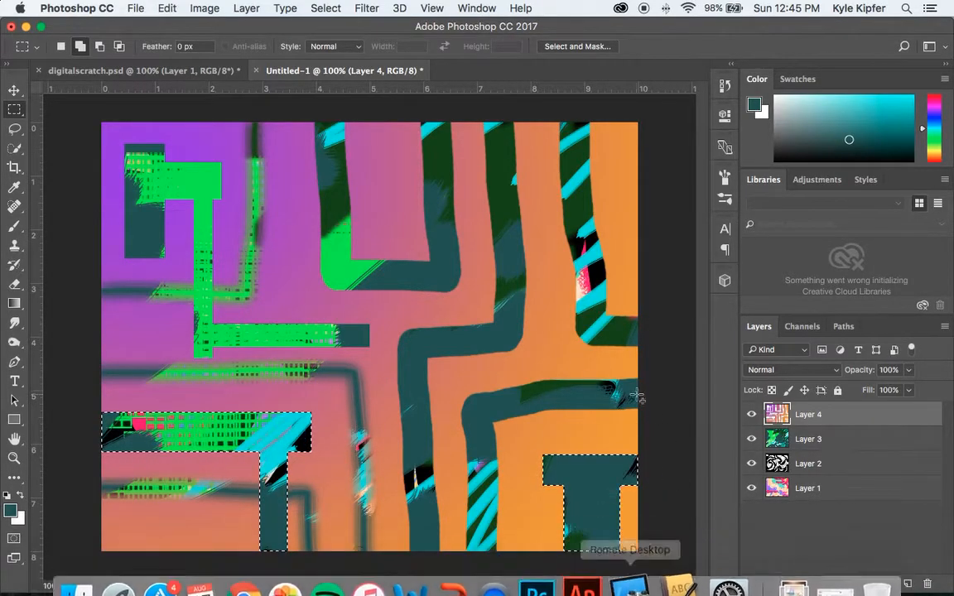
pyautogui.moveTo(656, 172); pyautogui.dragTo(401, 212)
pyautogui.press('BackSpace')
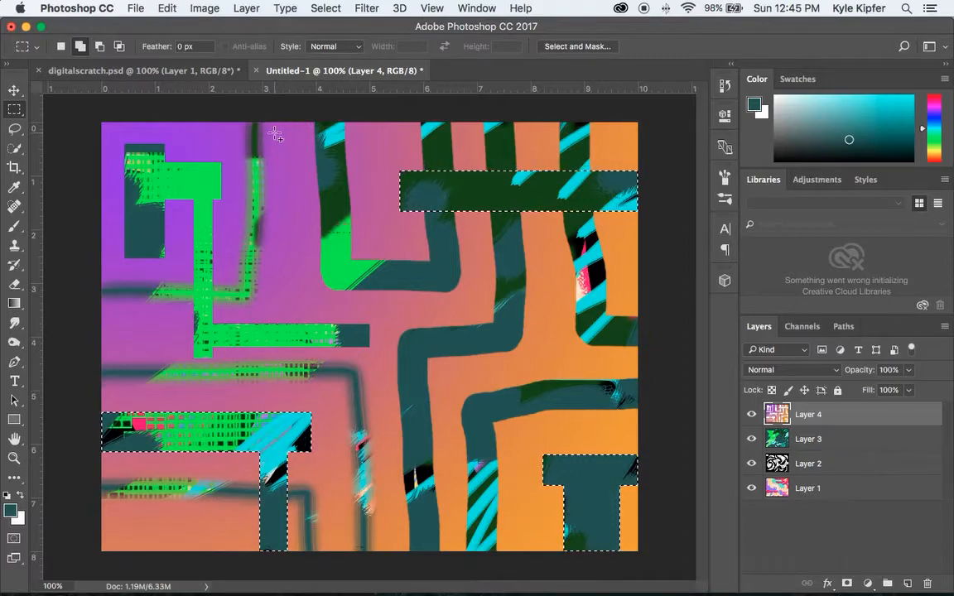
# Step: Cut one narrow vertical strip and four thin horizontal strips out of the gradient's upper middle, and clear the selection
pyautogui.moveTo(286, 113); pyautogui.dragTo(290, 295)
pyautogui.moveTo(313, 149); pyautogui.dragTo(407, 153)
pyautogui.moveTo(307, 168); pyautogui.dragTo(386, 171)
pyautogui.moveTo(310, 188); pyautogui.dragTo(379, 191)
pyautogui.moveTo(312, 210); pyautogui.dragTo(384, 213)
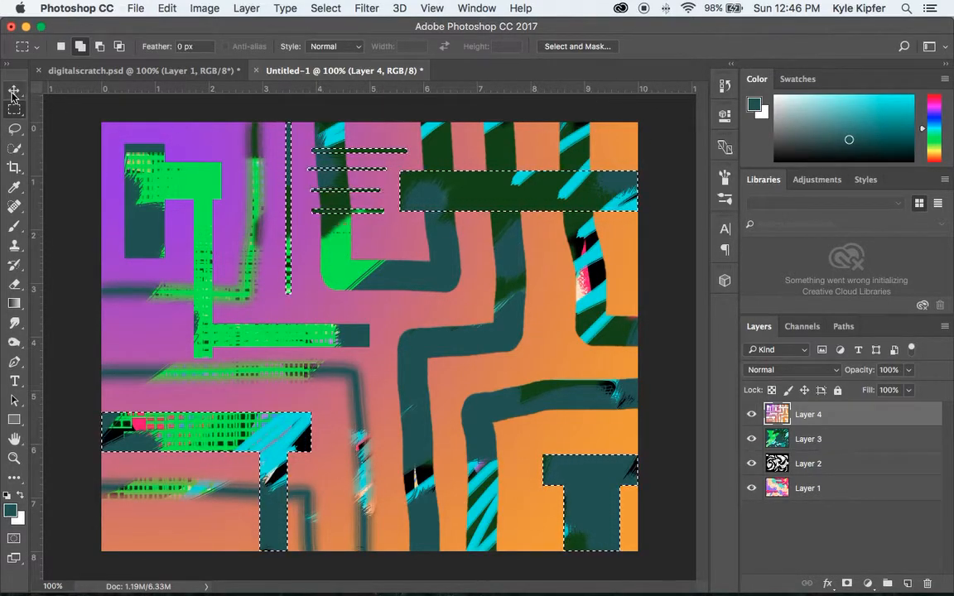
pyautogui.press('v')
pyautogui.press('super+d')
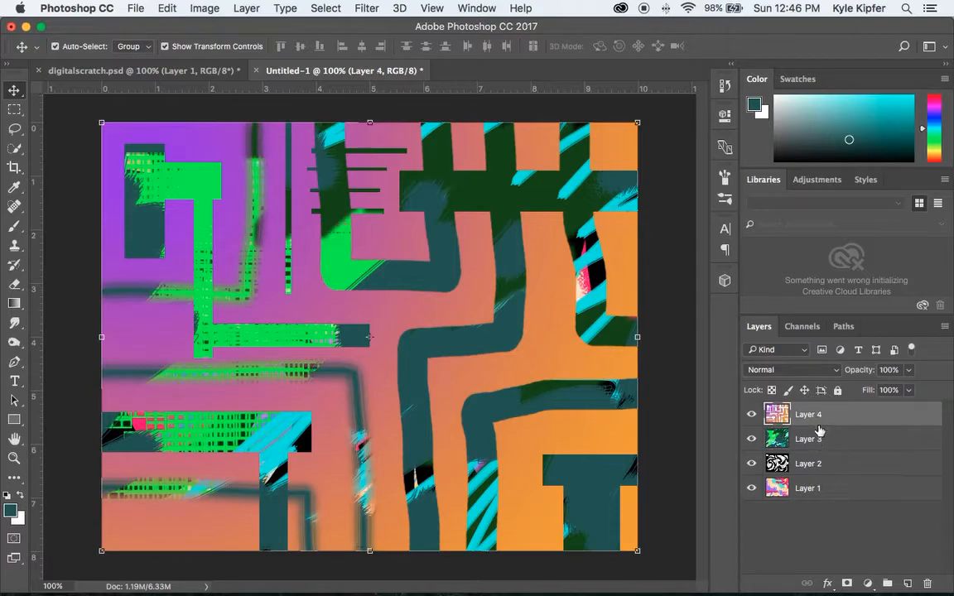
# Step: Move the black cut-out Layer 2 to the top of the layer stack
pyautogui.click(817, 464)
pyautogui.moveTo(825, 464); pyautogui.dragTo(828, 410)
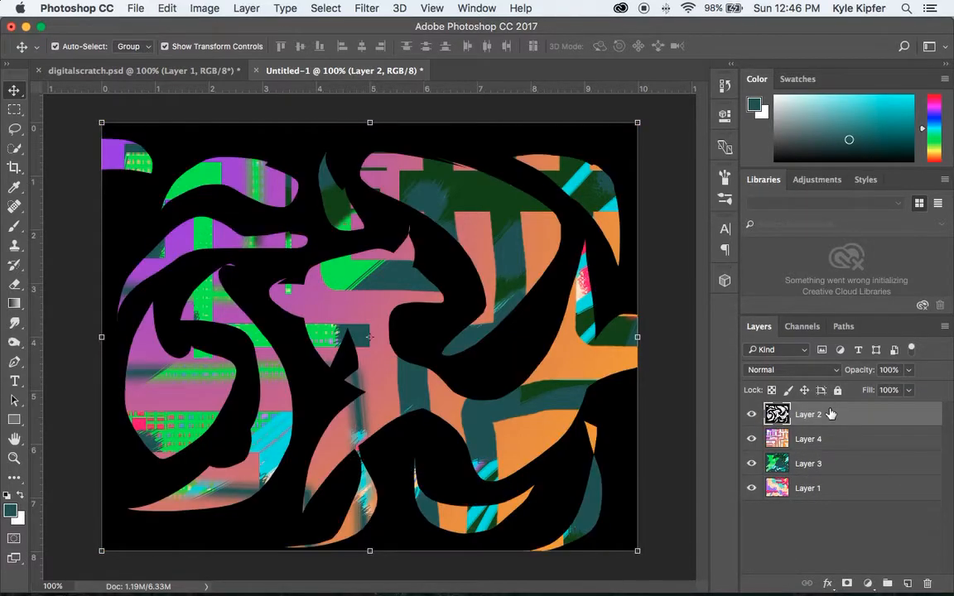
pyautogui.doubleClick(826, 489)
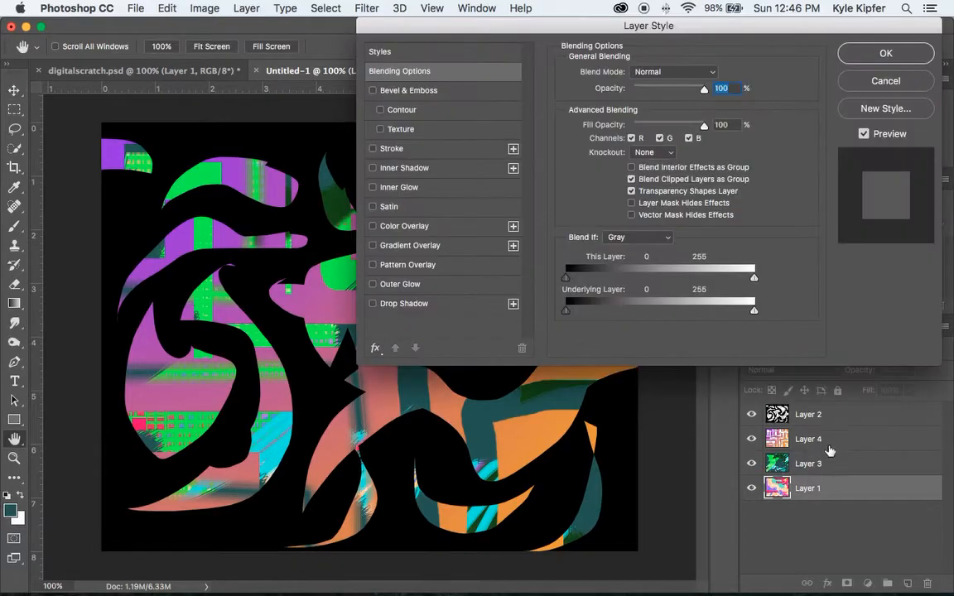
pyautogui.click(886, 53)
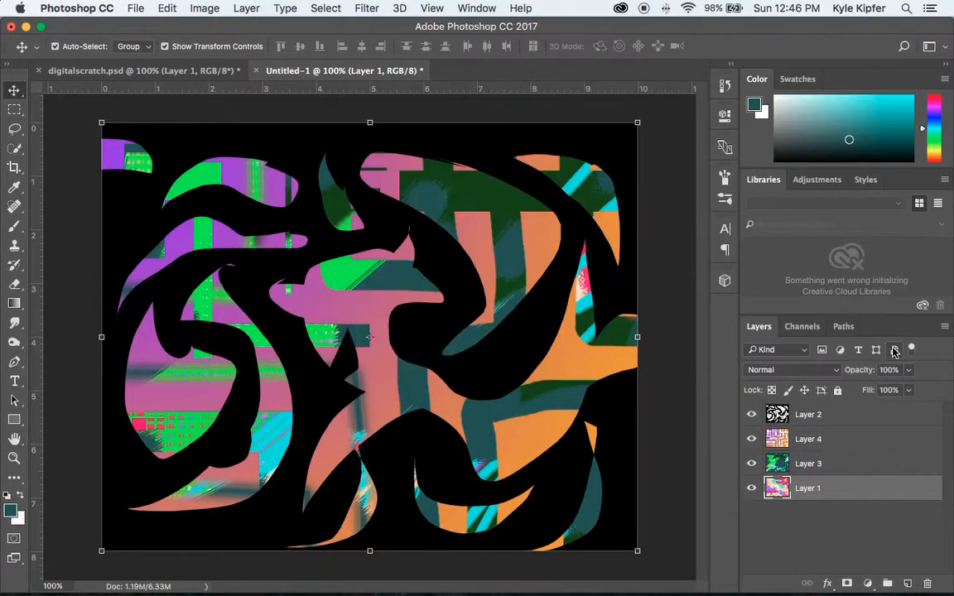
# Step: Move the colorful Layer 1 above Layer 3 in the layer stack and leave no layer selected
pyautogui.click(844, 489)
pyautogui.moveTo(844, 489); pyautogui.dragTo(841, 458)
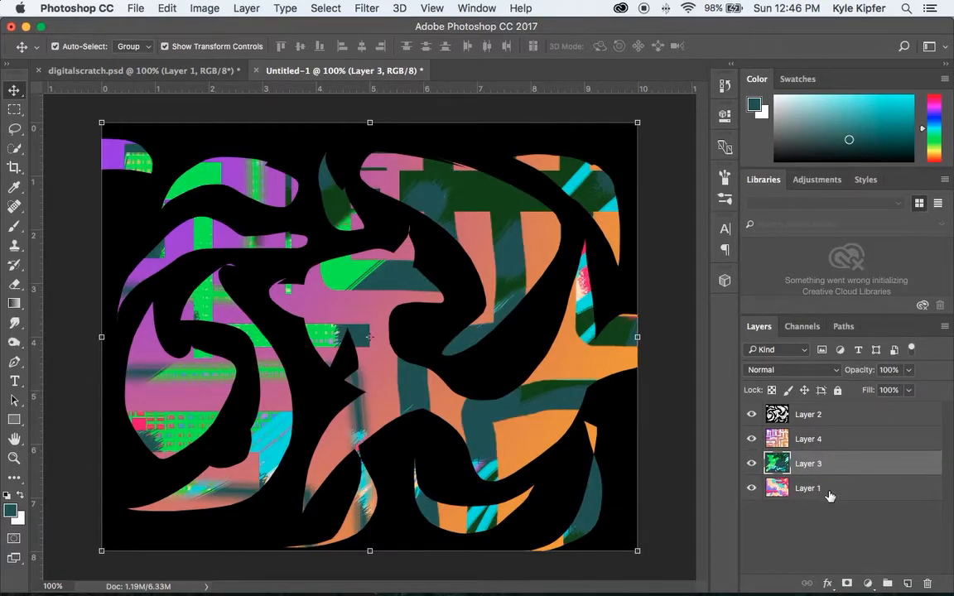
pyautogui.moveTo(831, 494); pyautogui.dragTo(833, 434)
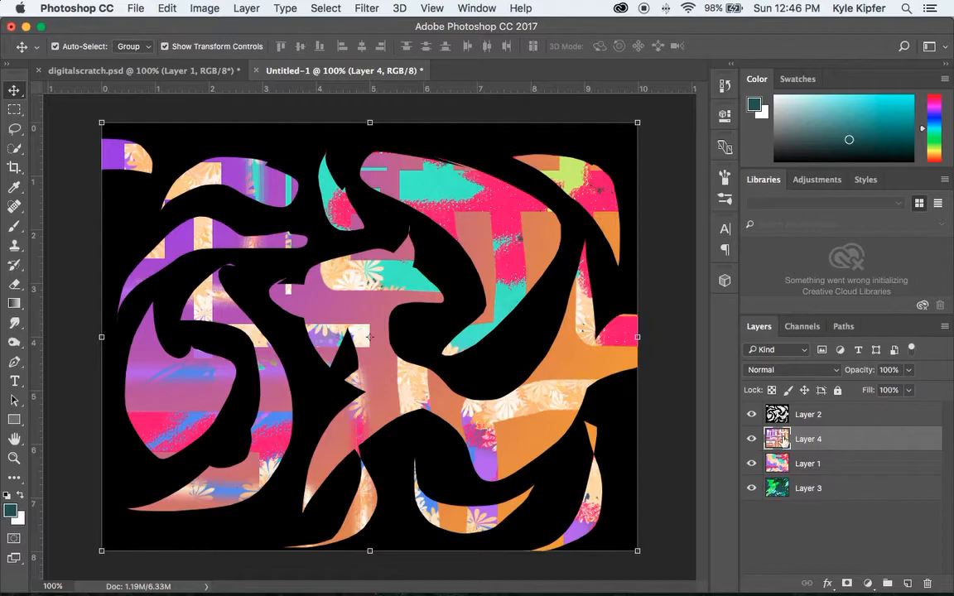
pyautogui.moveTo(839, 494)
pyautogui.mouseDown()
pyautogui.moveTo(844, 427)
pyautogui.moveTo(847, 497)
pyautogui.mouseUp()
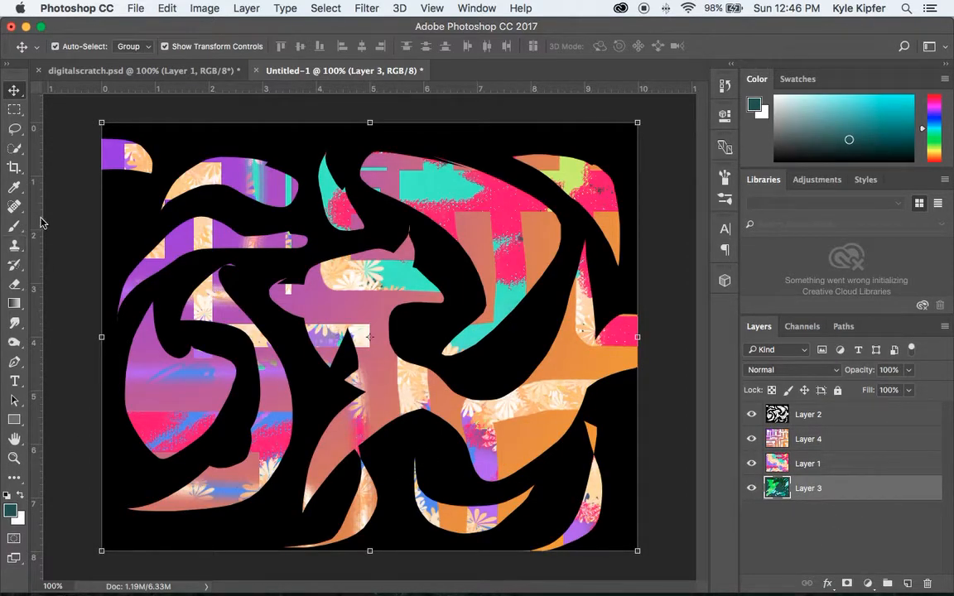
pyautogui.click(53, 162)
# Step: Open Save As for the artwork, set the format to JPEG and name the file digitalscratch.jpg
pyautogui.click(137, 7)
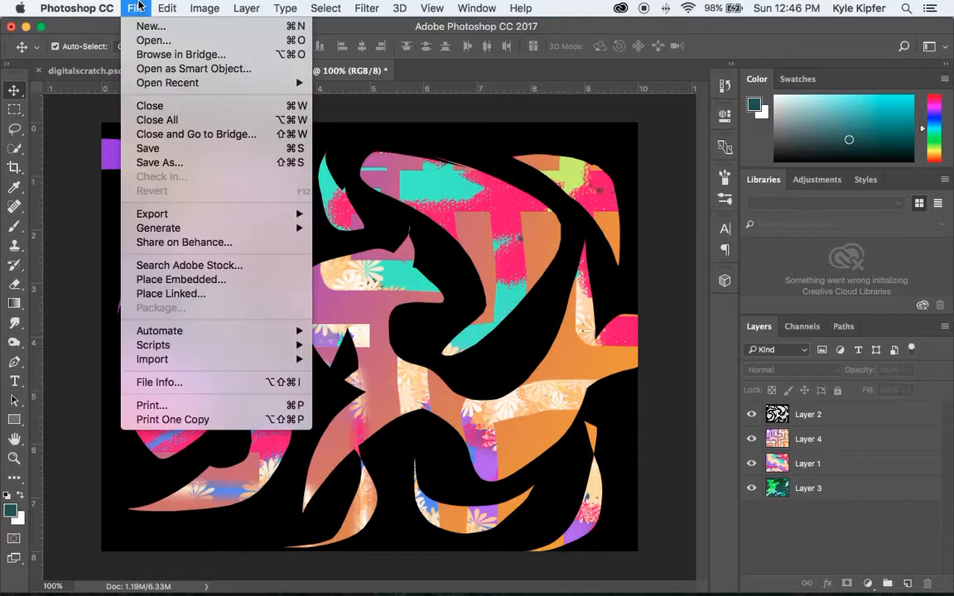
pyautogui.click(160, 163)
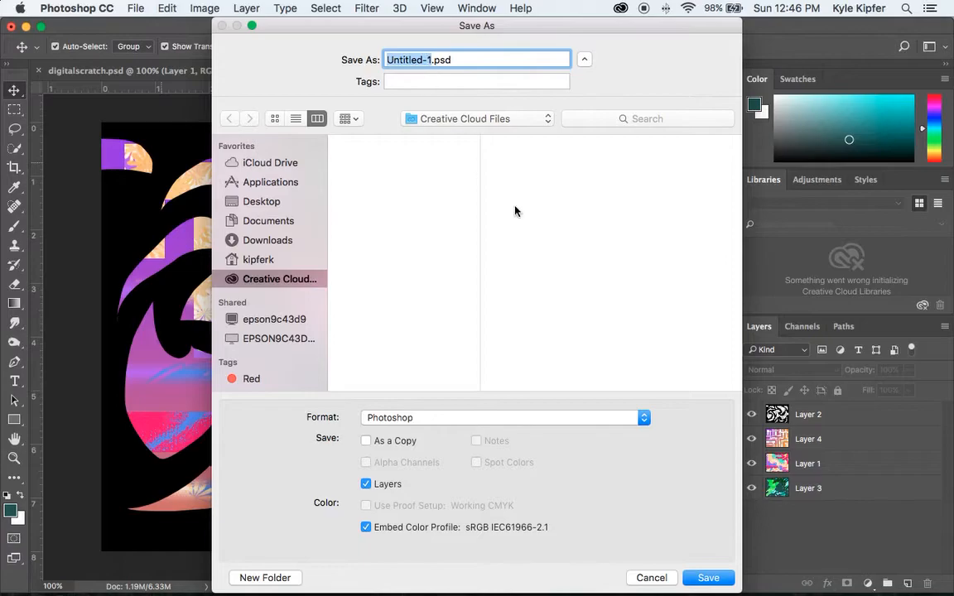
pyautogui.click(642, 420)
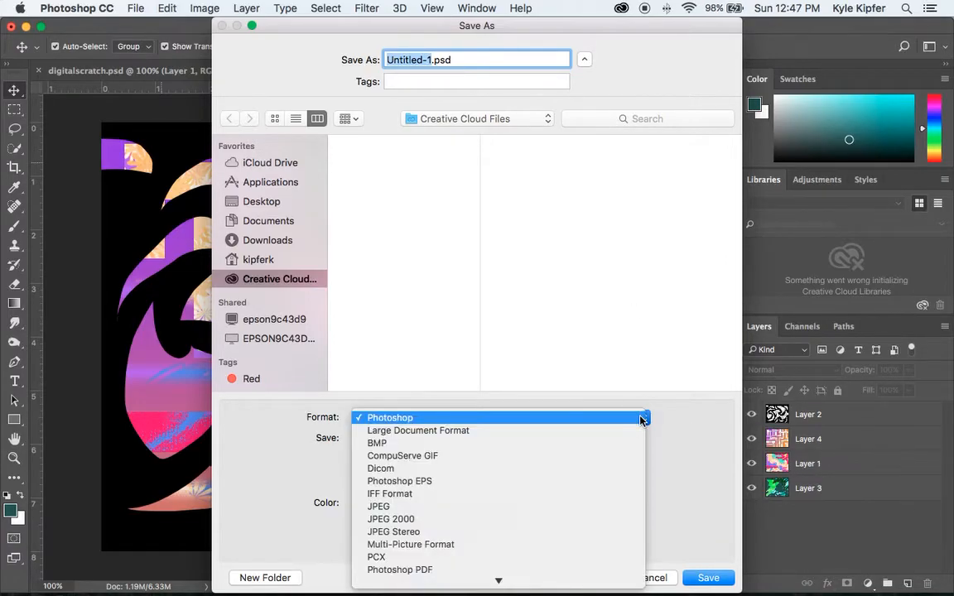
pyautogui.click(401, 507)
pyautogui.write('digita')
pyautogui.write('scra')
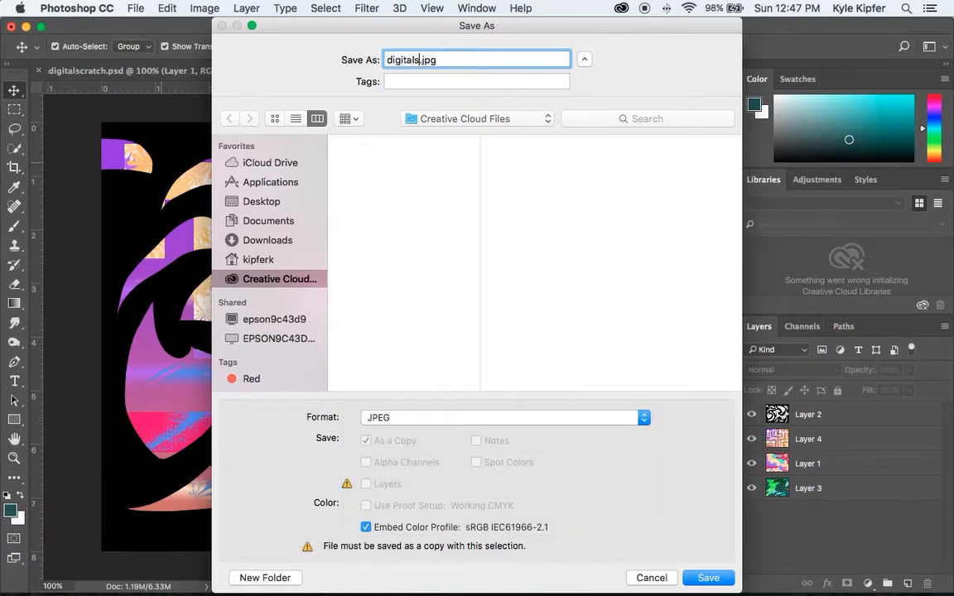
pyautogui.write('tch')
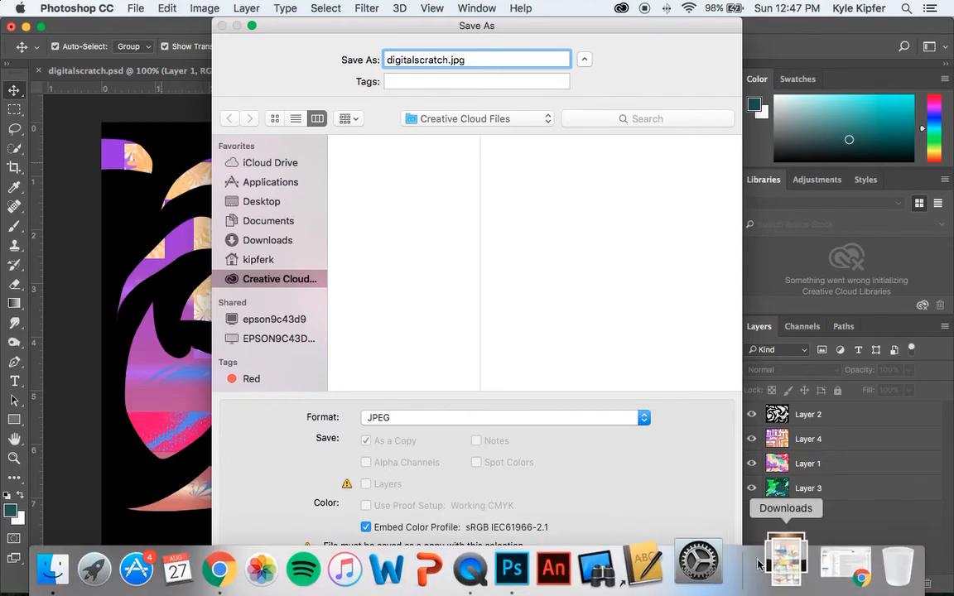
pyautogui.rightClick(503, 565)
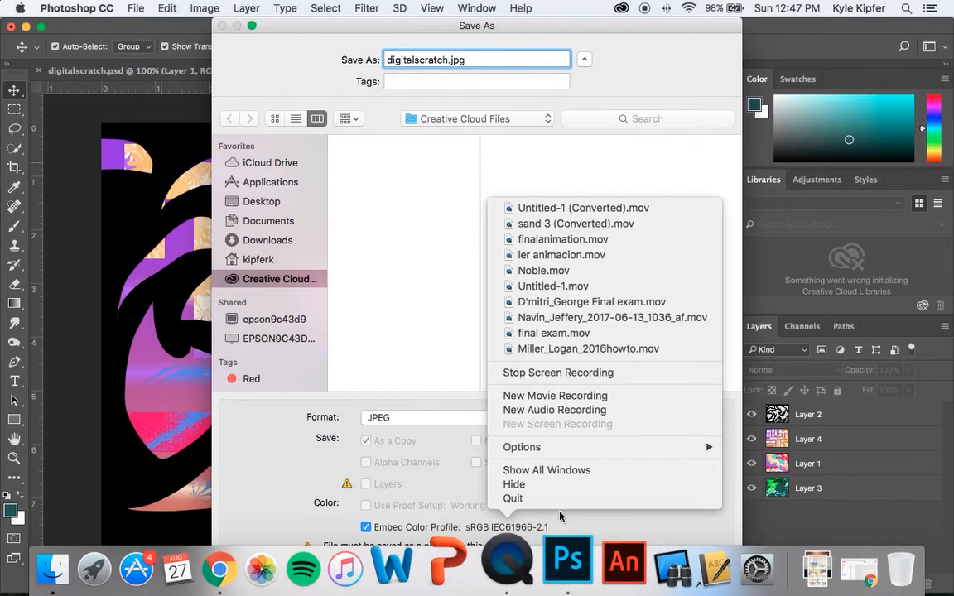